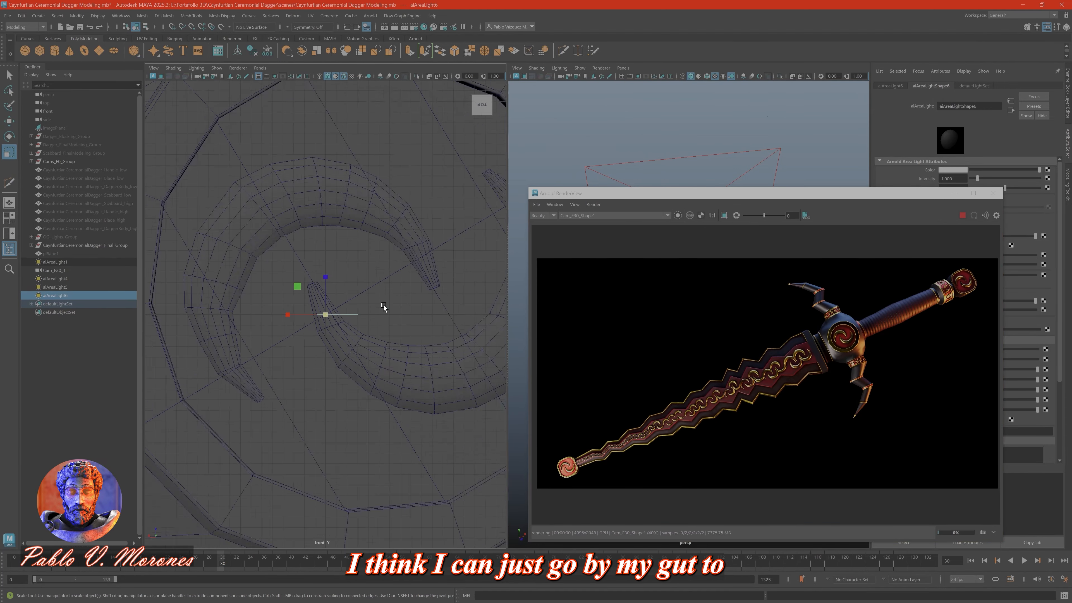
Hide aiAreaLight4, aiAreaLight5 and aiAreaLight1 to isolate aiAreaLight6 in the render.
{"action": "scroll", "coordinate": [462, 332], "scroll_direction": "down", "scroll_amount": 5}
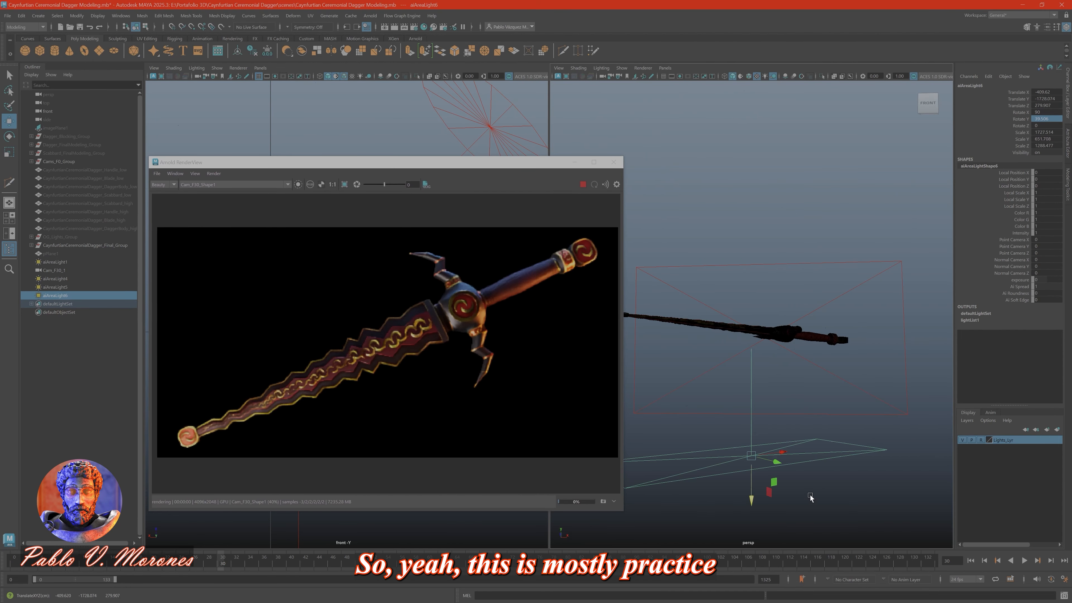
{"action": "key", "text": "ctrl+a"}
{"action": "left_click", "coordinate": [101, 279]}
{"action": "left_click", "coordinate": [99, 287], "text": "shift"}
{"action": "key", "text": "h"}
{"action": "left_click", "coordinate": [95, 262]}
{"action": "key", "text": "h"}
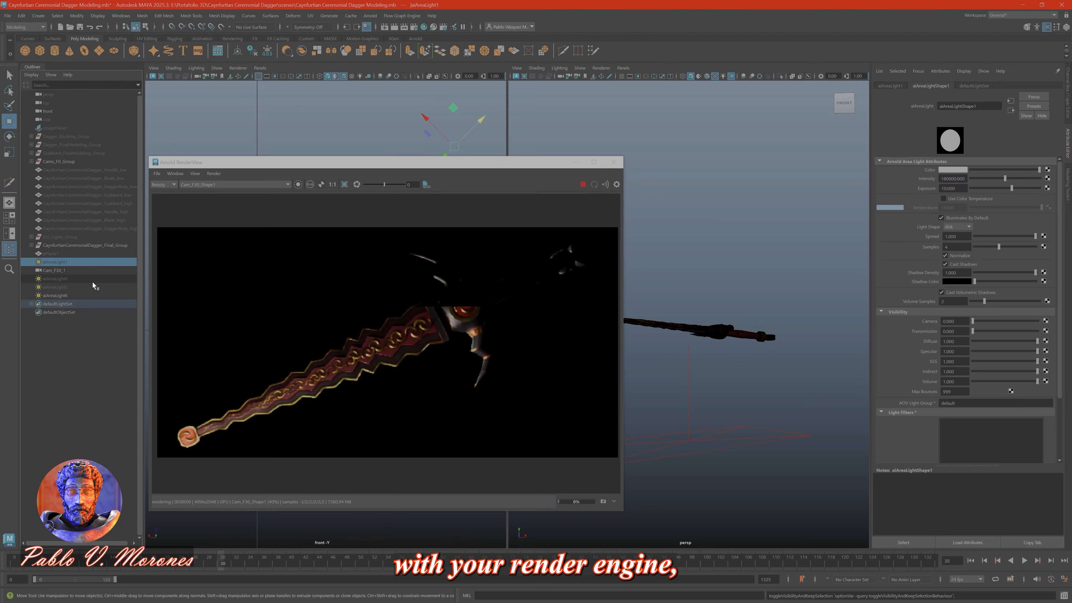
{"action": "left_click", "coordinate": [93, 295]}
{"action": "key", "text": "e"}
{"action": "left_click_drag", "start_coordinate": [777, 345], "coordinate": [737, 340], "text": "alt"}
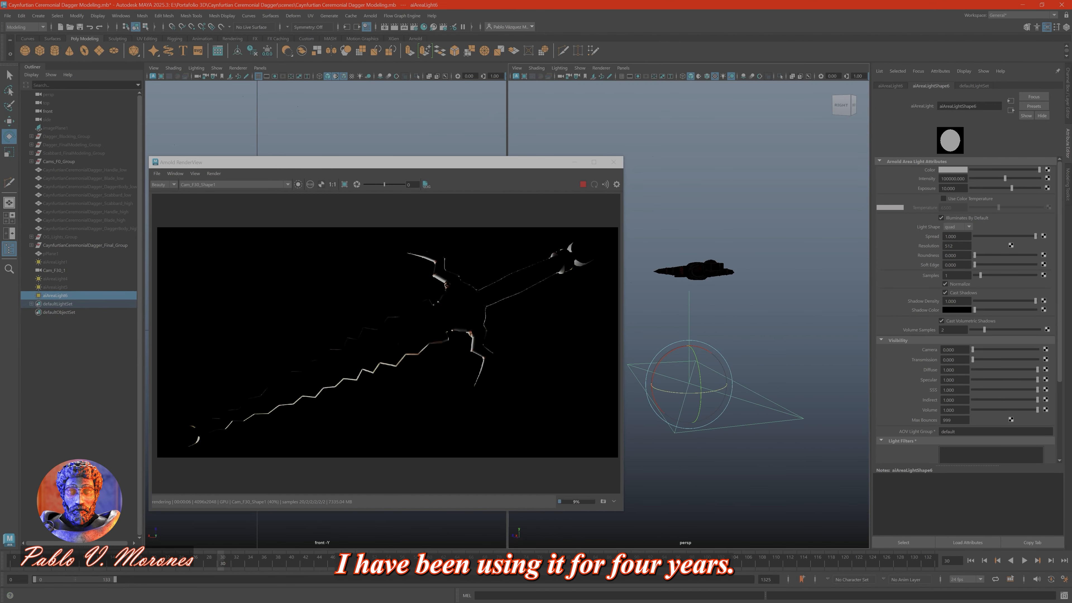
Make aiAreaLight4, aiAreaLight5 and aiAreaLight1 visible again and reselect aiAreaLight6.
{"action": "left_click", "coordinate": [80, 279]}
{"action": "left_click", "coordinate": [80, 287], "text": "shift"}
{"action": "key", "text": "h"}
{"action": "left_click", "coordinate": [77, 262]}
{"action": "key", "text": "h"}
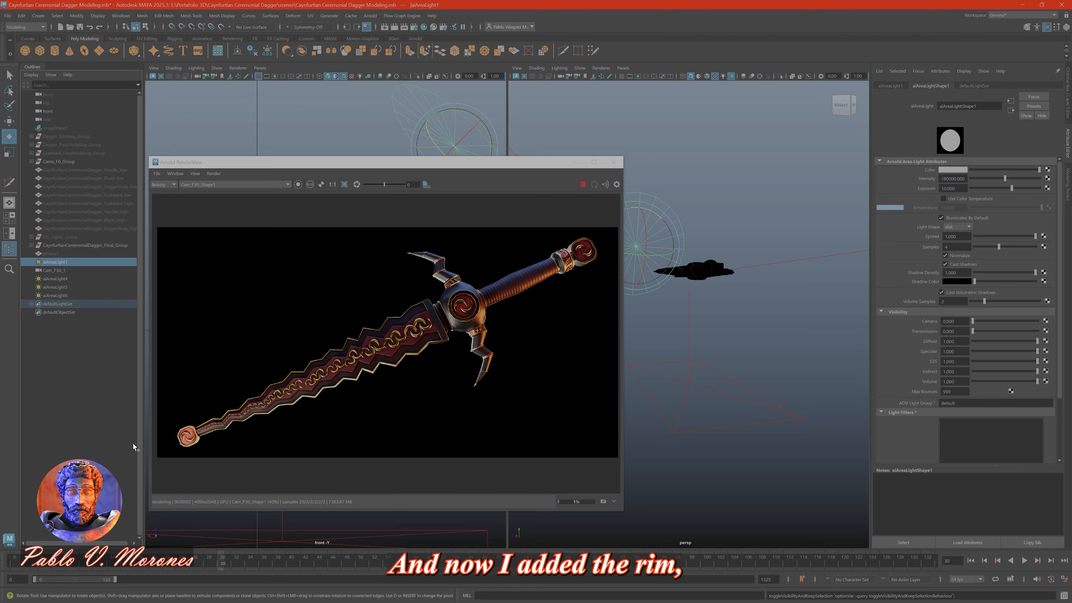
{"action": "left_click", "coordinate": [97, 295]}
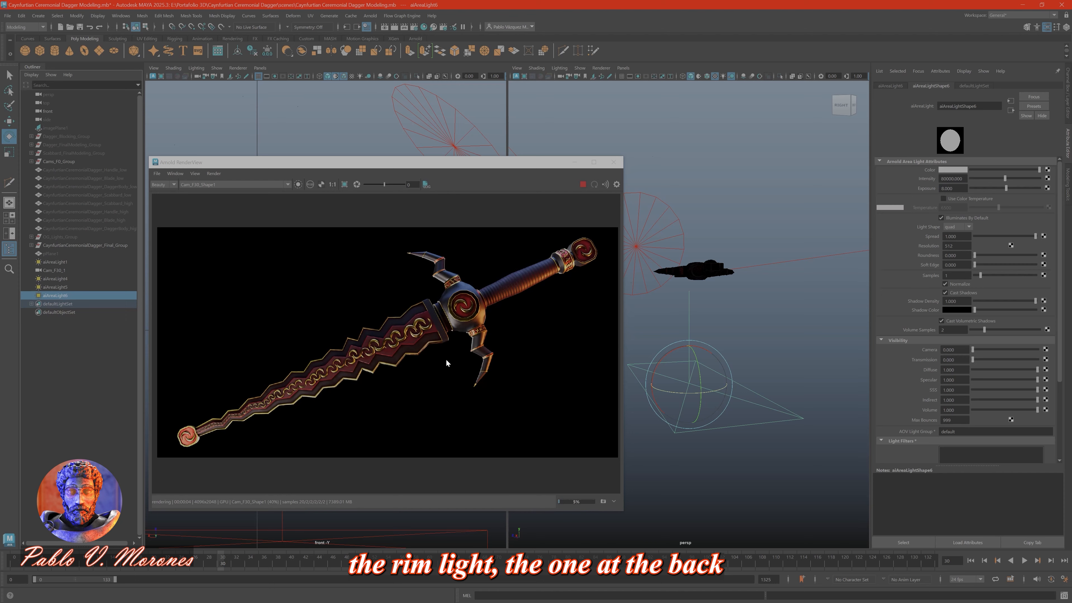
Add an Arnold skydome light and turn off its Illuminates By Default and Cast Shadows options.
{"action": "left_click", "coordinate": [370, 16]}
{"action": "mouse_move", "coordinate": [382, 58]}
{"action": "left_click", "coordinate": [462, 71]}
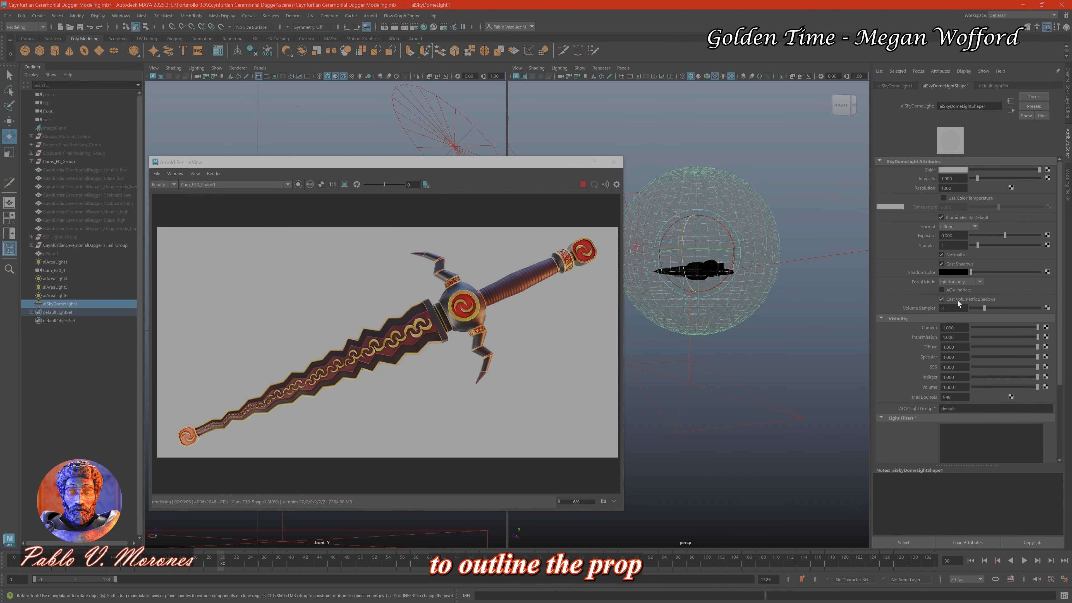
{"action": "left_click", "coordinate": [965, 256]}
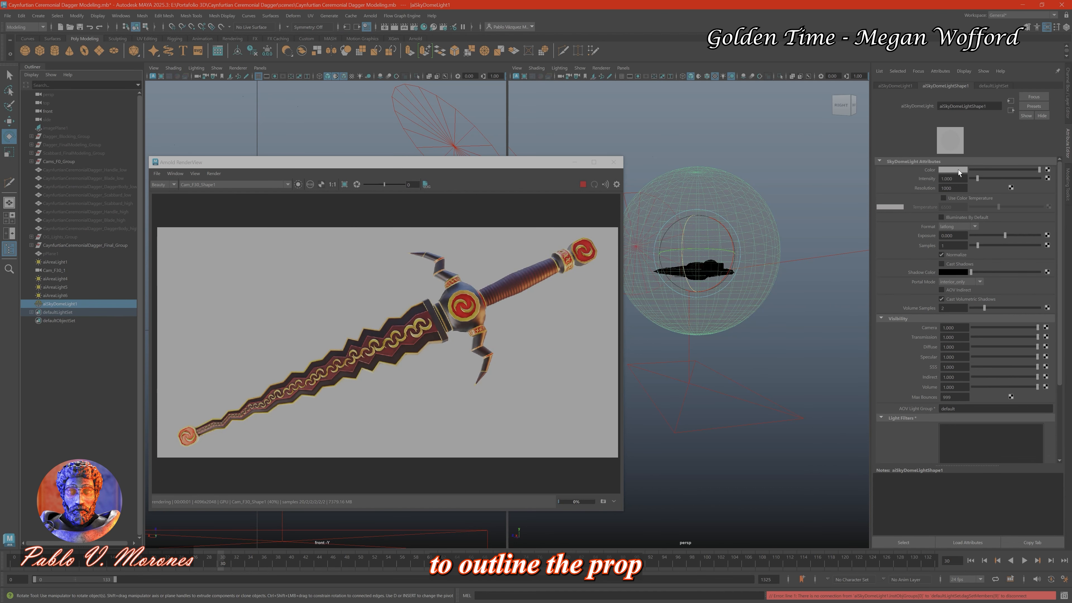
Give the skydome light a pale blue color, turn off Normalize and set its camera visibility to 0.
{"action": "left_click", "coordinate": [958, 169]}
{"action": "left_click_drag", "start_coordinate": [910, 193], "coordinate": [924, 192]}
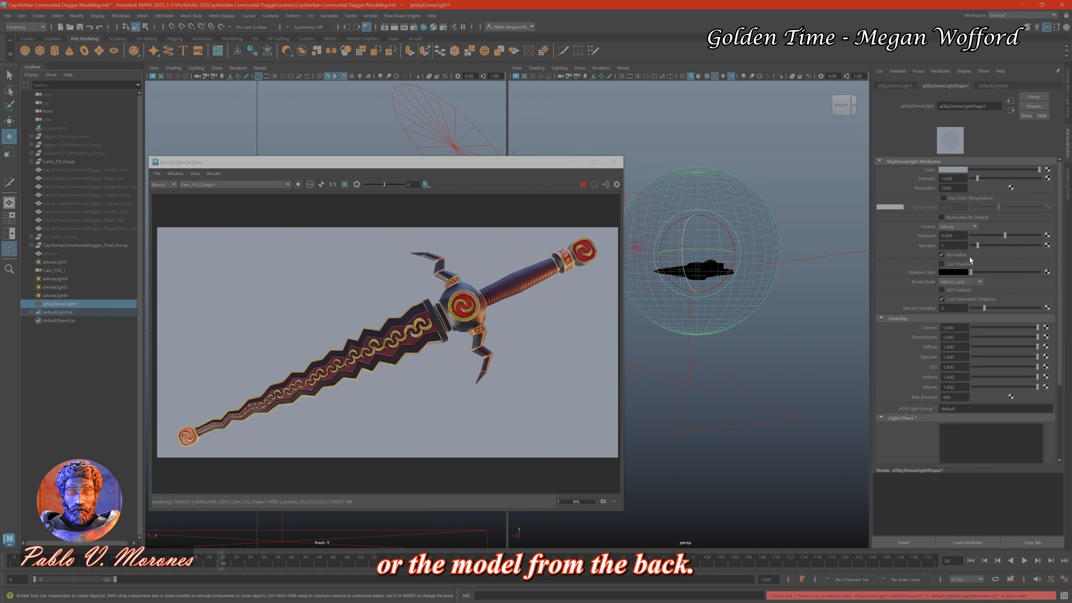
{"action": "left_click", "coordinate": [970, 217]}
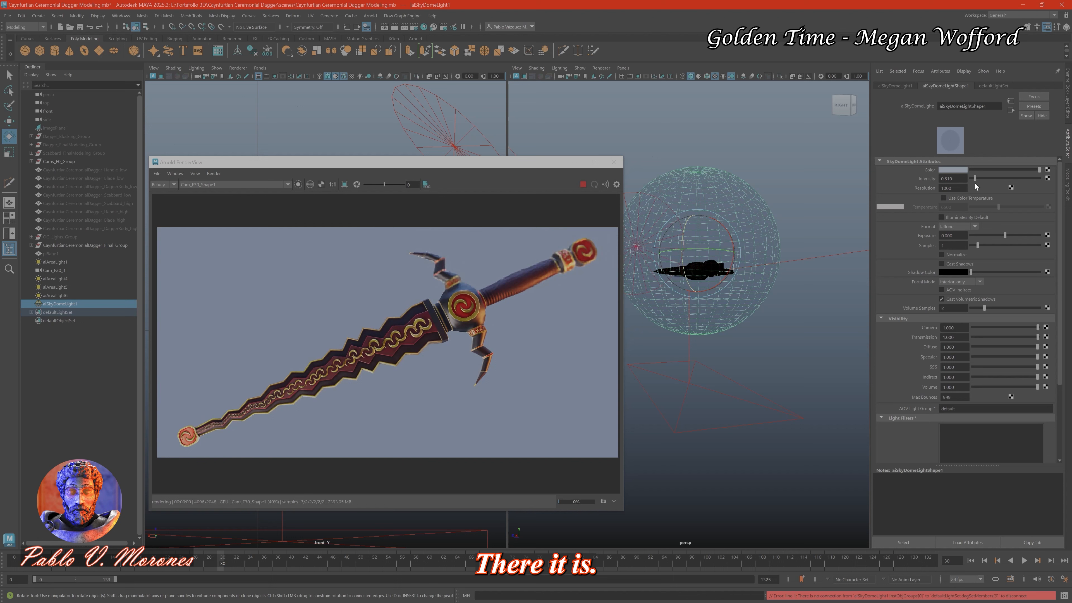
{"action": "left_click_drag", "start_coordinate": [1037, 327], "coordinate": [935, 331]}
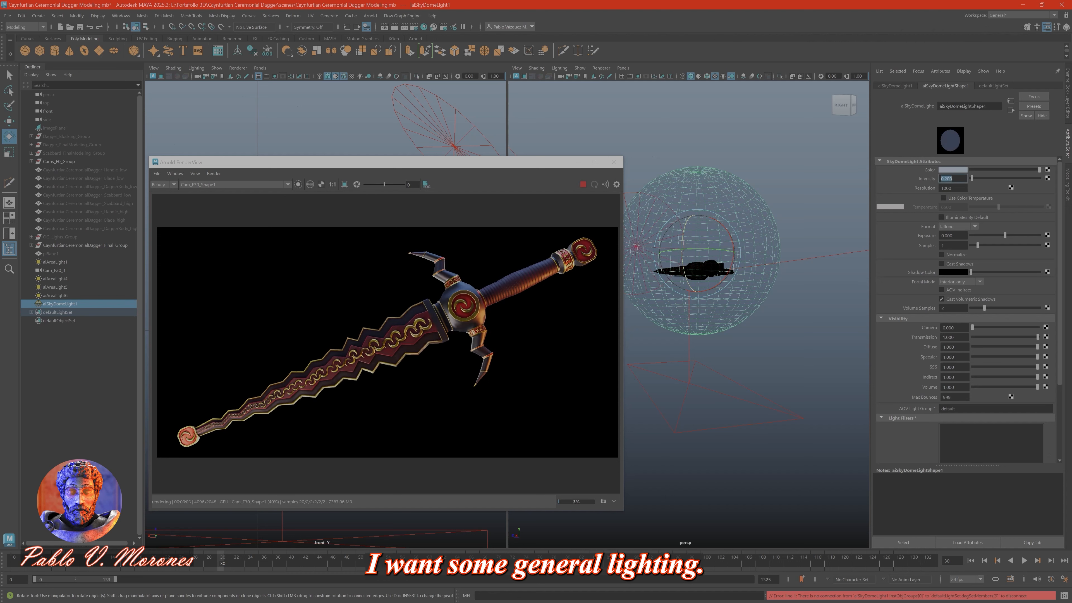
Set the intensity of aiAreaLight1 to 150000 and check the dagger tip in the cropped render.
{"action": "left_click", "coordinate": [635, 247]}
{"action": "left_click_drag", "start_coordinate": [713, 347], "coordinate": [789, 337], "text": "alt"}
{"action": "key", "text": "f"}
{"action": "left_click", "coordinate": [944, 178]}
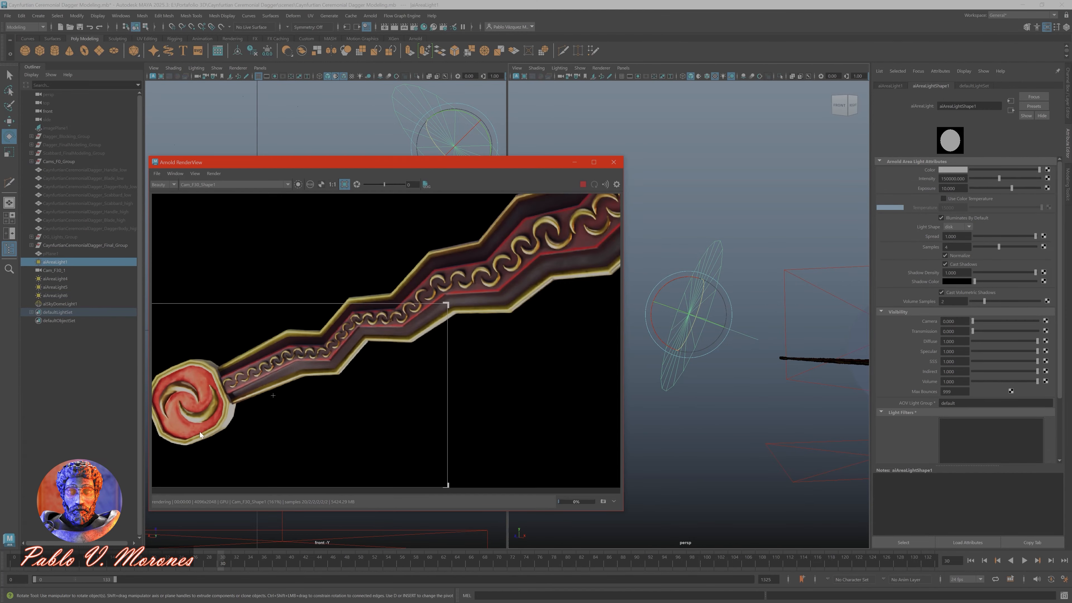
{"action": "scroll", "coordinate": [313, 430], "scroll_direction": "down", "scroll_amount": 8}
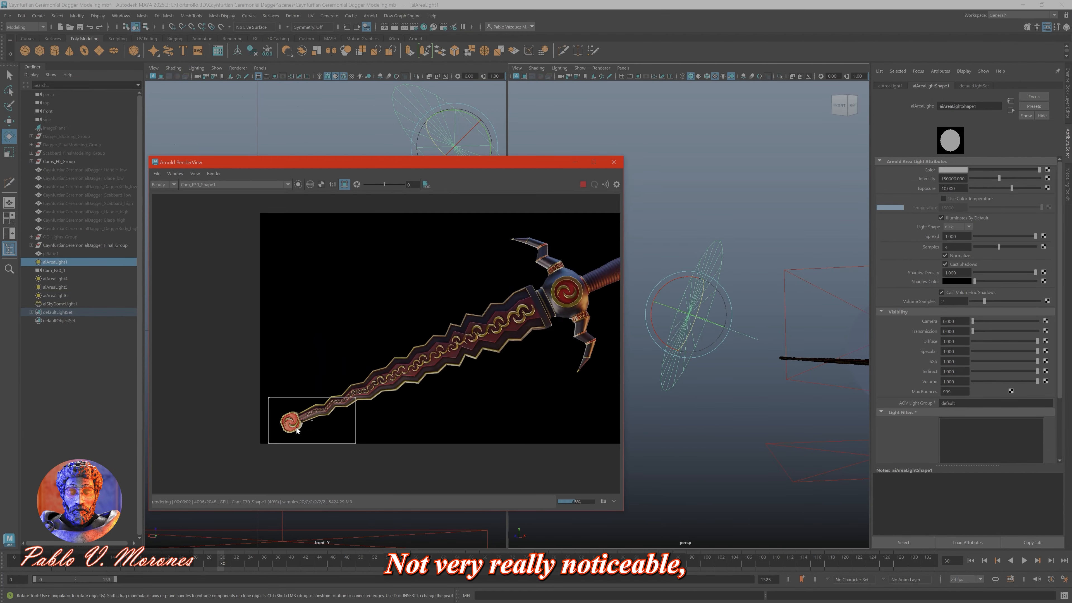
Set the exposure of aiAreaLight1 to 9 and turn off the render's crop region.
{"action": "scroll", "coordinate": [296, 430], "scroll_direction": "up", "scroll_amount": 2}
{"action": "double_click", "coordinate": [946, 188]}
{"action": "double_click", "coordinate": [945, 188]}
{"action": "type", "text": "9"}
{"action": "key", "text": "Return"}
{"action": "scroll", "coordinate": [527, 336], "scroll_direction": "down", "scroll_amount": 2}
{"action": "middle_click_drag", "start_coordinate": [528, 336], "coordinate": [385, 378]}
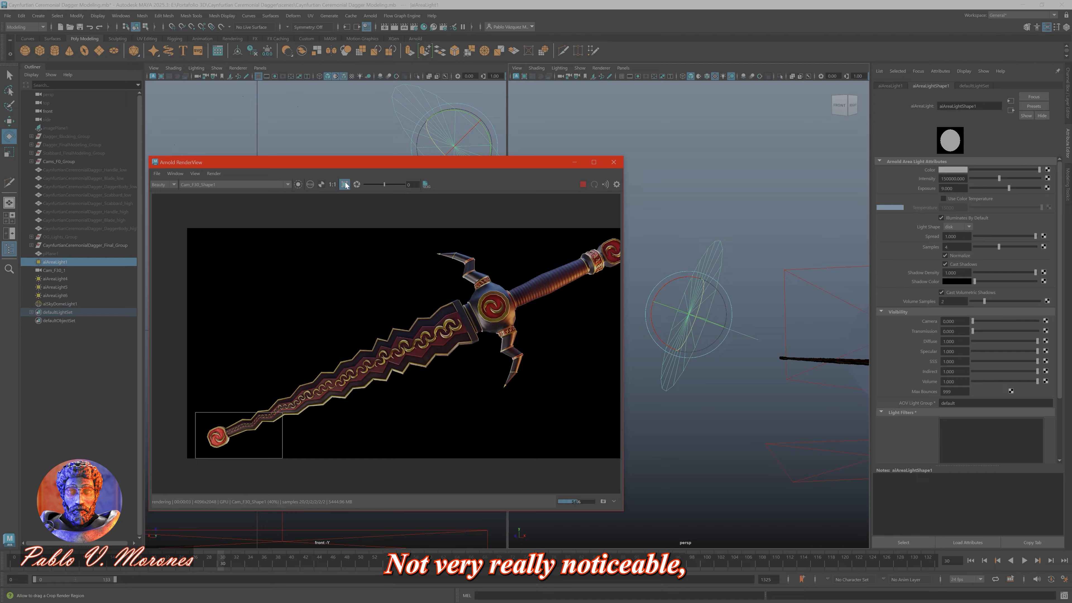
{"action": "left_click", "coordinate": [344, 184]}
{"action": "middle_click_drag", "start_coordinate": [333, 231], "coordinate": [302, 229]}
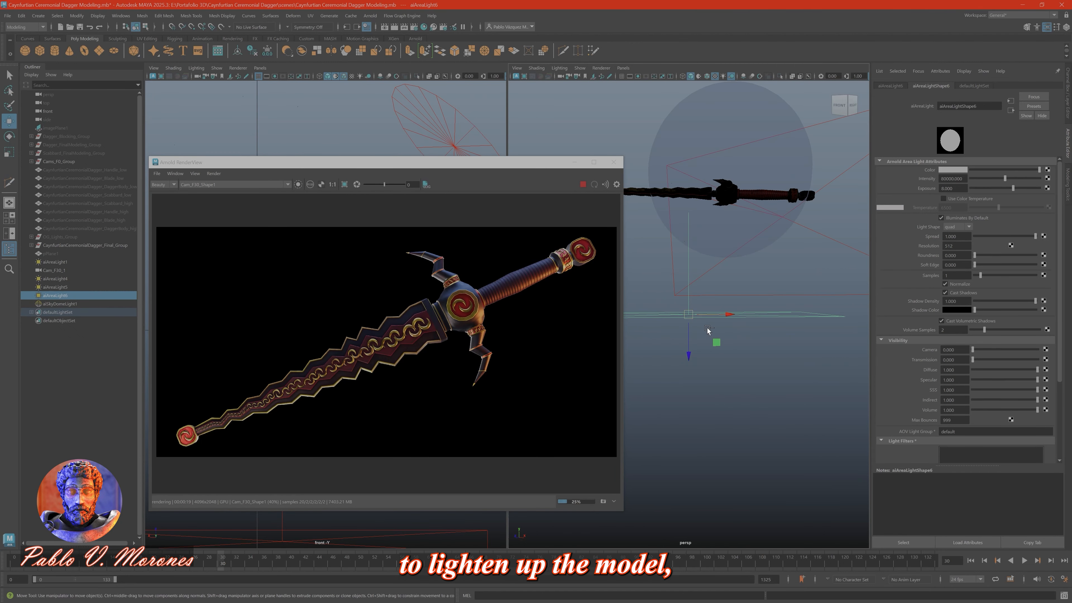
Duplicate aiAreaLight6, rotate the copy to face down toward the dagger and raise it above the model.
{"action": "key", "text": "f"}
{"action": "left_click_drag", "start_coordinate": [784, 259], "coordinate": [696, 279], "text": "alt"}
{"action": "key", "text": "e"}
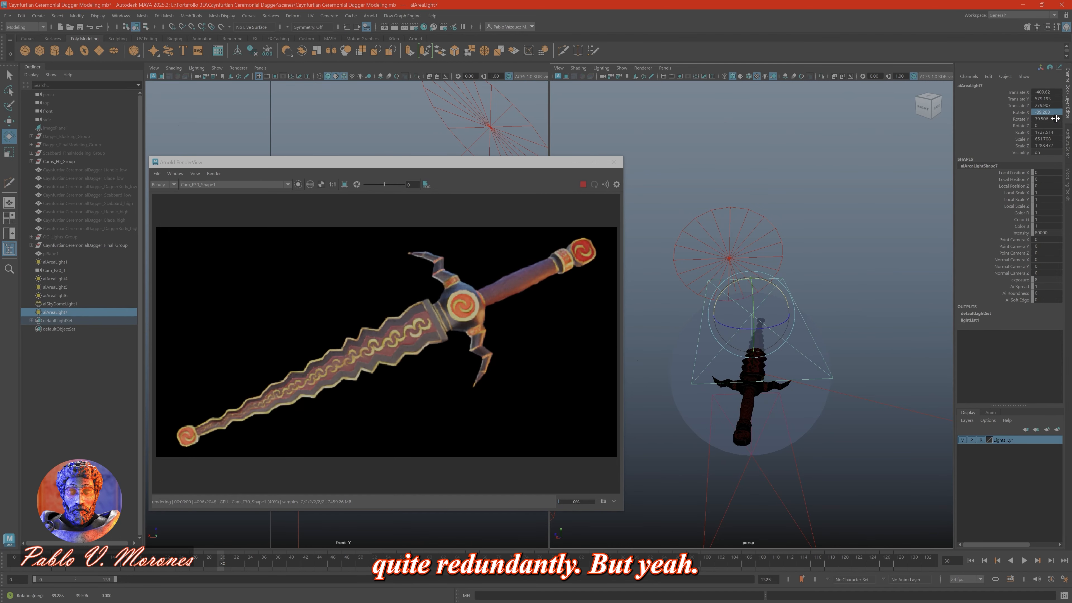
{"action": "key", "text": "w"}
{"action": "left_click_drag", "start_coordinate": [773, 333], "coordinate": [770, 300], "text": "alt"}
{"action": "left_click_drag", "start_coordinate": [751, 272], "coordinate": [751, 218]}
{"action": "left_click", "coordinate": [1067, 144]}
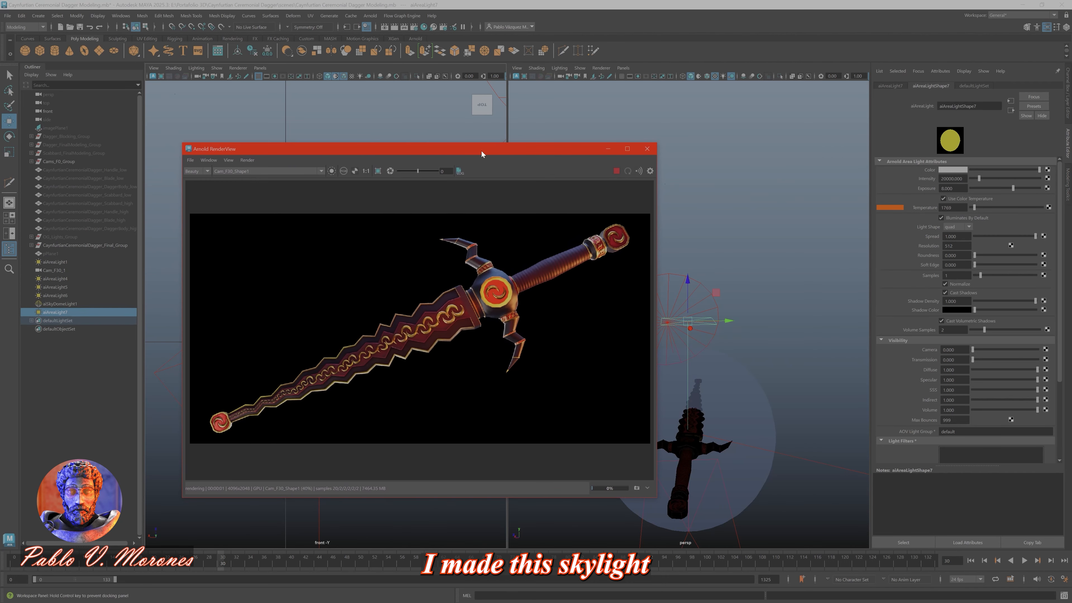
Turn off the color temperature of aiAreaLight7, check the center medallion up close and widen the render window.
{"action": "left_click", "coordinate": [954, 197]}
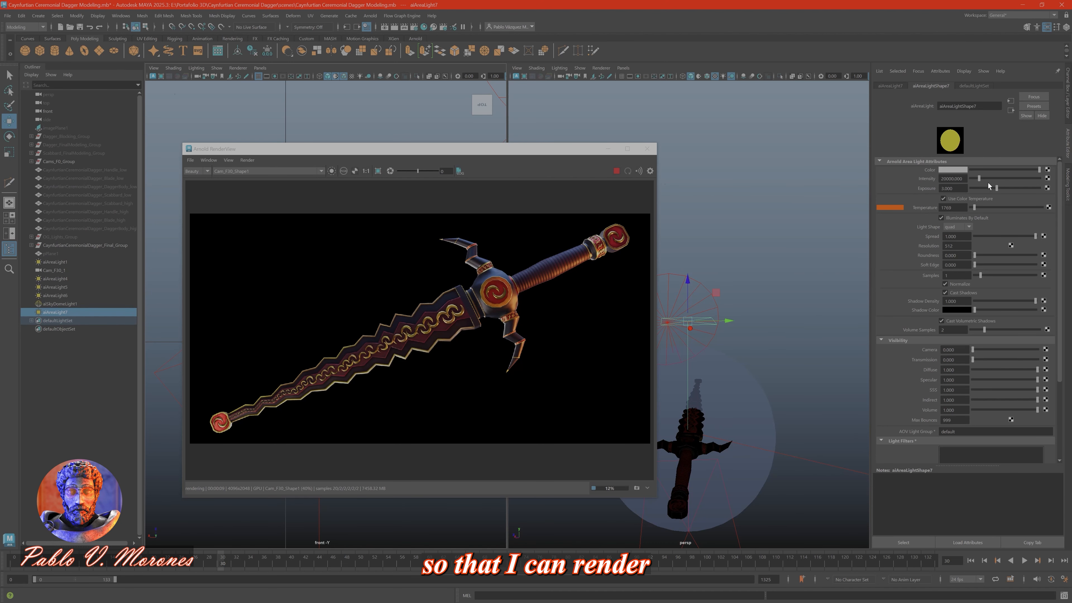
{"action": "scroll", "coordinate": [518, 290], "scroll_direction": "up", "scroll_amount": 5}
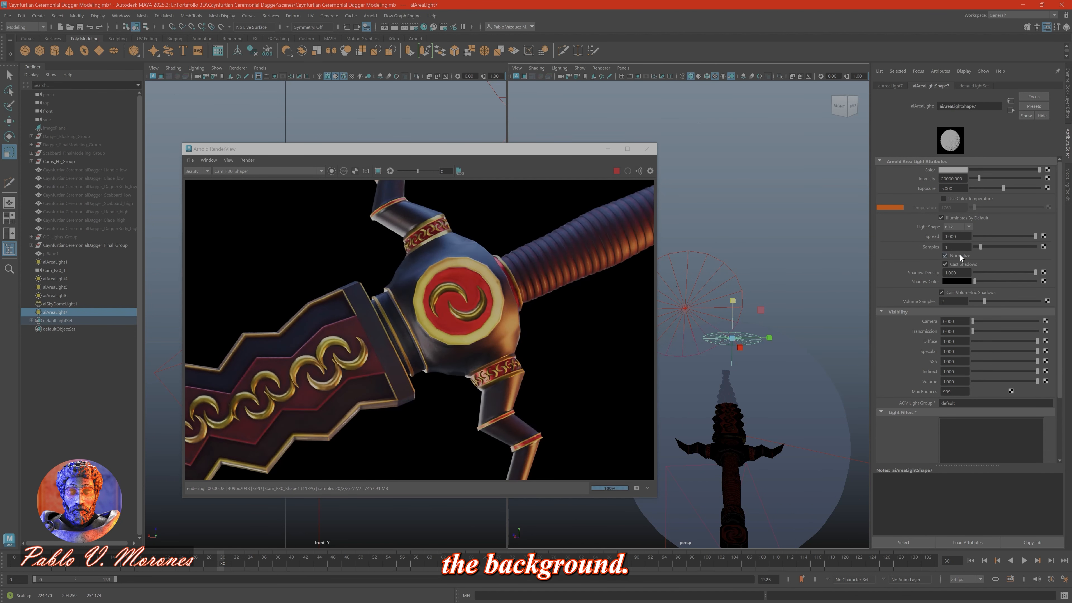
{"action": "scroll", "coordinate": [491, 311], "scroll_direction": "up", "scroll_amount": 3}
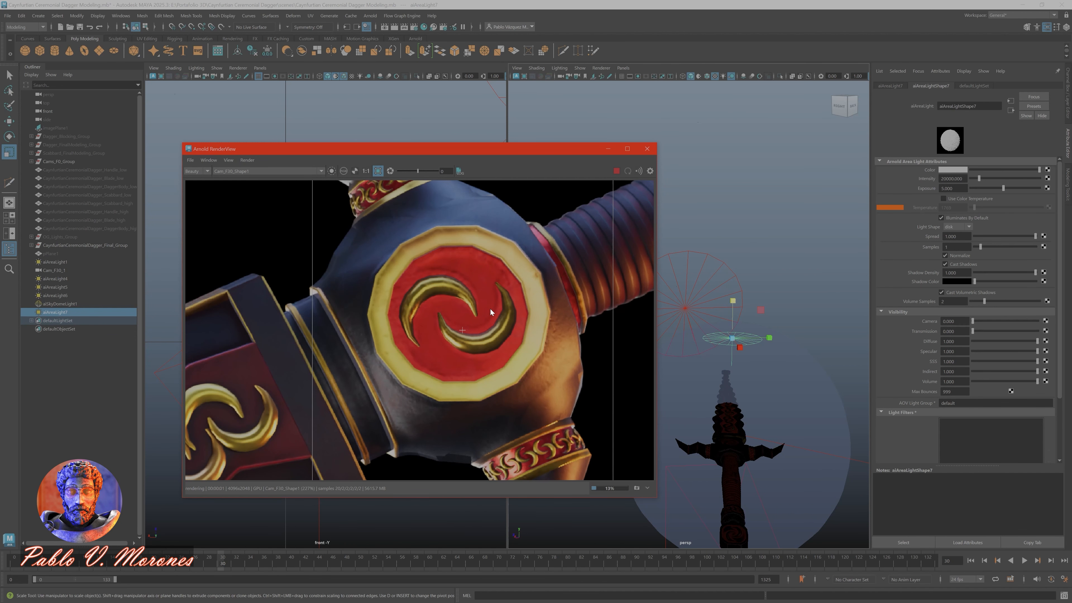
{"action": "key", "text": "f"}
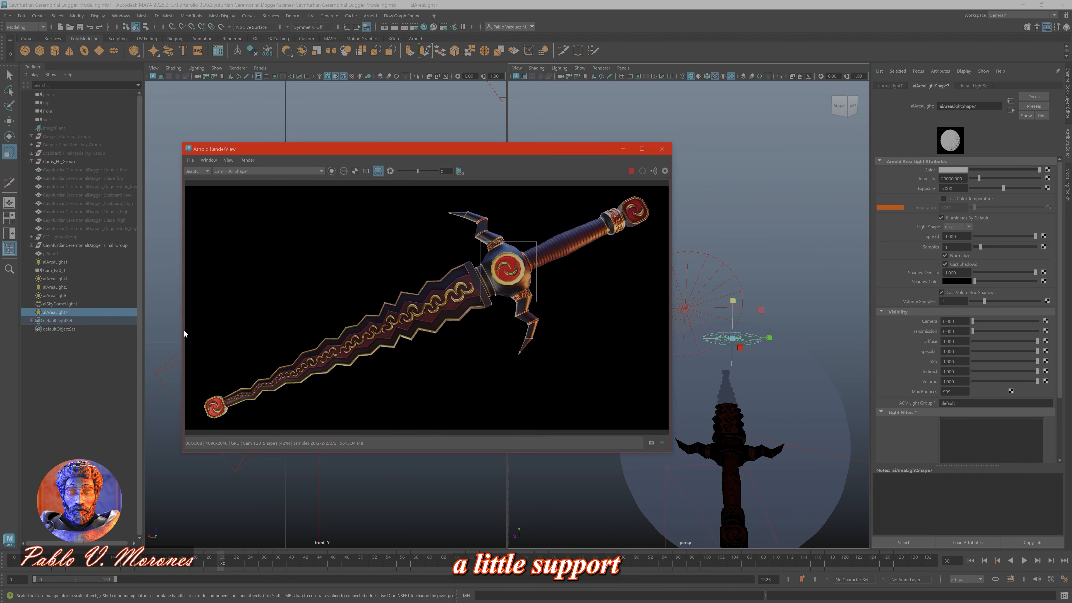
{"action": "left_click_drag", "start_coordinate": [185, 333], "coordinate": [164, 334]}
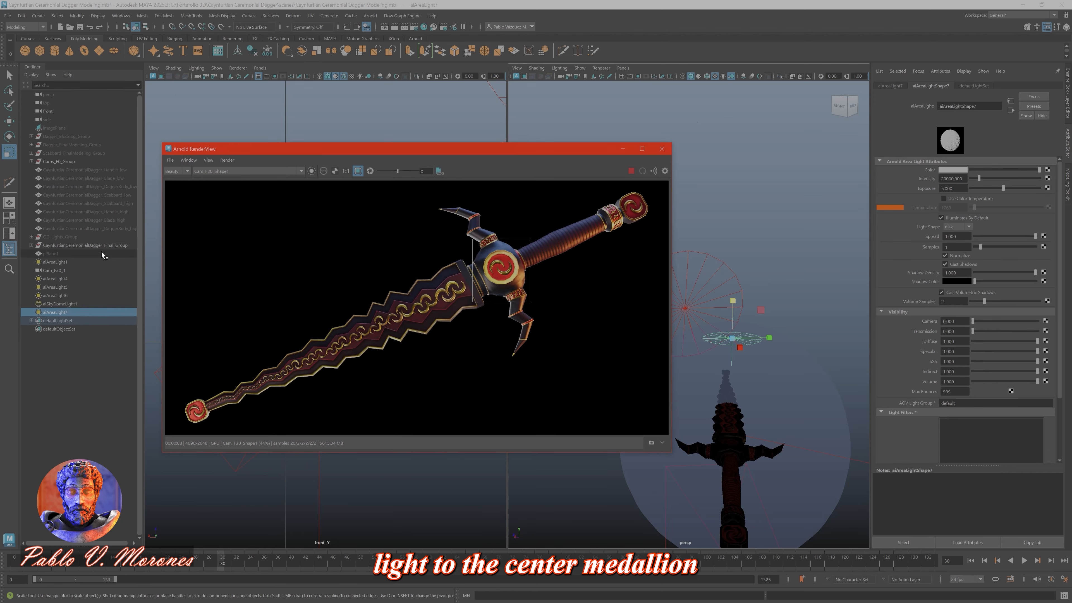
Show pPlane1 in the render briefly and hide it again.
{"action": "left_click", "coordinate": [51, 253]}
{"action": "key", "text": "h"}
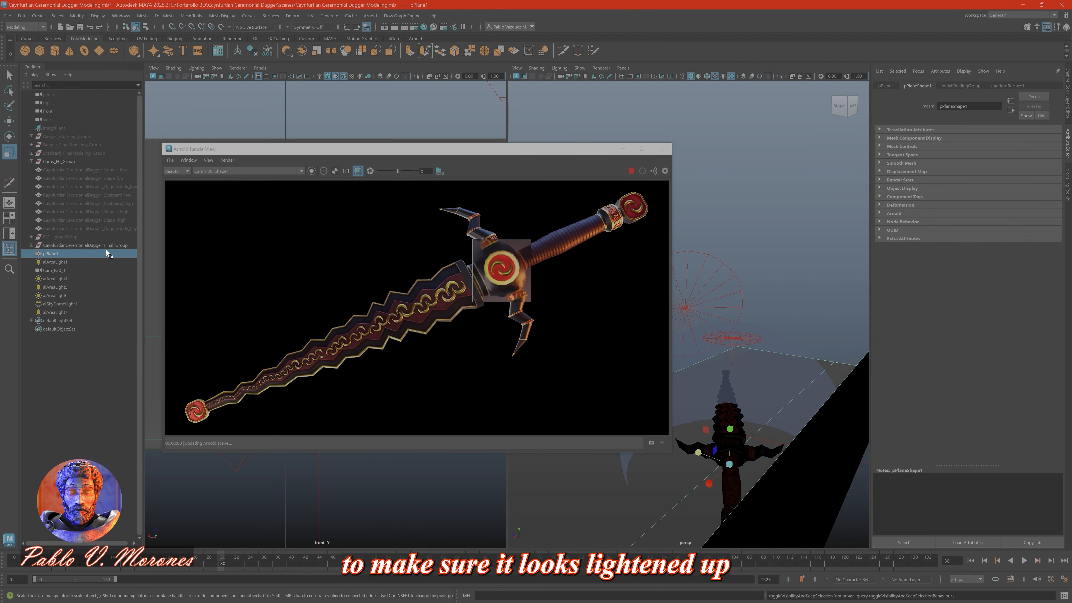
{"action": "key", "text": "h"}
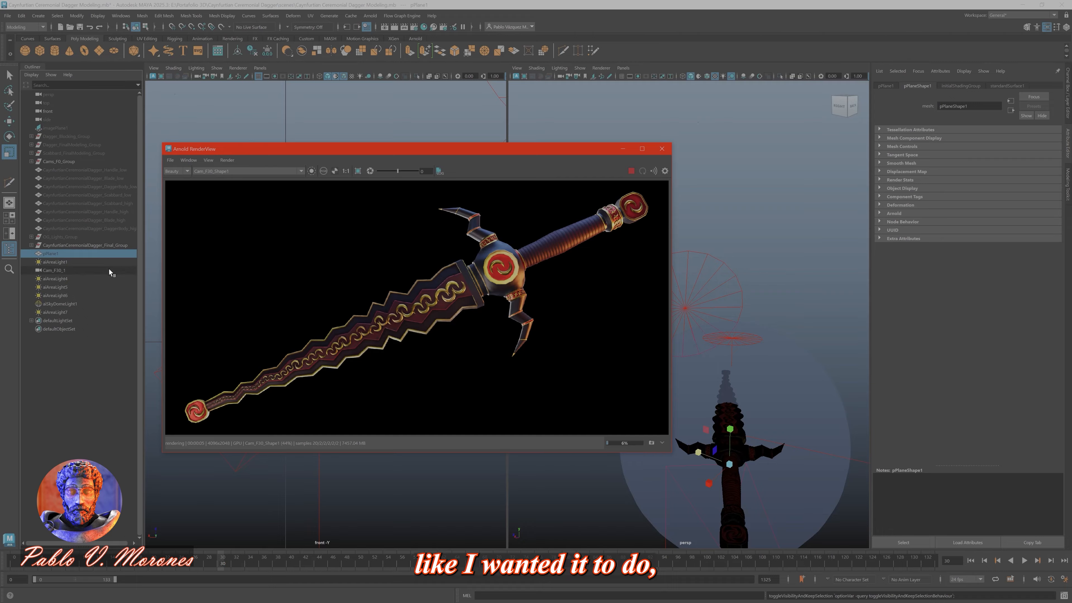
Group all the area lights and the skydome light and name the group FinalRenders_Lights.
{"action": "left_click", "coordinate": [99, 261]}
{"action": "left_click_drag", "start_coordinate": [96, 279], "coordinate": [90, 312], "text": "ctrl"}
{"action": "key", "text": "ctrl+g"}
{"action": "double_click", "coordinate": [63, 270]}
{"action": "type", "text": "C"}
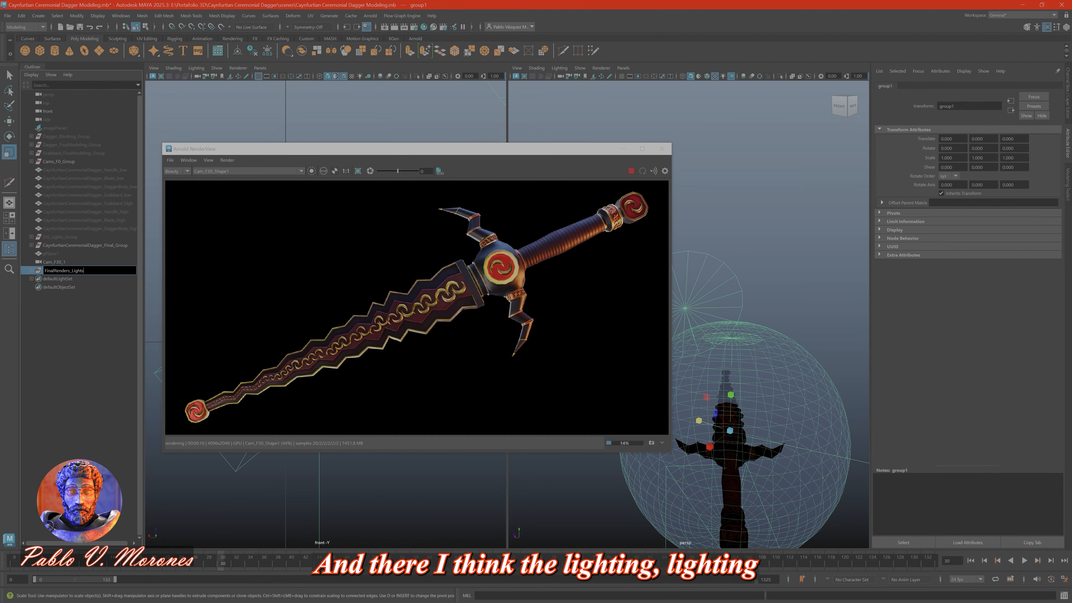
{"action": "left_click", "coordinate": [620, 177]}
{"action": "scroll", "coordinate": [624, 186], "scroll_direction": "up", "scroll_amount": 5}
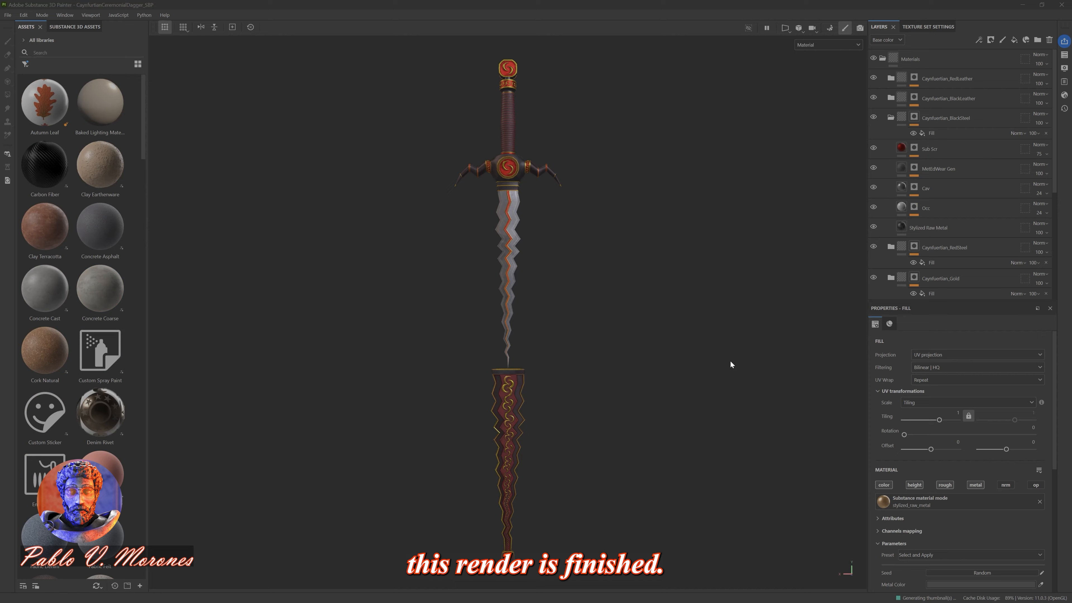
In Substance 3D Painter, show and expand the Mat Masks folder, select the Gold mask and view the scabbard's base color.
{"action": "left_click", "coordinate": [882, 78]}
{"action": "left_click", "coordinate": [873, 78]}
{"action": "right_click_drag", "start_coordinate": [572, 175], "coordinate": [689, 236], "text": "alt"}
{"action": "left_click", "coordinate": [905, 97]}
{"action": "mouse_move", "coordinate": [688, 236]}
{"action": "left_mouse_down", "text": "alt"}
{"action": "mouse_move", "coordinate": [423, 319]}
{"action": "mouse_move", "coordinate": [736, 293]}
{"action": "mouse_move", "coordinate": [527, 223]}
{"action": "mouse_move", "coordinate": [232, 256]}
{"action": "mouse_move", "coordinate": [680, 272]}
{"action": "left_mouse_up", "text": "alt"}
{"action": "key", "text": "1"}
{"action": "key", "text": "c"}
{"action": "key", "text": "c"}
{"action": "key", "text": "c"}
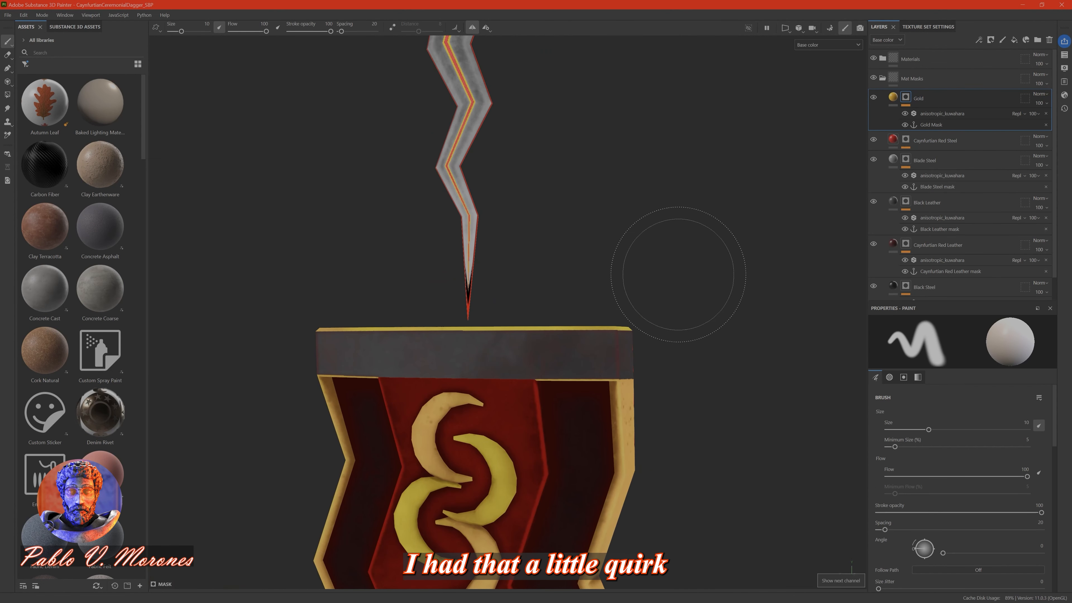
Examine the red steel, blade steel, black leather, red leather and black steel masks for the one covering the scabbard's rim.
{"action": "middle_click_drag", "start_coordinate": [527, 321], "coordinate": [528, 271], "text": "alt"}
{"action": "left_click", "coordinate": [883, 59]}
{"action": "left_click", "coordinate": [882, 58]}
{"action": "left_click", "coordinate": [905, 139]}
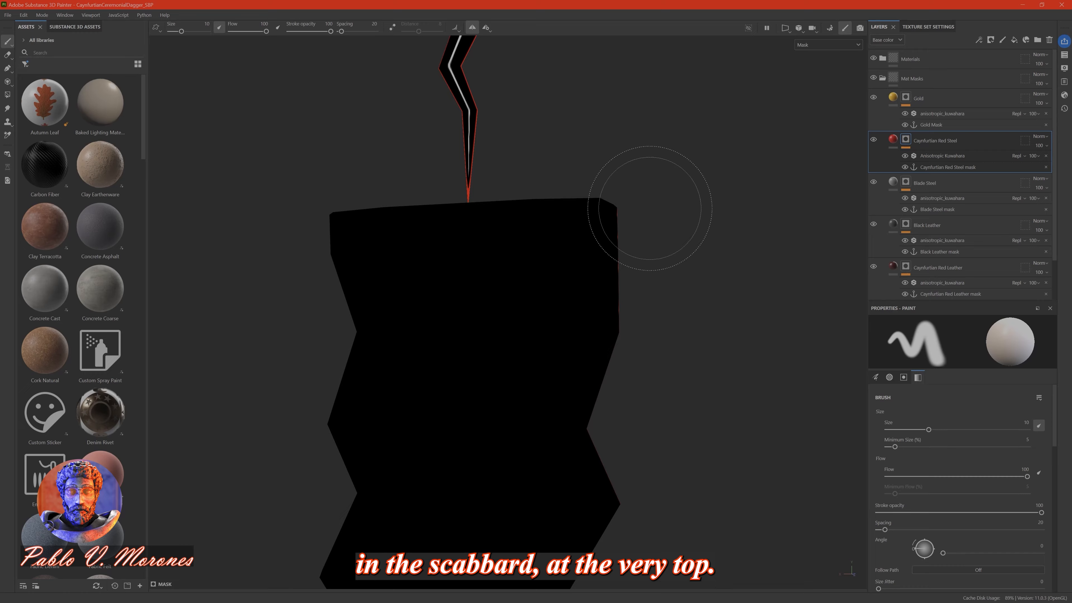
{"action": "key", "text": "f"}
{"action": "left_click", "coordinate": [905, 182]}
{"action": "left_click", "coordinate": [906, 223]}
{"action": "scroll", "coordinate": [907, 236], "scroll_direction": "down", "scroll_amount": 3}
{"action": "left_click", "coordinate": [905, 220]}
{"action": "right_click_drag", "start_coordinate": [591, 262], "coordinate": [739, 321], "text": "alt"}
{"action": "left_click", "coordinate": [905, 261]}
Erase the pommel's neck and collar surfaces from the Black Steel mask with polygon fill in UV chunk mode.
{"action": "key", "text": "4"}
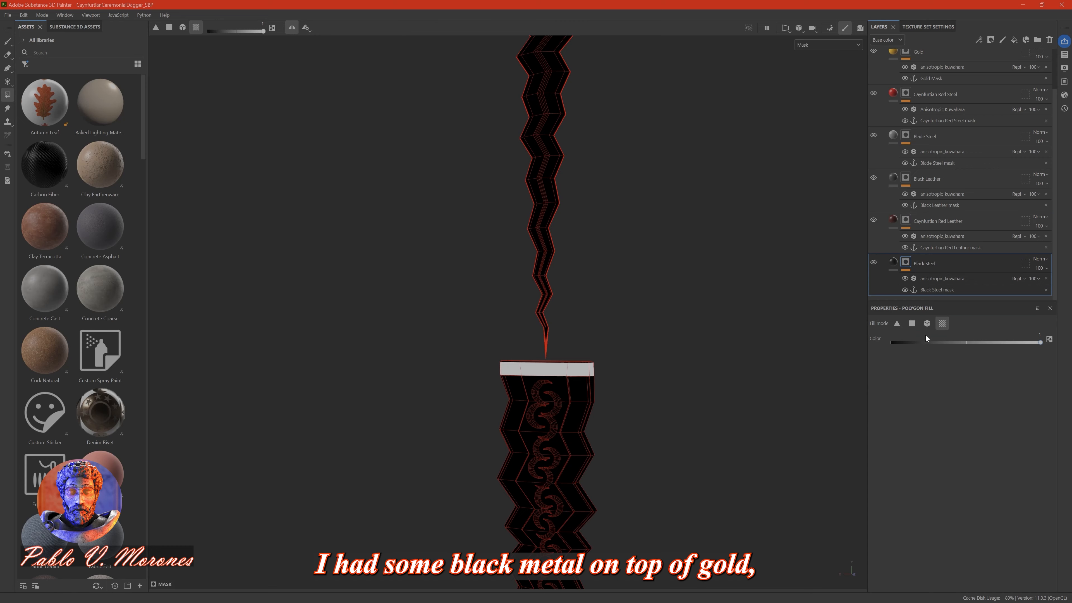
{"action": "left_click", "coordinate": [927, 324]}
{"action": "middle_click_drag", "start_coordinate": [546, 236], "coordinate": [545, 499], "text": "alt"}
{"action": "left_click_drag", "start_coordinate": [545, 371], "coordinate": [549, 351], "text": "alt"}
{"action": "right_click_drag", "start_coordinate": [519, 334], "coordinate": [579, 354], "text": "alt"}
{"action": "middle_click_drag", "start_coordinate": [579, 354], "coordinate": [579, 388], "text": "alt"}
{"action": "scroll", "coordinate": [941, 262], "scroll_direction": "up", "scroll_amount": 3}
{"action": "left_click", "coordinate": [941, 324]}
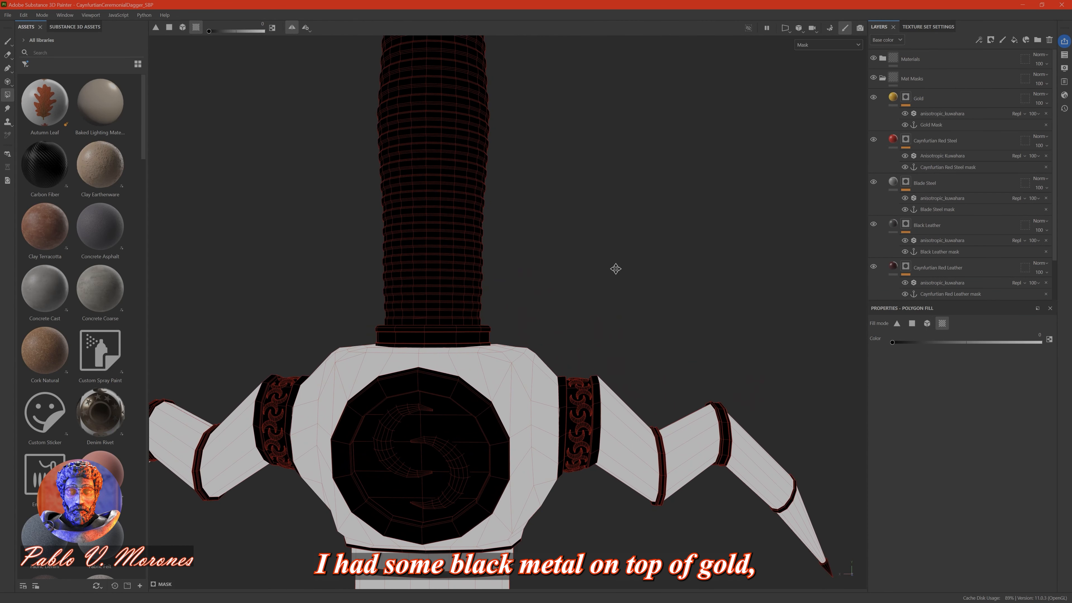
{"action": "middle_click_drag", "start_coordinate": [615, 268], "coordinate": [734, 502], "text": "alt"}
{"action": "left_click_drag", "start_coordinate": [578, 241], "coordinate": [411, 319], "text": "alt"}
{"action": "left_click_drag", "start_coordinate": [435, 374], "coordinate": [557, 374]}
{"action": "mouse_move", "coordinate": [603, 448]}
{"action": "left_mouse_down", "text": "alt"}
{"action": "mouse_move", "coordinate": [615, 383]}
{"action": "mouse_move", "coordinate": [616, 427]}
{"action": "left_mouse_up", "text": "alt"}
Add the pommel's neck, sides and collar surfaces to the Gold mask with polygon fill.
{"action": "left_click", "coordinate": [906, 97]}
{"action": "key", "text": "x"}
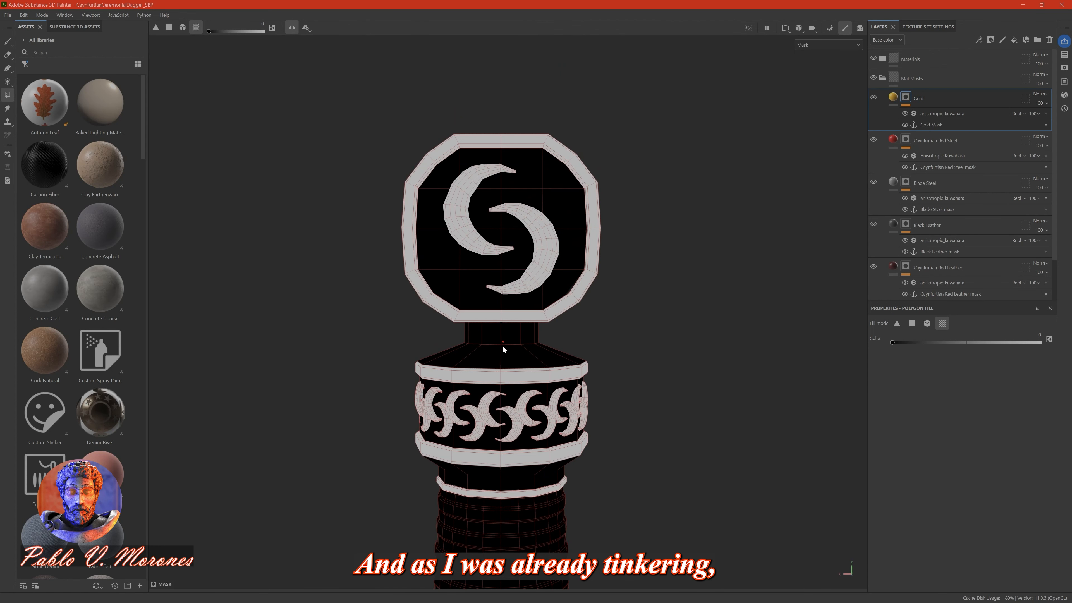
{"action": "left_click_drag", "start_coordinate": [502, 346], "coordinate": [566, 359]}
{"action": "right_click_drag", "start_coordinate": [498, 296], "coordinate": [540, 275], "text": "alt"}
{"action": "middle_click_drag", "start_coordinate": [540, 275], "coordinate": [534, 439], "text": "alt"}
{"action": "right_click_drag", "start_coordinate": [473, 248], "coordinate": [505, 263], "text": "alt"}
{"action": "left_click_drag", "start_coordinate": [505, 264], "coordinate": [578, 253], "text": "alt"}
{"action": "left_click_drag", "start_coordinate": [578, 266], "coordinate": [675, 233]}
{"action": "right_click_drag", "start_coordinate": [675, 234], "coordinate": [637, 220], "text": "alt"}
{"action": "scroll", "coordinate": [907, 254], "scroll_direction": "down", "scroll_amount": 3}
Rework the Black Steel mask around the pommel collar and grip end with quad-mode polygon fills.
{"action": "left_click", "coordinate": [906, 262]}
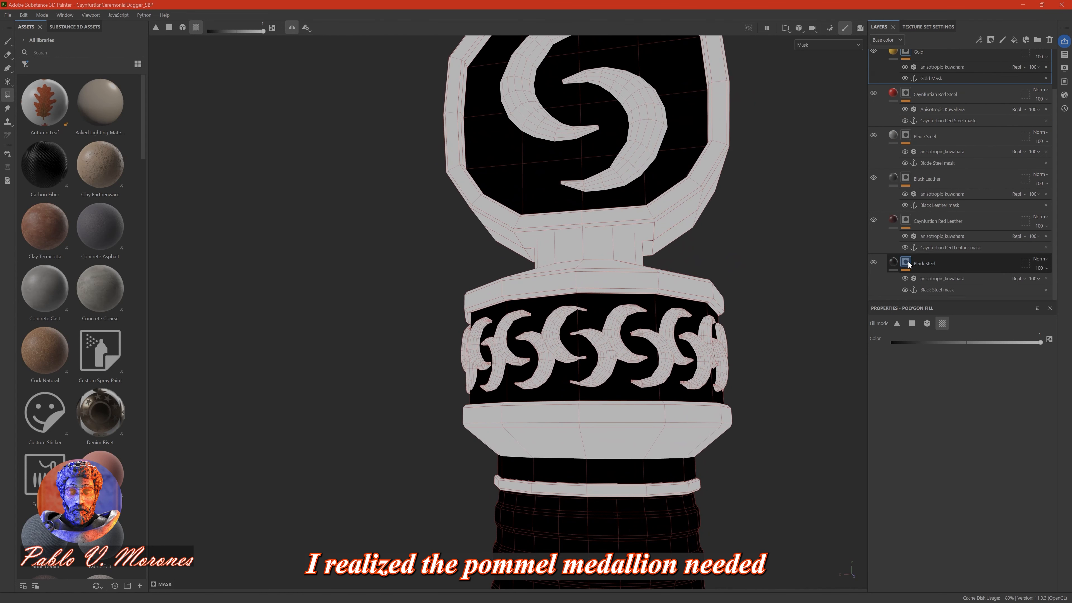
{"action": "middle_click_drag", "start_coordinate": [746, 473], "coordinate": [730, 282], "text": "alt"}
{"action": "left_click", "coordinate": [911, 324]}
{"action": "left_click_drag", "start_coordinate": [735, 433], "coordinate": [384, 302]}
{"action": "right_click_drag", "start_coordinate": [384, 302], "coordinate": [426, 321], "text": "alt"}
{"action": "key", "text": "x"}
{"action": "left_click_drag", "start_coordinate": [390, 339], "coordinate": [749, 359]}
{"action": "left_click_drag", "start_coordinate": [749, 359], "coordinate": [511, 349], "text": "alt"}
{"action": "key", "text": "f"}
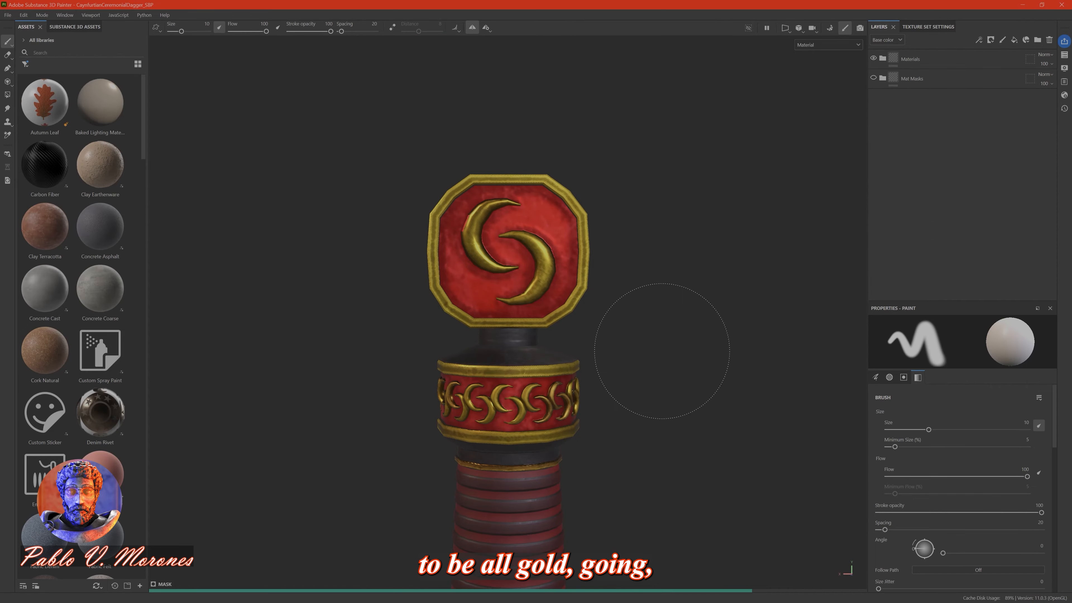
Erase the collar's sloped top beneath the pommel medallion from the Black Steel mask with a black polygon fill.
{"action": "left_click_drag", "start_coordinate": [662, 350], "coordinate": [417, 301], "text": "alt"}
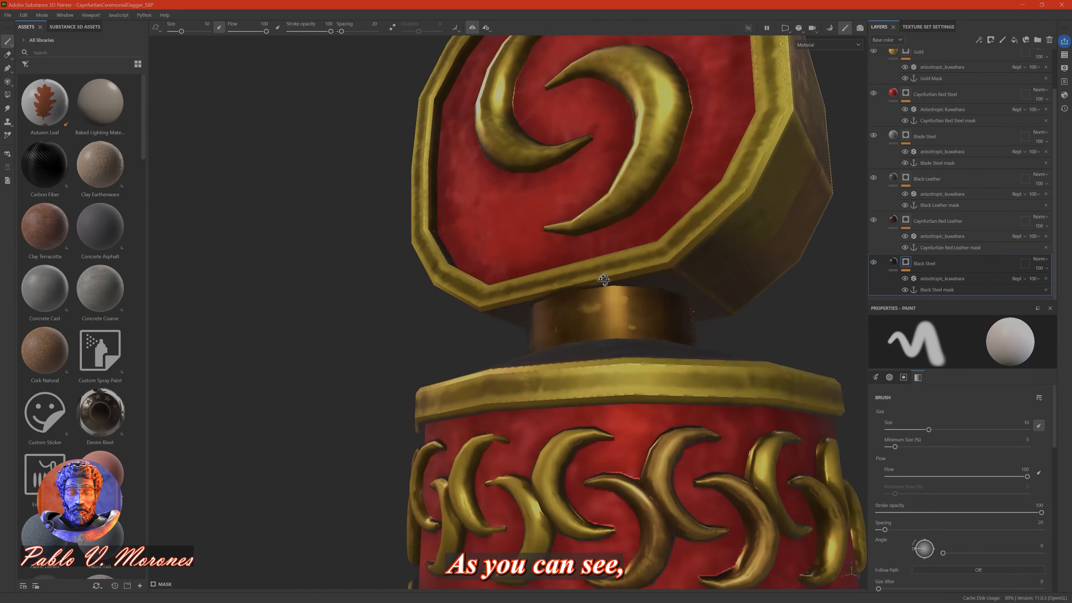
{"action": "mouse_move", "coordinate": [558, 338]}
{"action": "left_mouse_down", "text": "alt"}
{"action": "mouse_move", "coordinate": [578, 348]}
{"action": "mouse_move", "coordinate": [660, 314]}
{"action": "mouse_move", "coordinate": [646, 338]}
{"action": "mouse_move", "coordinate": [652, 363]}
{"action": "left_mouse_up", "text": "alt"}
{"action": "key", "text": "4"}
{"action": "left_click", "coordinate": [1049, 339]}
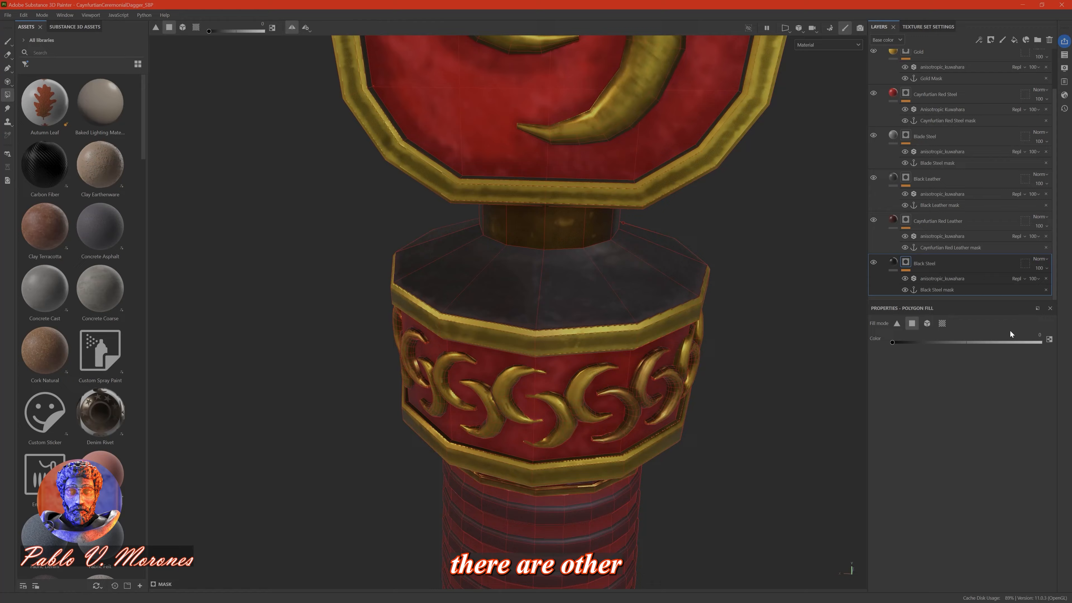
{"action": "left_click", "coordinate": [675, 286]}
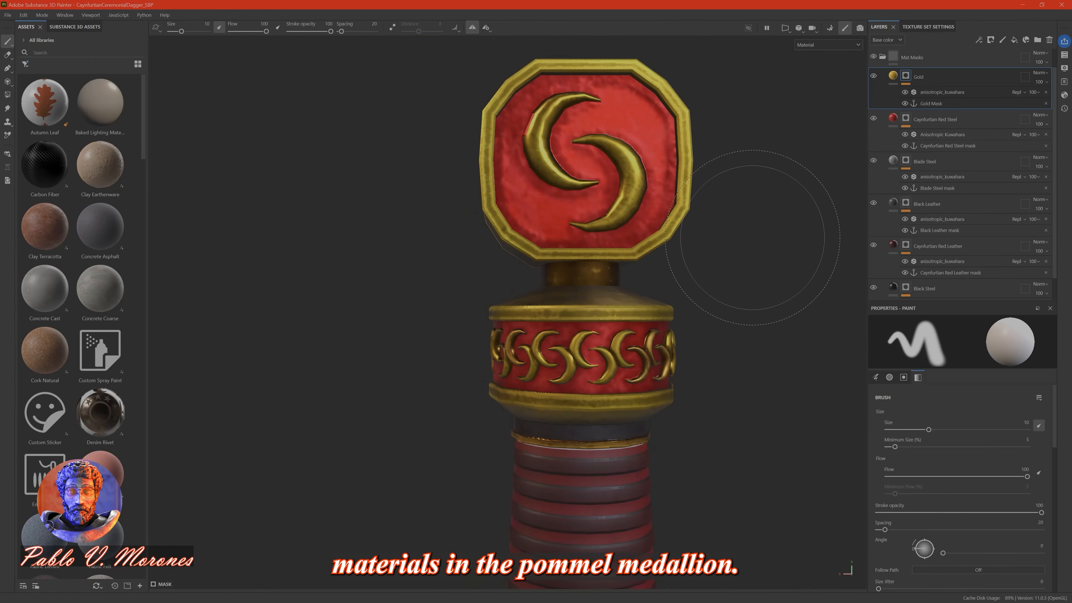
Check the dagger and scabbard materials once more and save the modified project.
{"action": "mouse_move", "coordinate": [770, 240]}
{"action": "left_mouse_down", "text": "alt"}
{"action": "mouse_move", "coordinate": [459, 347]}
{"action": "mouse_move", "coordinate": [633, 291]}
{"action": "left_mouse_up", "text": "alt"}
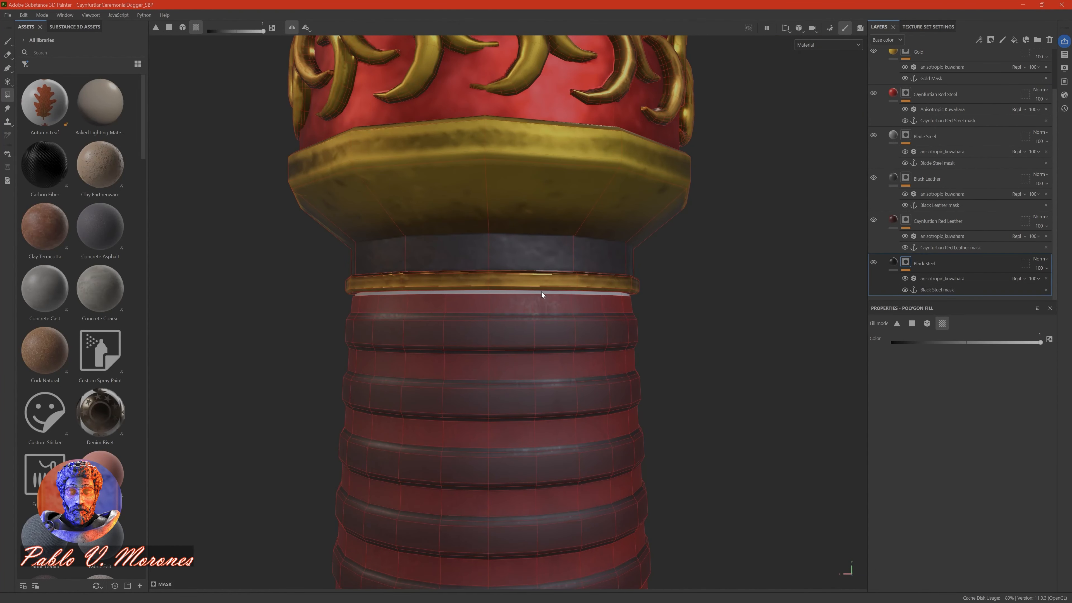
{"action": "scroll", "coordinate": [541, 292], "scroll_direction": "down", "scroll_amount": 2}
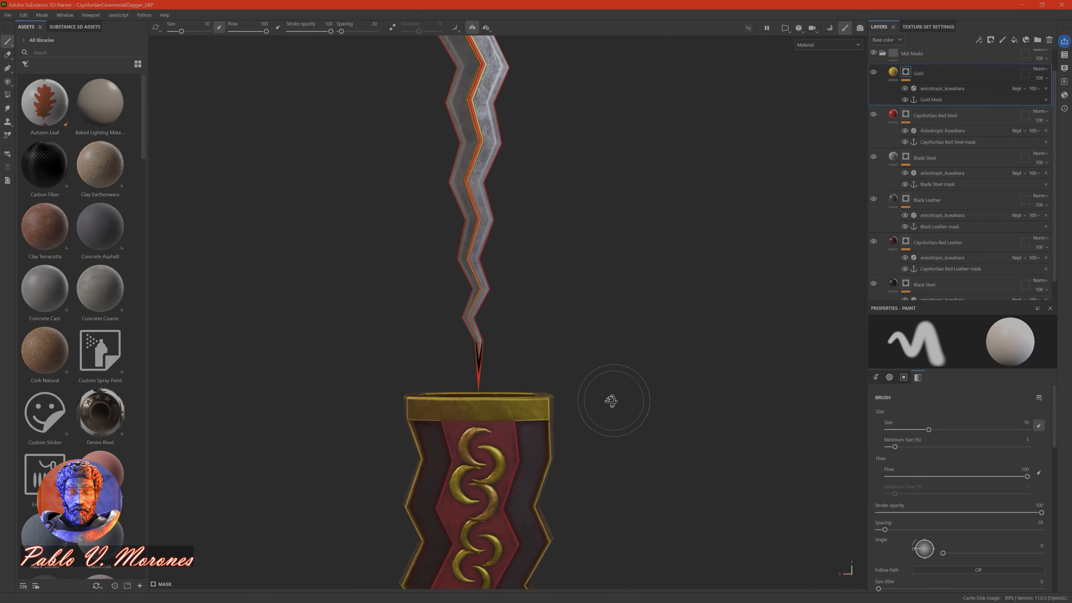
{"action": "left_click_drag", "start_coordinate": [610, 391], "coordinate": [574, 328], "text": "alt"}
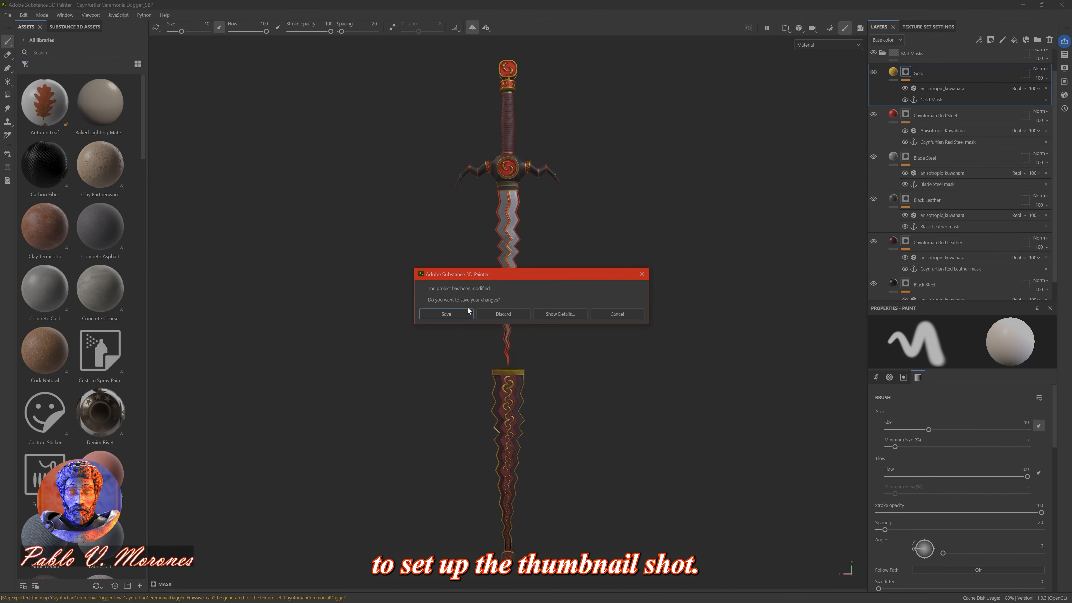
{"action": "left_click", "coordinate": [459, 311]}
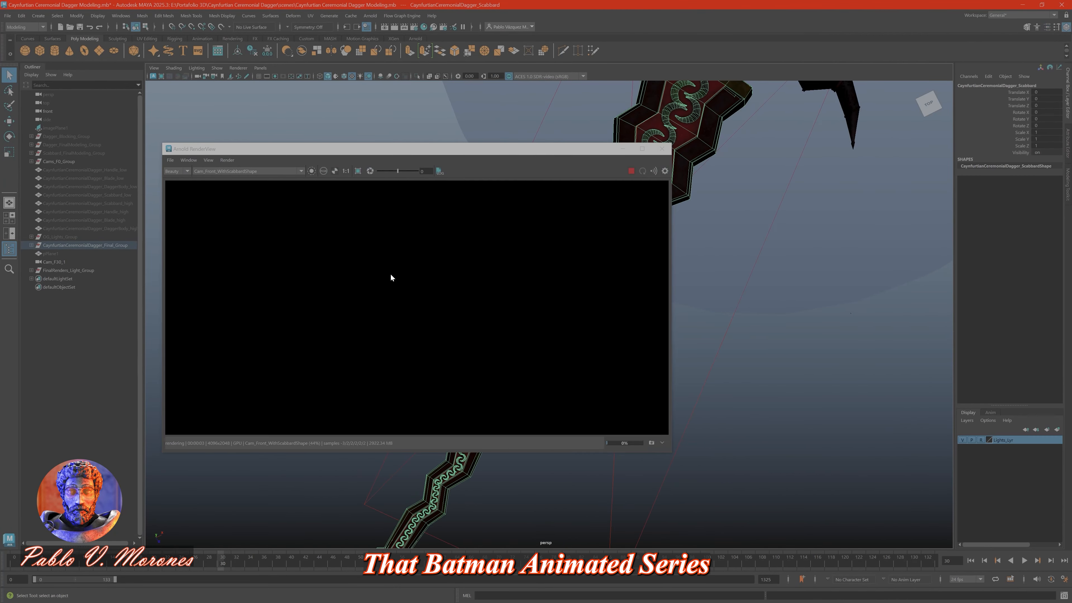
In Maya, keyframe the four meshes of the final dagger group and move the timeline to the laid-down pose.
{"action": "left_click", "coordinate": [27, 245]}
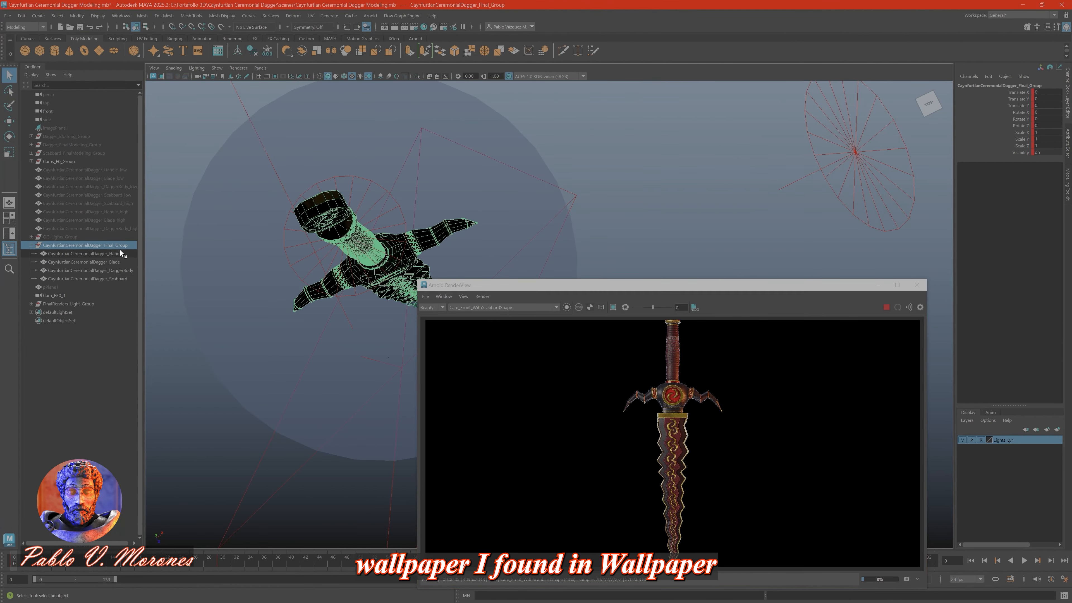
{"action": "left_click", "coordinate": [120, 253]}
{"action": "left_click", "coordinate": [120, 279], "text": "shift"}
{"action": "left_click", "coordinate": [218, 566]}
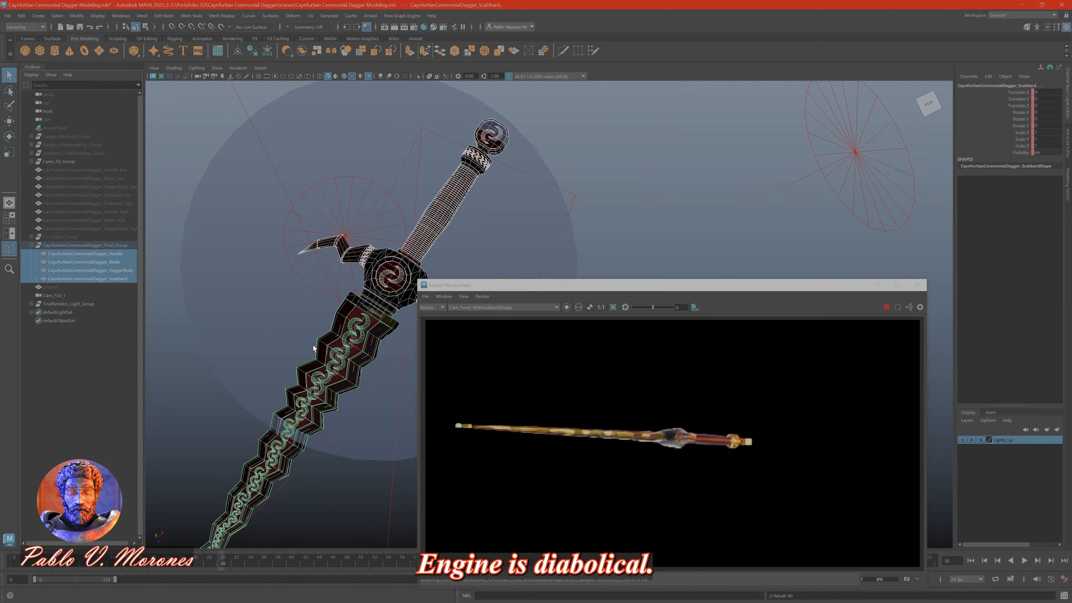
Move the scabbard off the blade so it lies beside the dagger.
{"action": "left_click", "coordinate": [316, 347]}
{"action": "middle_click_drag", "start_coordinate": [314, 347], "coordinate": [291, 249], "text": "alt"}
{"action": "key", "text": "w"}
{"action": "left_click_drag", "start_coordinate": [347, 347], "coordinate": [392, 370]}
Switch the Arnold render preview to another camera and check the dagger and scabbard layout.
{"action": "left_click", "coordinate": [492, 307]}
{"action": "left_click", "coordinate": [490, 371]}
{"action": "scroll", "coordinate": [492, 338], "scroll_direction": "down", "scroll_amount": 3}
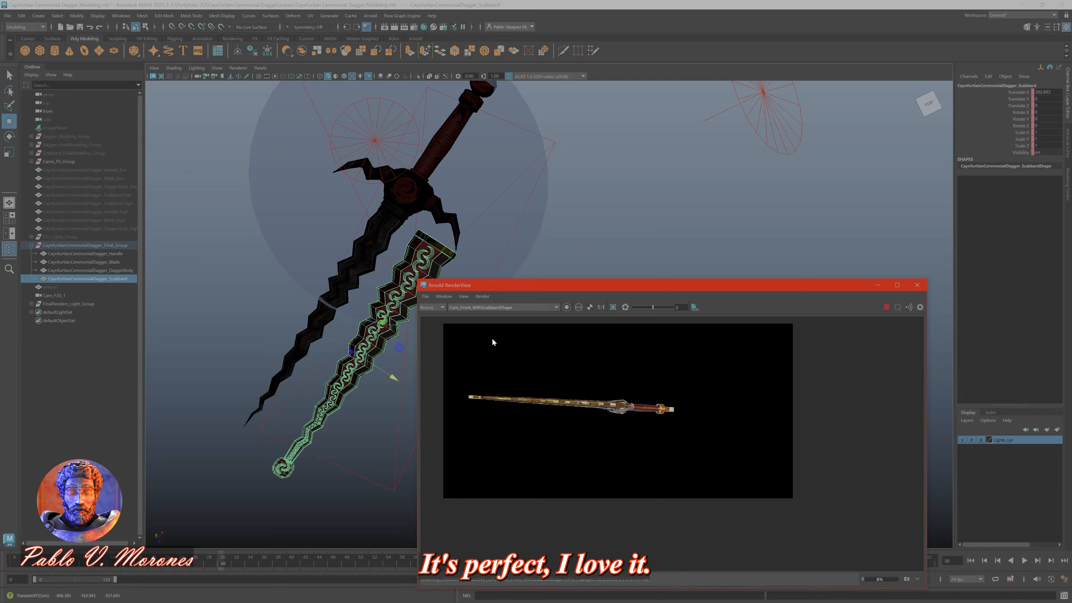
{"action": "left_click", "coordinate": [492, 307]}
{"action": "left_click", "coordinate": [481, 362]}
{"action": "left_click", "coordinate": [481, 308]}
{"action": "left_click", "coordinate": [476, 367]}
{"action": "scroll", "coordinate": [506, 372], "scroll_direction": "up", "scroll_amount": 5}
{"action": "scroll", "coordinate": [592, 426], "scroll_direction": "down", "scroll_amount": 3}
Shift the scabbard further across the layout and unhide the pPlane1 backdrop beneath it.
{"action": "left_click_drag", "start_coordinate": [399, 347], "coordinate": [318, 292]}
{"action": "key", "text": "e"}
{"action": "left_click", "coordinate": [85, 287]}
{"action": "key", "text": "h"}
{"action": "key", "text": "f"}
{"action": "left_click", "coordinate": [122, 278]}
{"action": "key", "text": "f"}
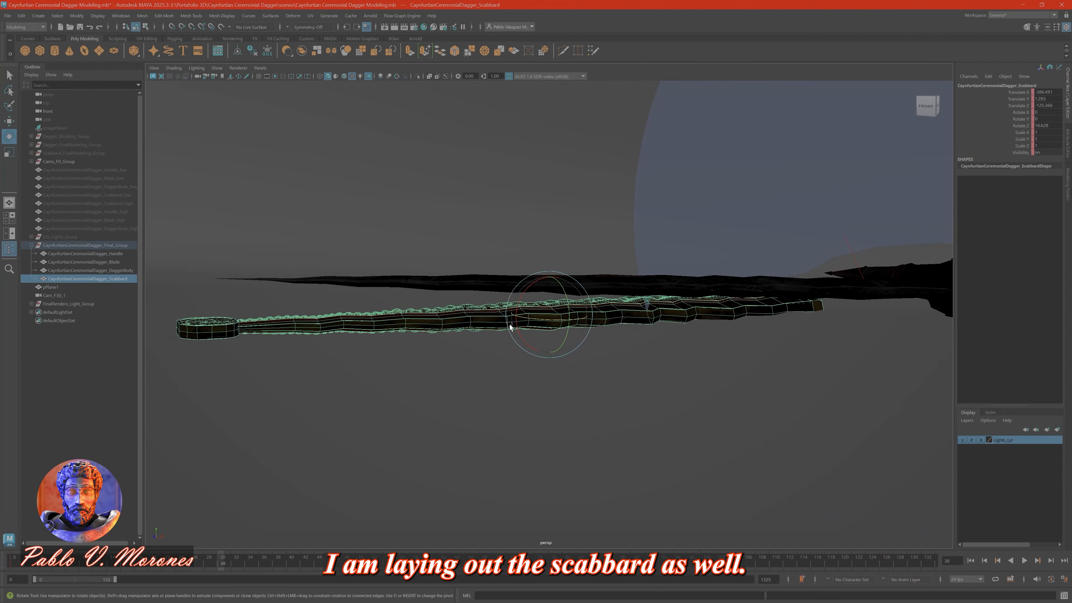
Tilt and turn the scabbard to about 41 degrees in Z so it crosses the dagger blade above the backdrop.
{"action": "left_click_drag", "start_coordinate": [510, 319], "coordinate": [553, 272], "text": "alt"}
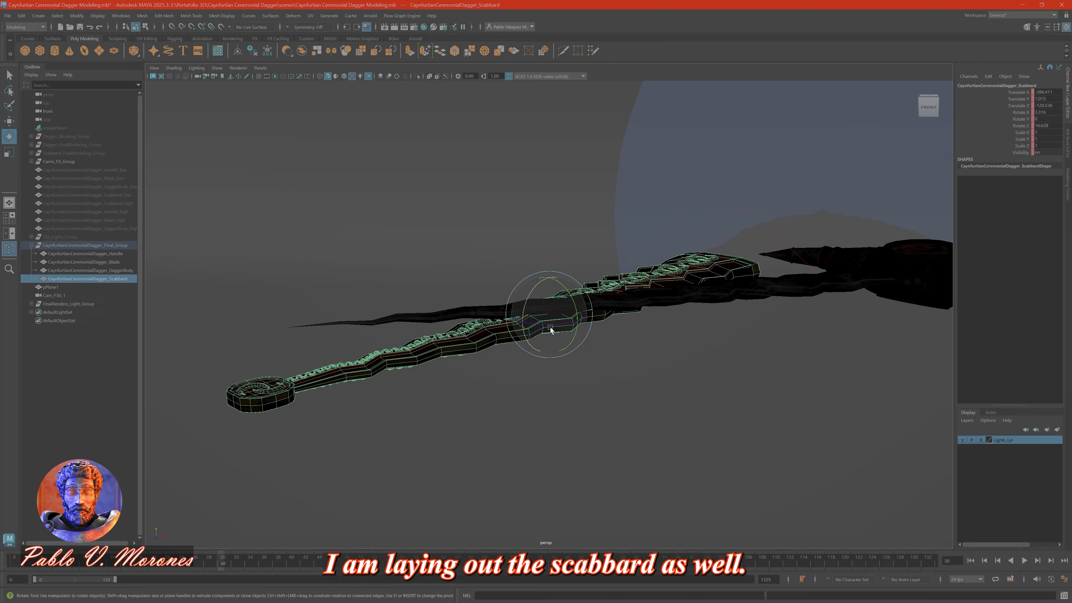
{"action": "left_click_drag", "start_coordinate": [550, 327], "coordinate": [591, 353], "text": "alt"}
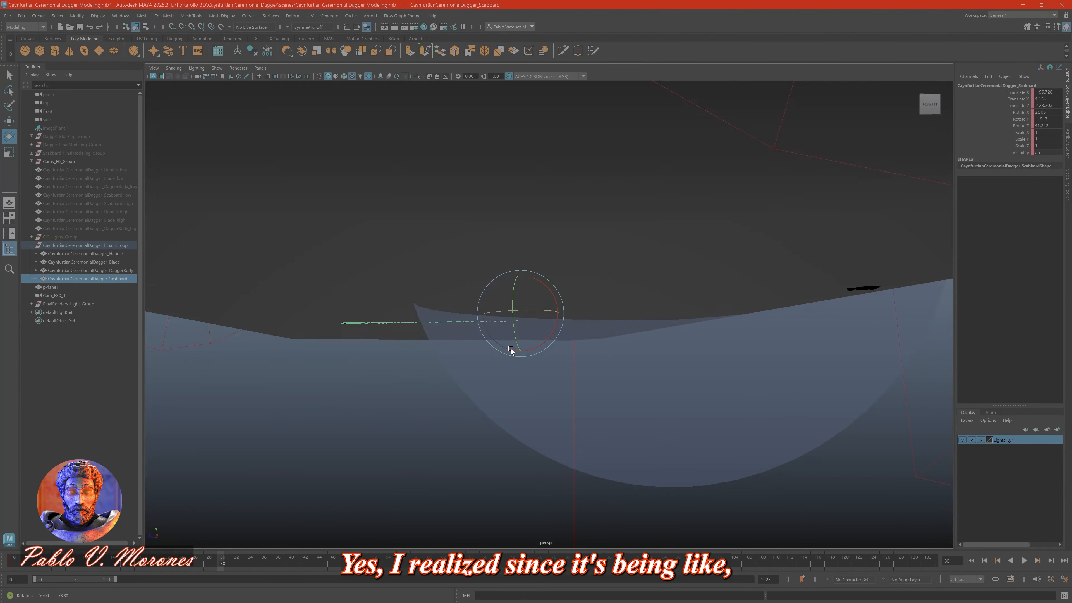
{"action": "left_click_drag", "start_coordinate": [511, 350], "coordinate": [513, 338], "text": "alt"}
{"action": "key", "text": "w"}
Cut edges into the pPlane1 backdrop with the Multi-Cut tool and return to object selection.
{"action": "left_click", "coordinate": [549, 359]}
{"action": "key", "text": "f"}
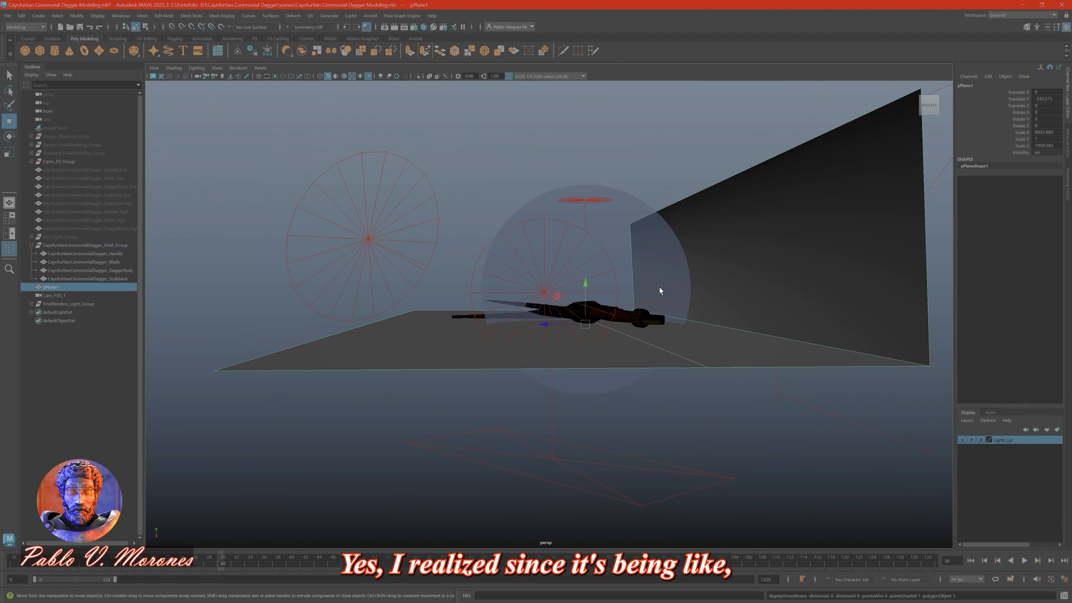
{"action": "key", "text": "ctrl+shift+x"}
{"action": "left_click_drag", "start_coordinate": [660, 290], "coordinate": [516, 341], "text": "alt"}
{"action": "key", "text": "w"}
{"action": "left_click", "coordinate": [680, 258]}
{"action": "key", "text": "F8"}
Select and frame the scabbard to examine how it lies against the dagger blade.
{"action": "left_click", "coordinate": [603, 327]}
{"action": "key", "text": "f"}
{"action": "left_click_drag", "start_coordinate": [604, 326], "coordinate": [553, 350], "text": "alt"}
{"action": "left_click", "coordinate": [676, 317]}
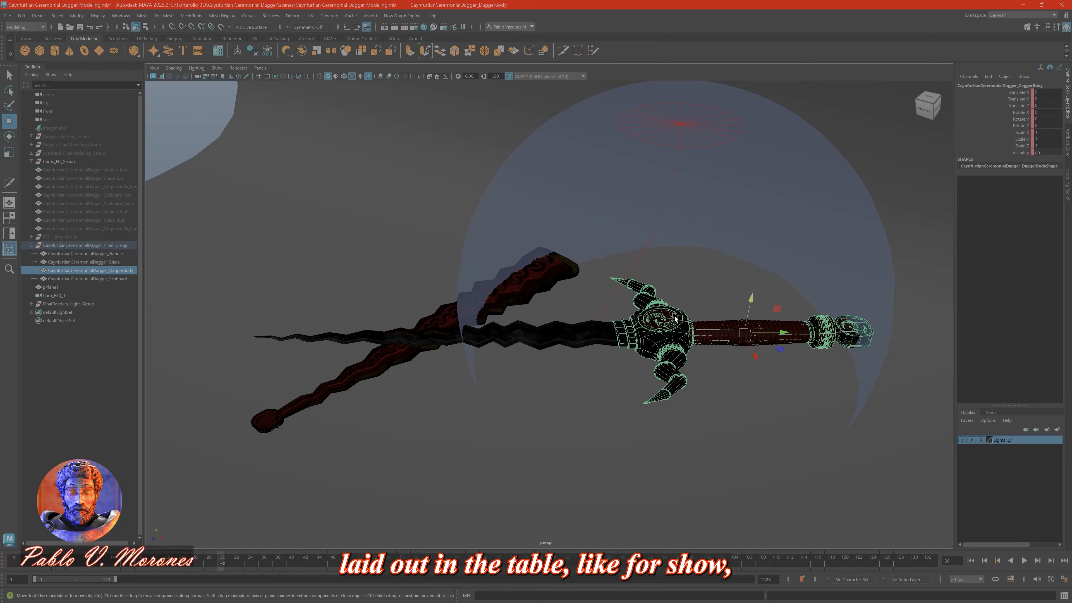
{"action": "left_click", "coordinate": [568, 334]}
{"action": "left_click", "coordinate": [499, 288]}
{"action": "key", "text": "f"}
{"action": "left_click_drag", "start_coordinate": [498, 288], "coordinate": [423, 275], "text": "alt"}
Show the render camera beside the perspective view, save the scene, and rotate and reposition the scabbard across the blade.
{"action": "key", "text": "e"}
{"action": "key", "text": "space"}
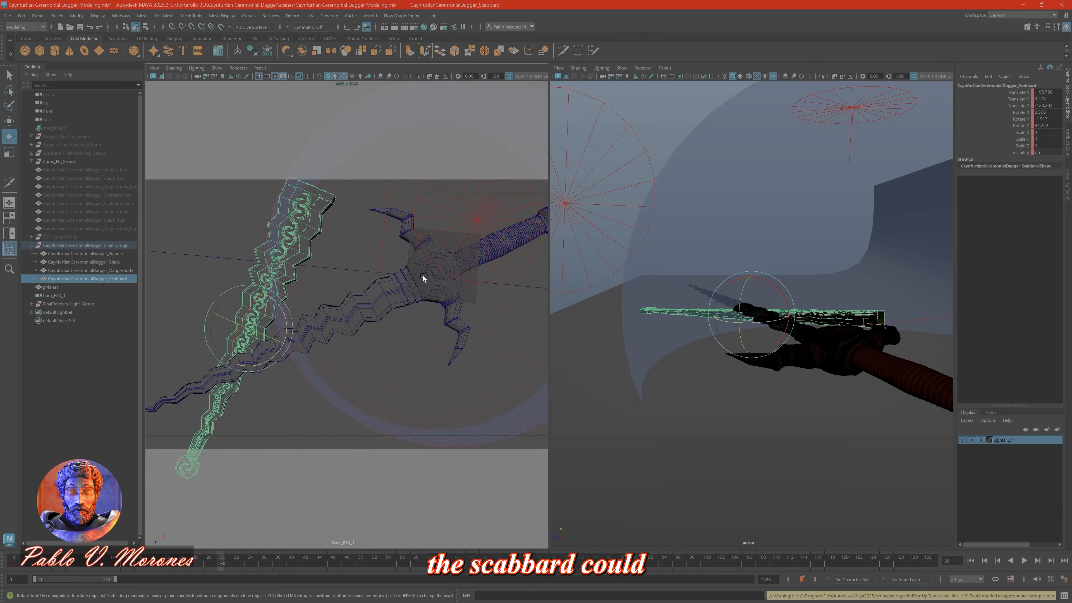
{"action": "key", "text": "ctrl+s"}
{"action": "left_click_drag", "start_coordinate": [550, 247], "coordinate": [689, 247]}
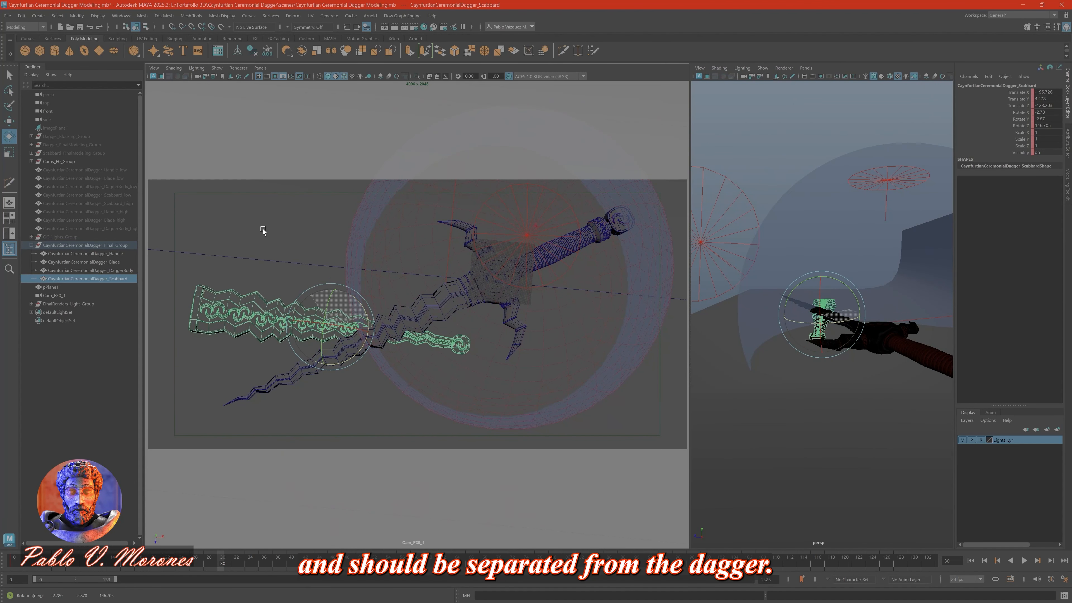
{"action": "scroll", "coordinate": [262, 231], "scroll_direction": "up", "scroll_amount": 2}
{"action": "key", "text": "w"}
{"action": "left_click", "coordinate": [392, 325]}
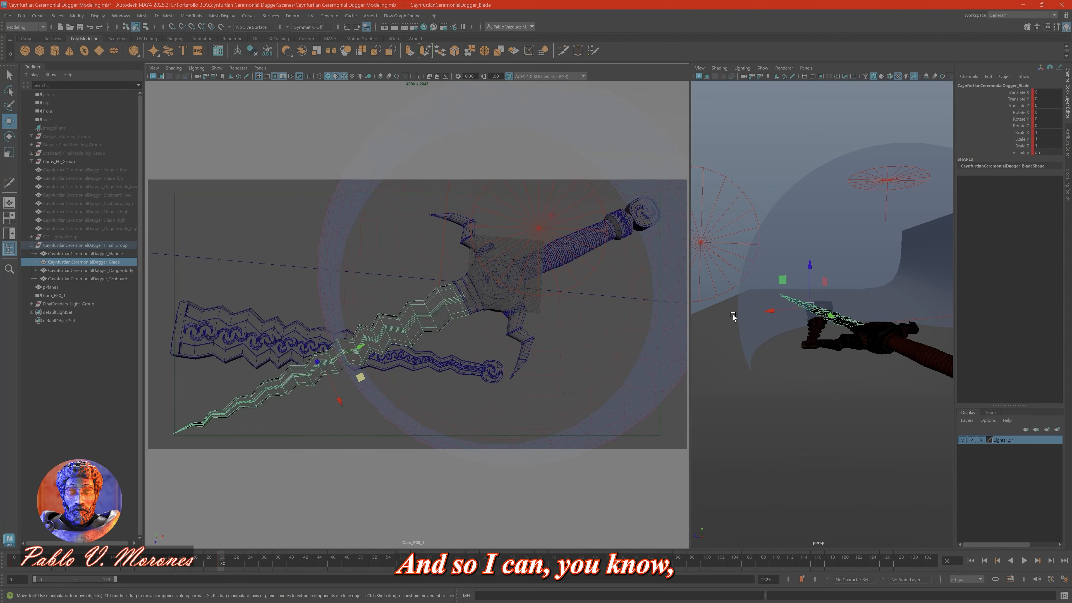
Unparent the scabbard from the final dagger group.
{"action": "left_click_drag", "start_coordinate": [754, 374], "coordinate": [825, 349], "text": "alt"}
{"action": "scroll", "coordinate": [821, 361], "scroll_direction": "down", "scroll_amount": 3}
{"action": "left_click", "coordinate": [115, 245]}
{"action": "key", "text": "e"}
{"action": "left_click", "coordinate": [87, 279]}
{"action": "key", "text": "shift+p"}
Adjust the position and tilt of the final dagger group so the blade rests over the scabbard.
{"action": "left_click", "coordinate": [84, 246]}
{"action": "left_click_drag", "start_coordinate": [824, 348], "coordinate": [802, 358]}
{"action": "left_click_drag", "start_coordinate": [802, 366], "coordinate": [793, 353]}
{"action": "key", "text": "e"}
{"action": "left_click_drag", "start_coordinate": [793, 353], "coordinate": [831, 370], "text": "alt"}
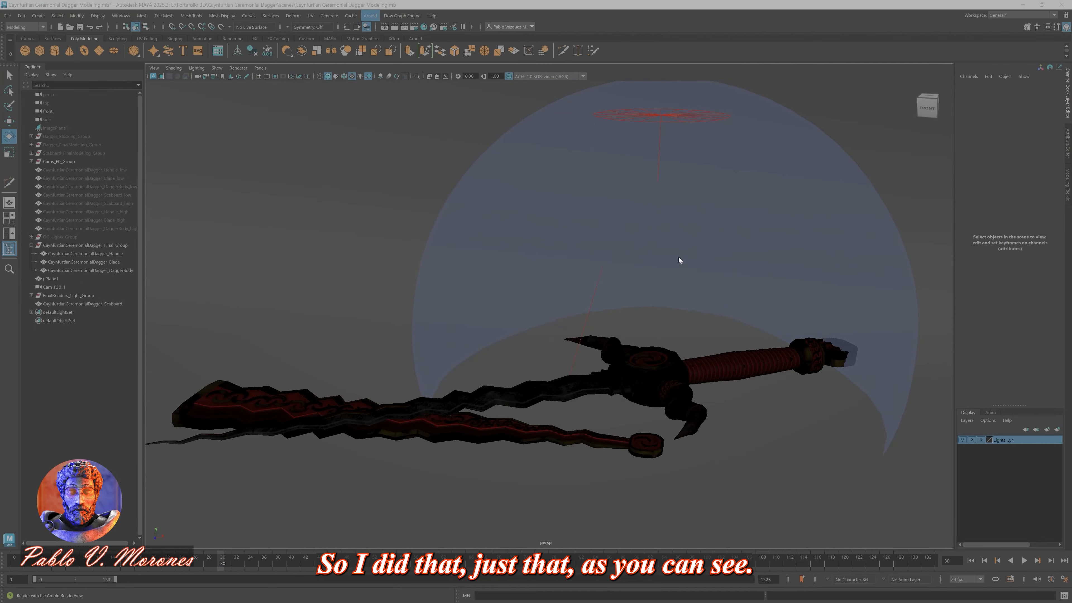
Render the crossed dagger and scabbard in the Arnold RenderView through the Cam_F30_1 camera.
{"action": "left_click", "coordinate": [333, 213]}
{"action": "left_click", "coordinate": [312, 273]}
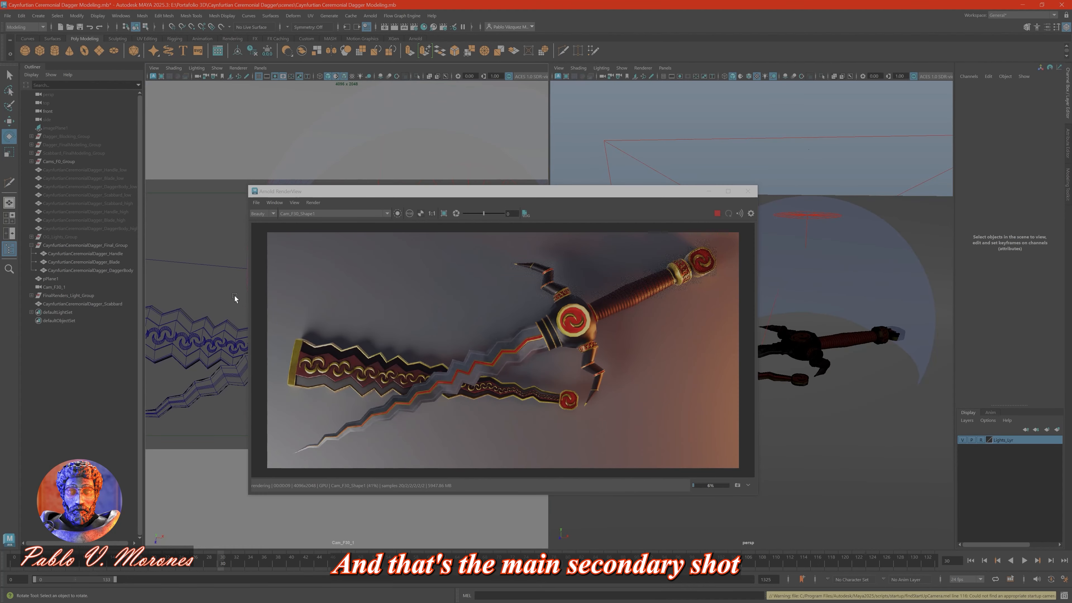
{"action": "left_click_drag", "start_coordinate": [350, 195], "coordinate": [328, 88]}
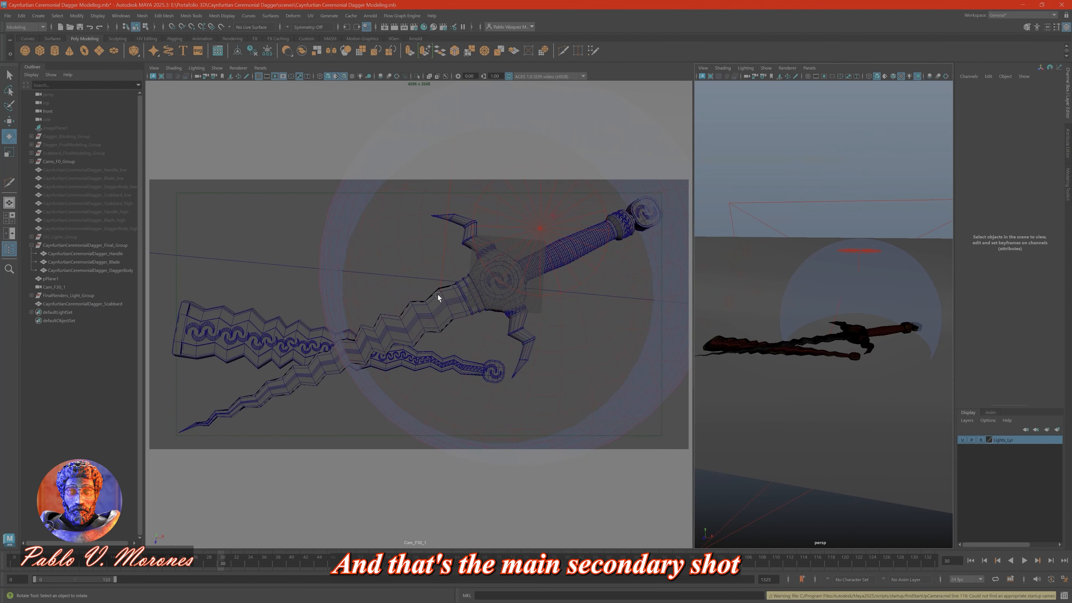
Display the camera view shaded with textures, and select and frame the Cam_F30_1 camera.
{"action": "key", "text": "5"}
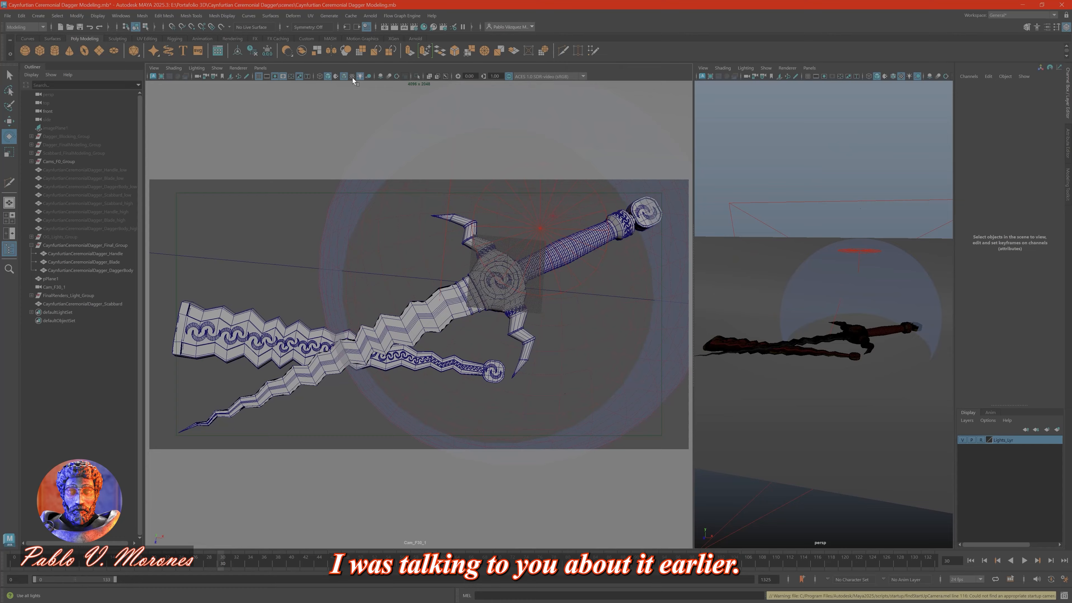
{"action": "key", "text": "6"}
{"action": "left_click", "coordinate": [54, 287]}
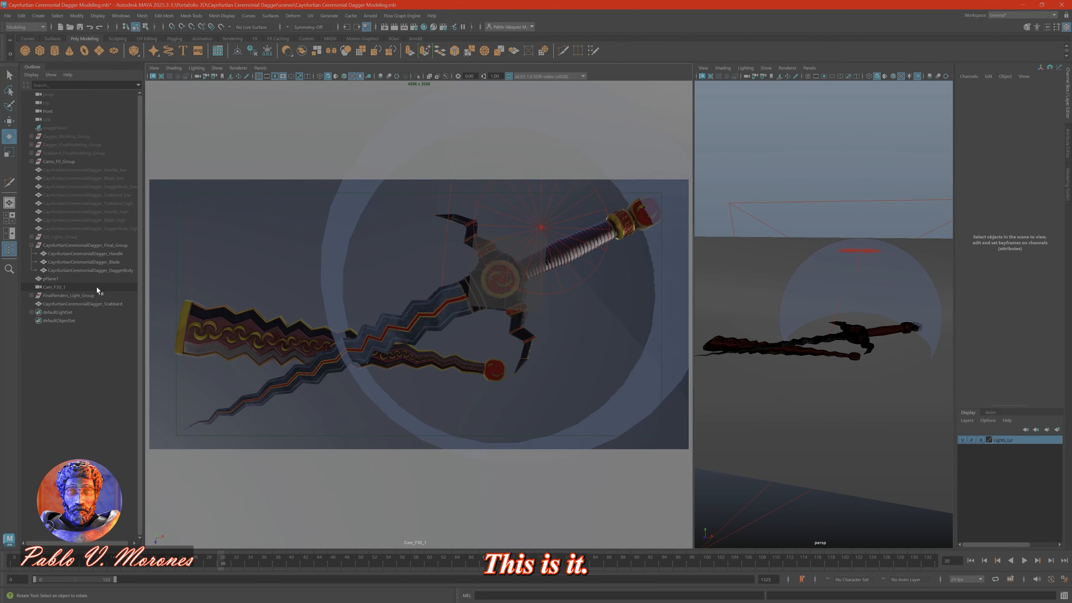
{"action": "key", "text": "f"}
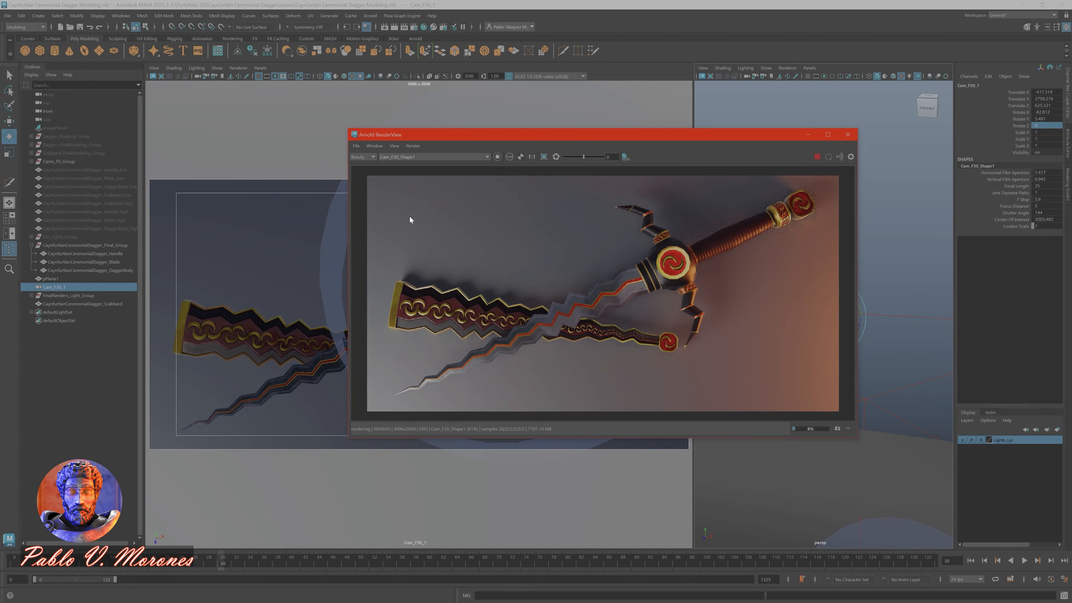
Hide the pPlane1 backdrop, inspect the render against black and save the scene.
{"action": "left_click", "coordinate": [84, 277]}
{"action": "key", "text": "h"}
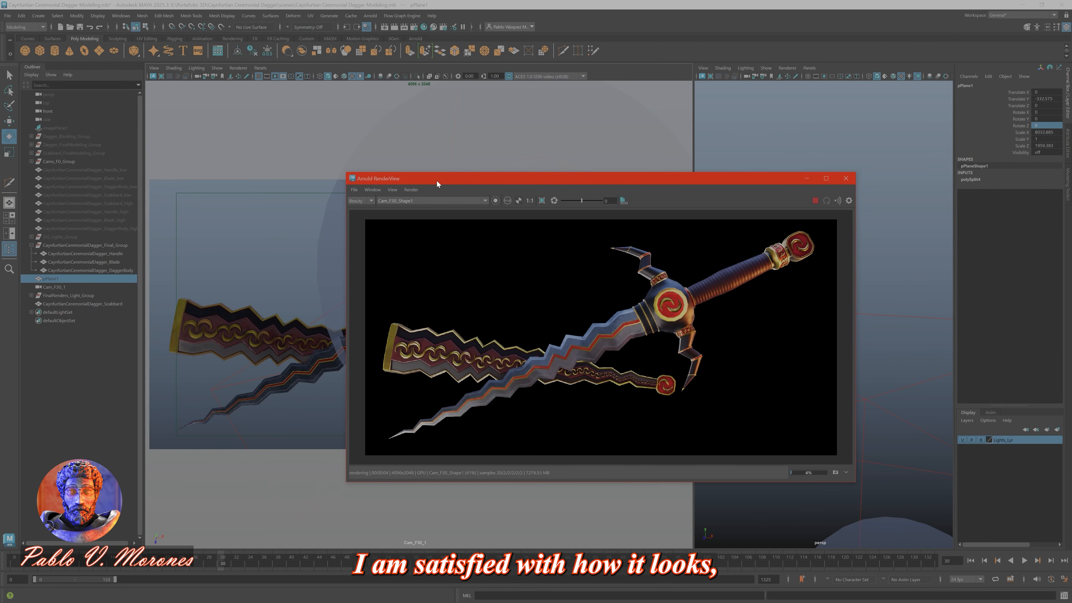
{"action": "scroll", "coordinate": [706, 291], "scroll_direction": "up", "scroll_amount": 6}
{"action": "scroll", "coordinate": [567, 323], "scroll_direction": "down", "scroll_amount": 2}
{"action": "scroll", "coordinate": [844, 258], "scroll_direction": "down", "scroll_amount": 4}
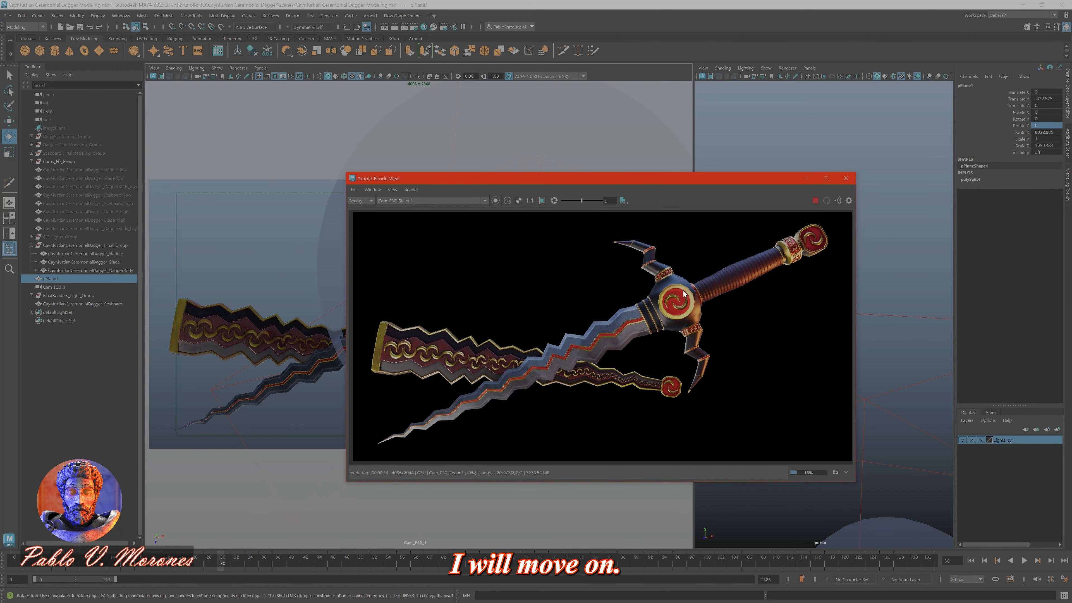
{"action": "key", "text": "ctrl+s"}
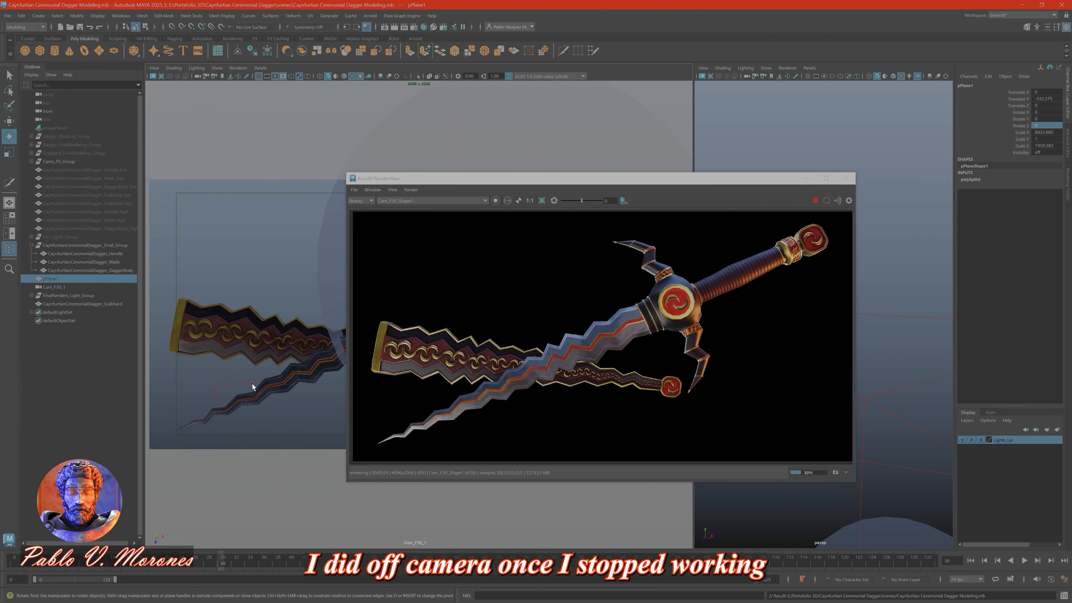
Close the render preview, put the scabbard back into the final dagger group and open the render settings.
{"action": "left_click", "coordinate": [845, 178]}
{"action": "left_click", "coordinate": [112, 304]}
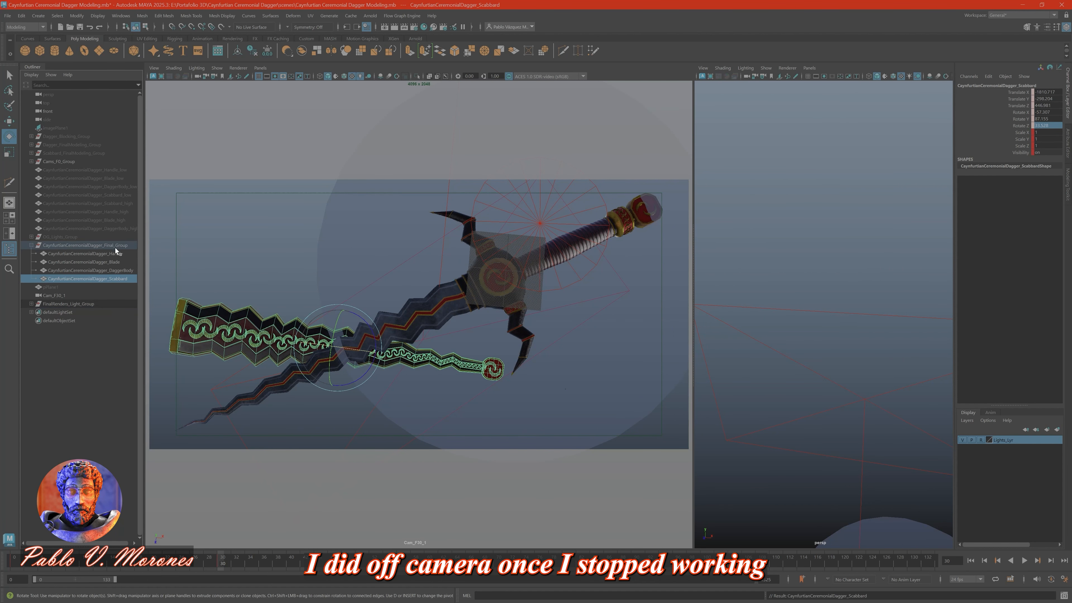
{"action": "key", "text": "Up"}
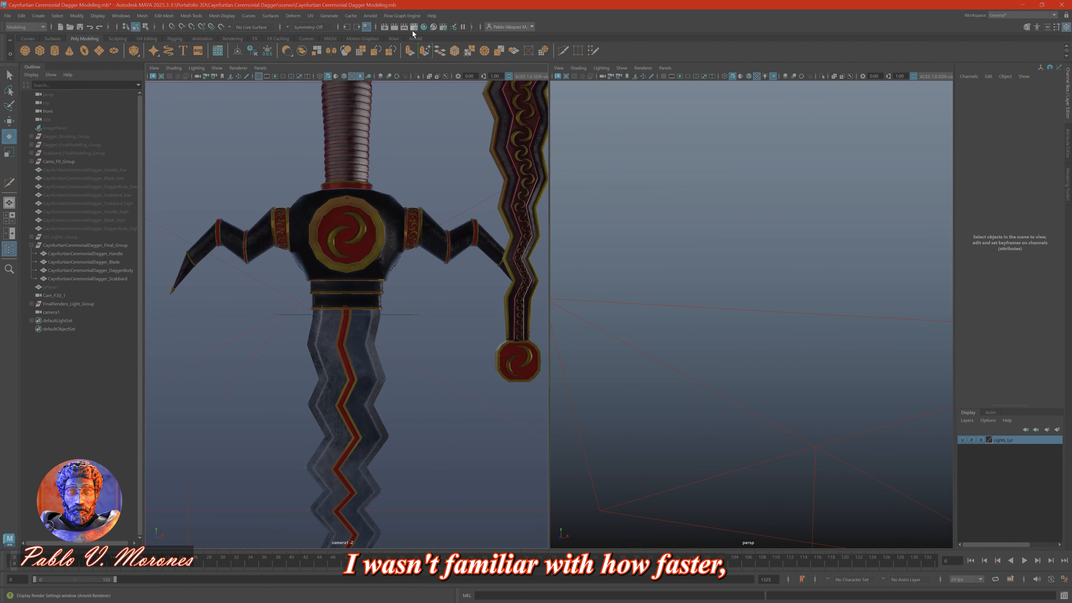
{"action": "left_click", "coordinate": [413, 32]}
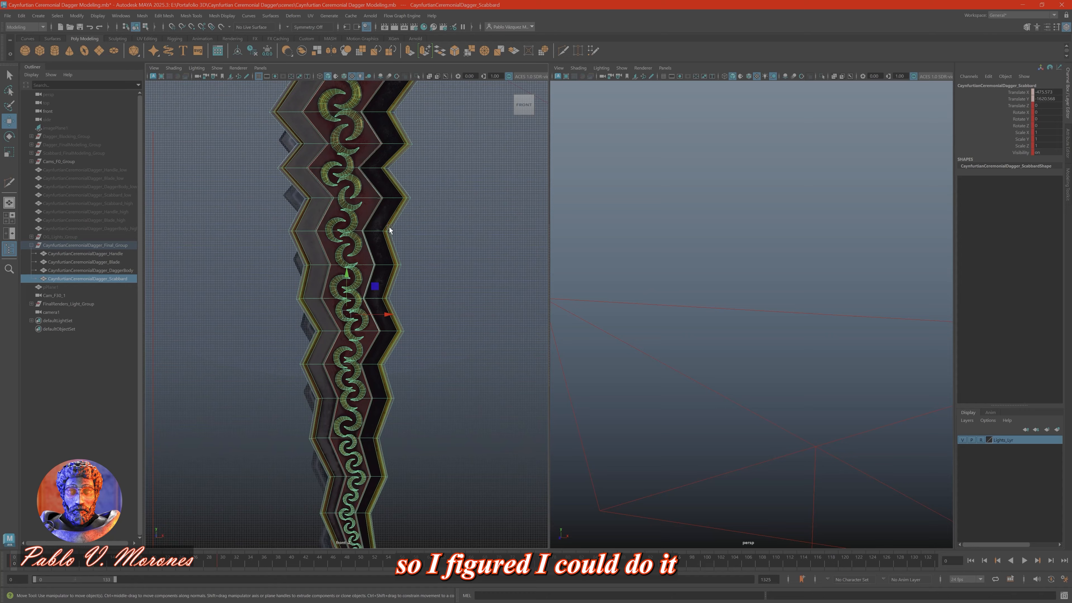
Align the scabbard back over the blade in the front view.
{"action": "left_click", "coordinate": [429, 76]}
{"action": "key", "text": "f"}
{"action": "left_click", "coordinate": [429, 76]}
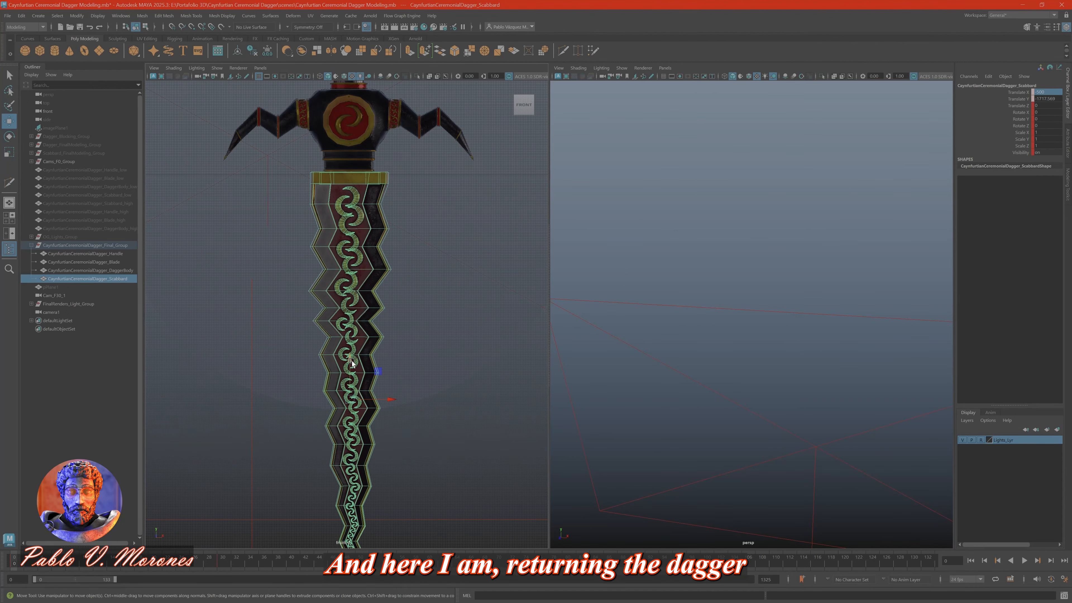
{"action": "key", "text": "f"}
{"action": "scroll", "coordinate": [364, 380], "scroll_direction": "up", "scroll_amount": 10}
{"action": "left_click", "coordinate": [429, 77]}
{"action": "left_click_drag", "start_coordinate": [387, 315], "coordinate": [382, 314]}
{"action": "key", "text": "f"}
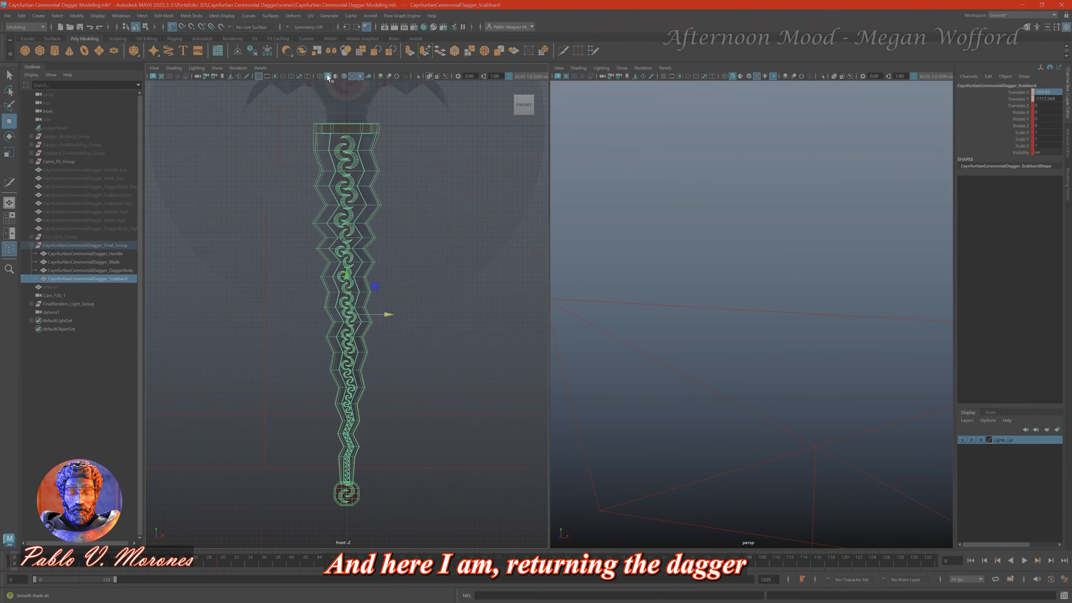
{"action": "left_click", "coordinate": [429, 77]}
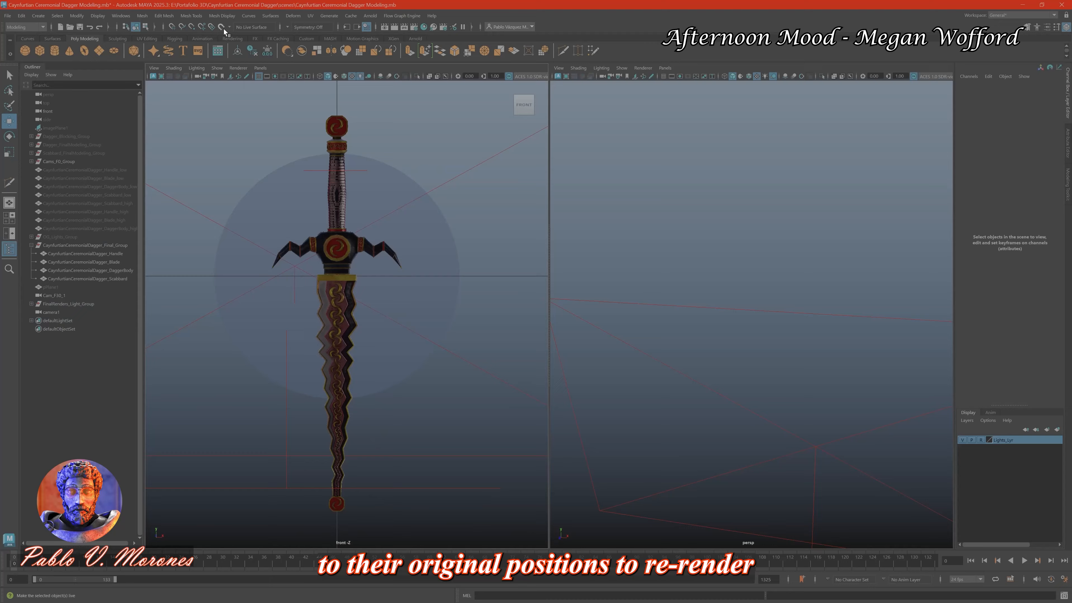
Frame camera1, pull it back from the dagger and roll it upside down so the scabbard points upward.
{"action": "mouse_move", "coordinate": [15, 564]}
{"action": "left_mouse_down"}
{"action": "mouse_move", "coordinate": [269, 570]}
{"action": "mouse_move", "coordinate": [14, 565]}
{"action": "left_mouse_up"}
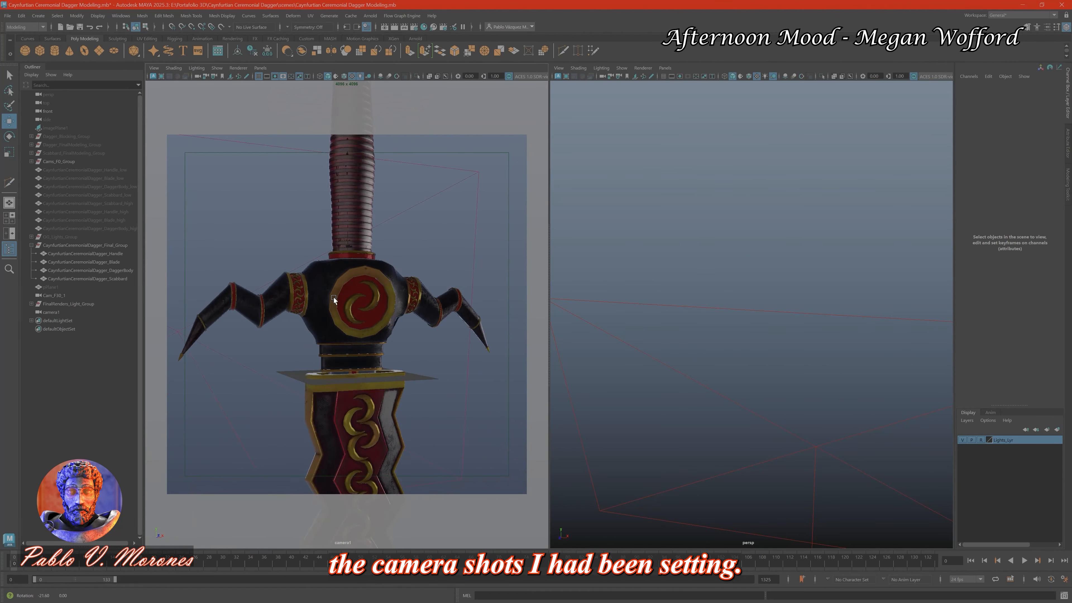
{"action": "key", "text": "f"}
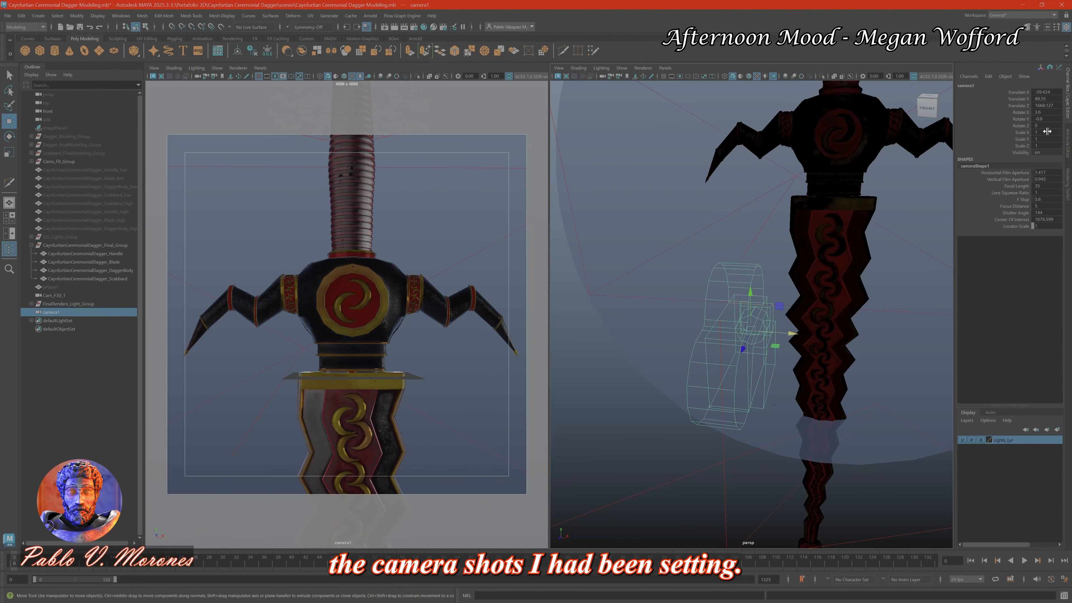
{"action": "middle_click_drag", "start_coordinate": [640, 337], "coordinate": [640, 278]}
{"action": "left_click_drag", "start_coordinate": [784, 318], "coordinate": [715, 280]}
{"action": "scroll", "coordinate": [422, 296], "scroll_direction": "down", "scroll_amount": 5}
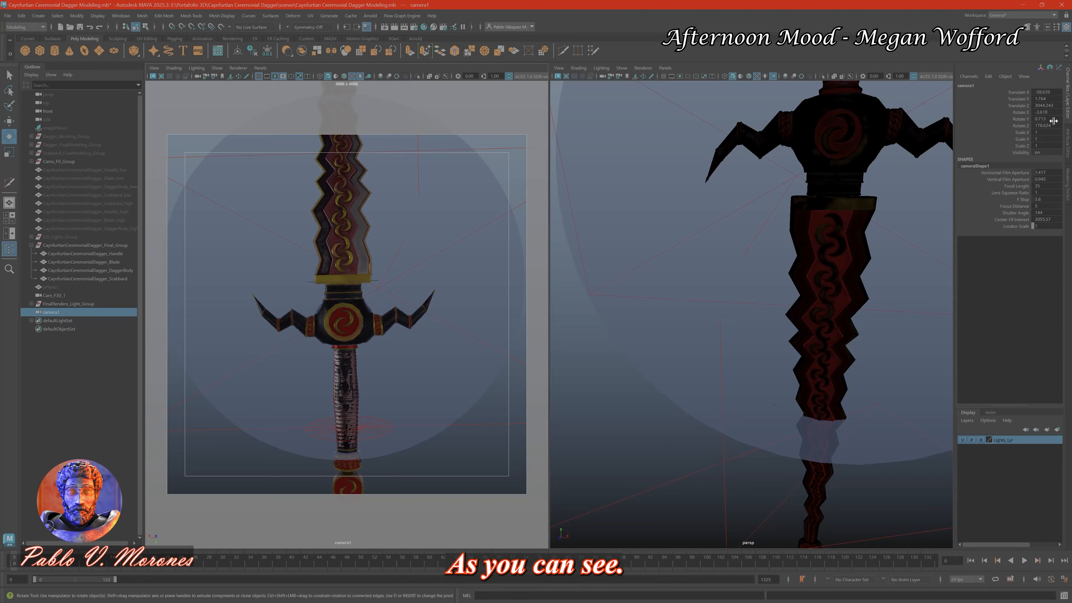
Set camera1's rotation to 0 in X, 0 in Y and 180 degrees in Z.
{"action": "left_click", "coordinate": [1050, 119]}
{"action": "type", "text": "0"}
{"action": "key", "text": "Return"}
{"action": "left_click", "coordinate": [1049, 113]}
{"action": "type", "text": "0"}
{"action": "key", "text": "Return"}
Center camera1 on the dagger by setting its Translate X to 0.
{"action": "middle_click_drag", "start_coordinate": [396, 340], "coordinate": [408, 340], "text": "alt"}
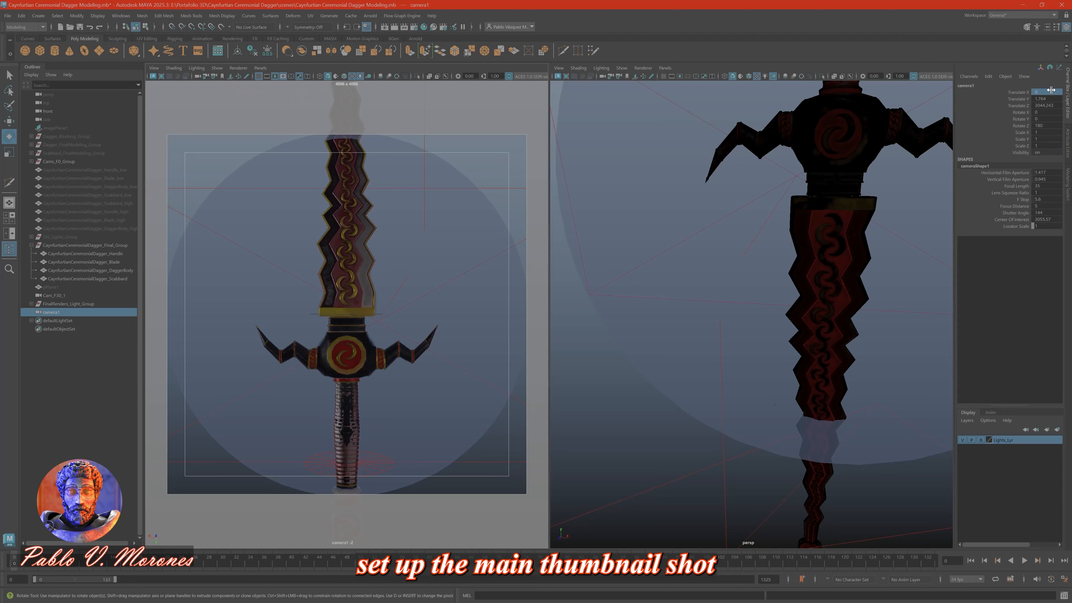
{"action": "scroll", "coordinate": [377, 334], "scroll_direction": "up", "scroll_amount": 5}
{"action": "left_click", "coordinate": [1047, 92]}
{"action": "type", "text": "0"}
{"action": "key", "text": "Return"}
Move camera1 vertically to a Translate Y of about 127 for a close shot of the guard and scabbard mouth.
{"action": "key", "text": "w"}
{"action": "key", "text": "f"}
{"action": "scroll", "coordinate": [745, 253], "scroll_direction": "down", "scroll_amount": 3}
{"action": "scroll", "coordinate": [745, 253], "scroll_direction": "down", "scroll_amount": 1}
{"action": "left_click_drag", "start_coordinate": [751, 344], "coordinate": [780, 201]}
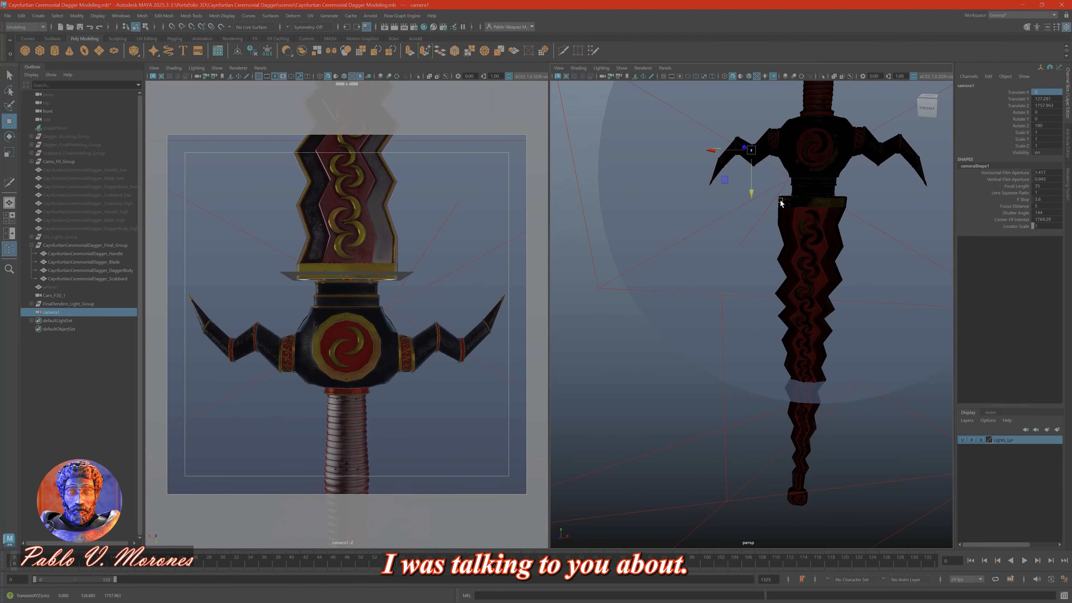
Reposition and roll camera1 so the dagger's guard and handle cross the square frame diagonally.
{"action": "scroll", "coordinate": [780, 203], "scroll_direction": "down", "scroll_amount": 4}
{"action": "left_click_drag", "start_coordinate": [752, 312], "coordinate": [752, 335]}
{"action": "left_click_drag", "start_coordinate": [760, 385], "coordinate": [766, 346]}
{"action": "type", "text": "0"}
{"action": "key", "text": "Return"}
{"action": "left_click_drag", "start_coordinate": [752, 269], "coordinate": [742, 229]}
{"action": "key", "text": "e"}
{"action": "scroll", "coordinate": [394, 311], "scroll_direction": "down", "scroll_amount": 5}
{"action": "left_click_drag", "start_coordinate": [394, 311], "coordinate": [414, 298], "text": "alt"}
{"action": "middle_click_drag", "start_coordinate": [405, 298], "coordinate": [356, 338], "text": "alt"}
{"action": "scroll", "coordinate": [355, 338], "scroll_direction": "up", "scroll_amount": 4}
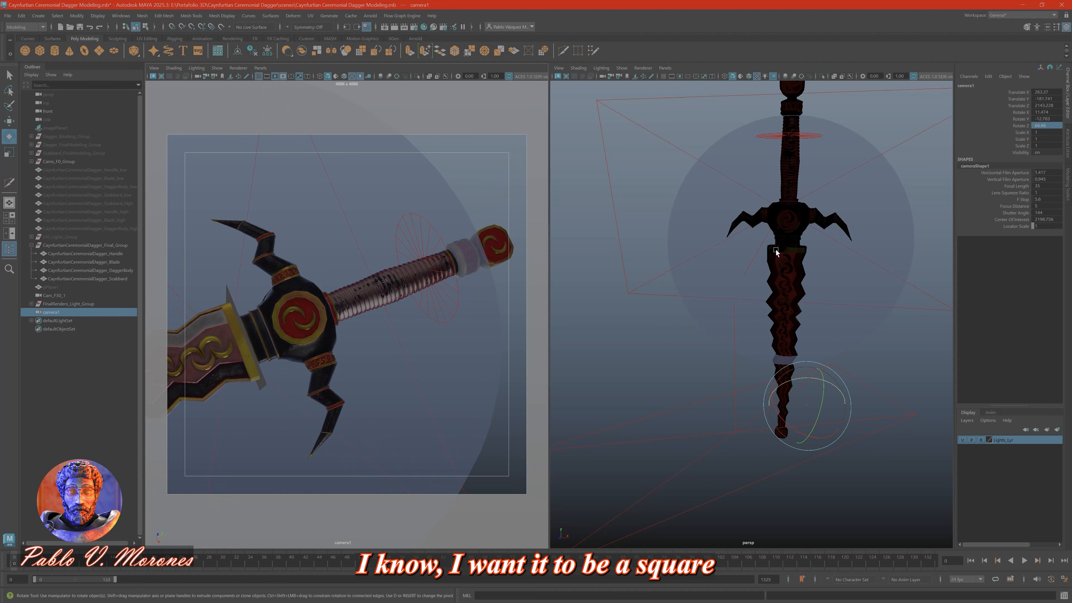
Set camera1's rotation to 0 in X, 0 in Y and 45 degrees in Z.
{"action": "scroll", "coordinate": [777, 251], "scroll_direction": "up", "scroll_amount": 4}
{"action": "left_click", "coordinate": [1057, 125]}
{"action": "type", "text": "45"}
{"action": "key", "text": "Return"}
{"action": "left_click", "coordinate": [1057, 113]}
{"action": "type", "text": "0"}
{"action": "key", "text": "Return"}
{"action": "middle_click_drag", "start_coordinate": [380, 270], "coordinate": [425, 393], "text": "alt"}
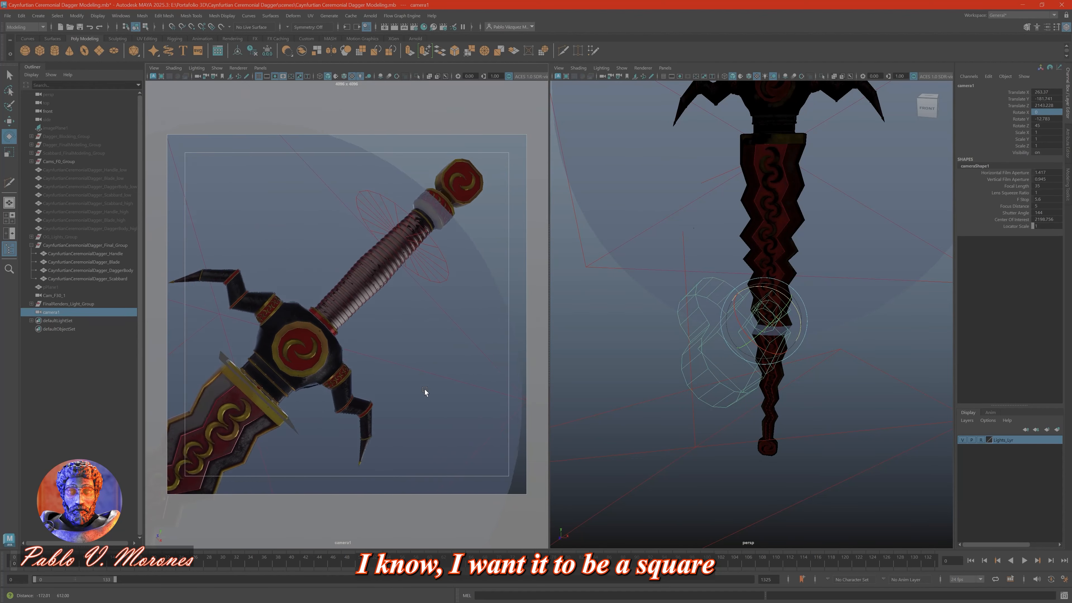
{"action": "left_click", "coordinate": [1056, 119]}
{"action": "type", "text": "0"}
{"action": "key", "text": "Return"}
Tilt and reframe camera1 for an angled close shot spanning the pommel, guard and scabbard mouth.
{"action": "middle_click_drag", "start_coordinate": [298, 301], "coordinate": [264, 317], "text": "alt"}
{"action": "left_click_drag", "start_coordinate": [264, 316], "coordinate": [383, 234], "text": "alt"}
{"action": "scroll", "coordinate": [433, 230], "scroll_direction": "up", "scroll_amount": 1}
{"action": "middle_click_drag", "start_coordinate": [384, 234], "coordinate": [385, 238], "text": "alt"}
{"action": "right_click_drag", "start_coordinate": [385, 238], "coordinate": [376, 236], "text": "alt"}
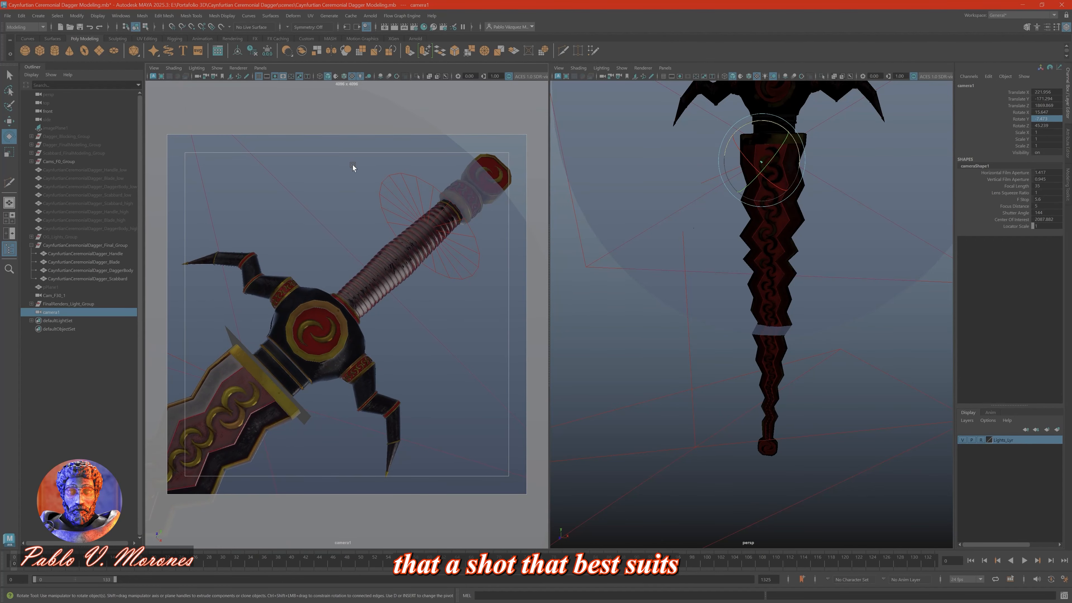
Rename and hide the FinalRenders light group, and rename camera1 as Cam_FS_Thumbnail_Sq.
{"action": "double_click", "coordinate": [117, 302]}
{"action": "type", "text": "F"}
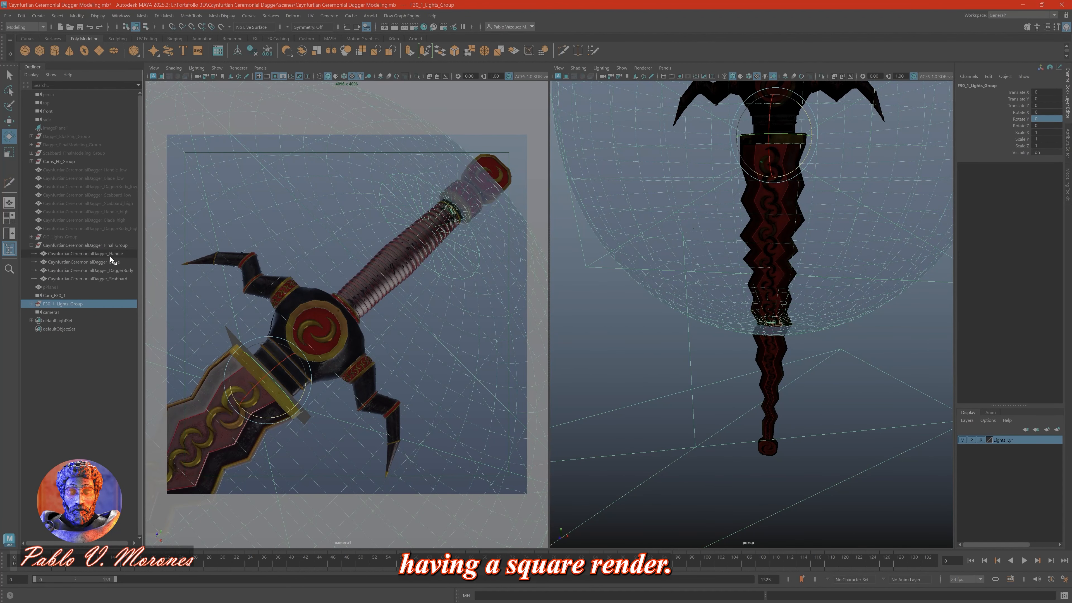
{"action": "key", "text": "ctrl+h"}
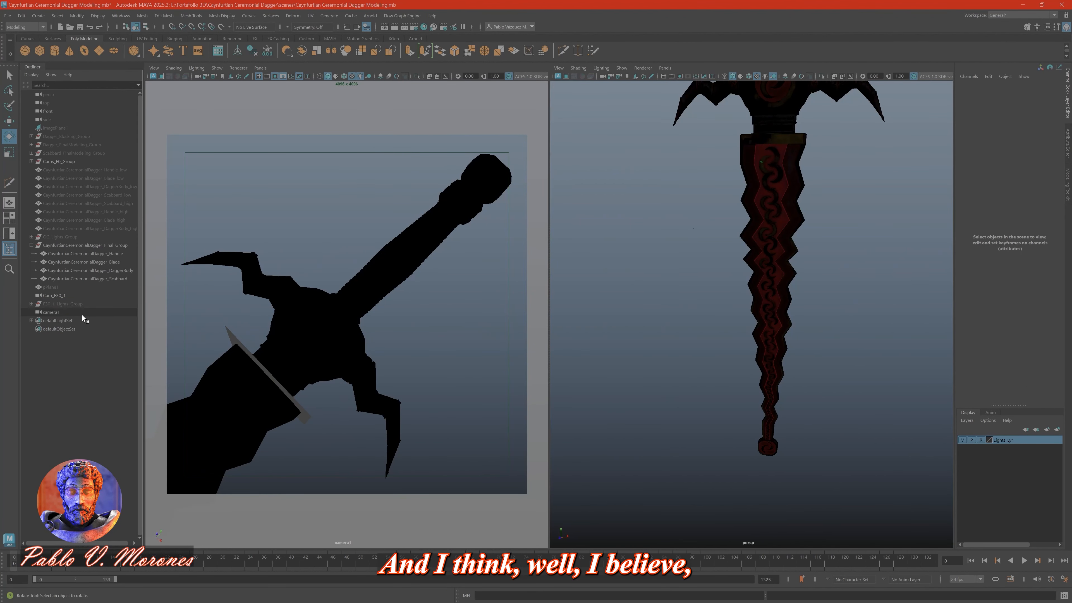
{"action": "double_click", "coordinate": [83, 315]}
{"action": "type", "text": "Cam_F0_Thumbnail_Sq"}
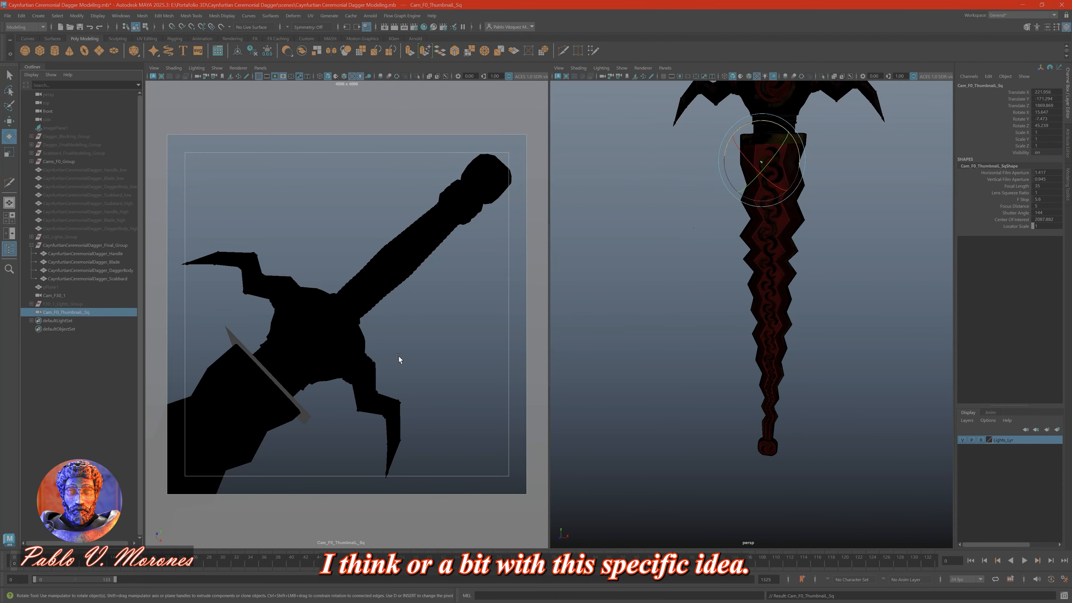
Create an Arnold area light, enlarge it and place it behind the dagger, rotated 180 degrees in Y.
{"action": "left_click", "coordinate": [370, 15]}
{"action": "mouse_move", "coordinate": [395, 69]}
{"action": "left_click", "coordinate": [468, 68]}
{"action": "key", "text": "f"}
{"action": "key", "text": "r"}
{"action": "key", "text": "e"}
{"action": "left_click_drag", "start_coordinate": [751, 313], "coordinate": [754, 338]}
{"action": "left_click_drag", "start_coordinate": [790, 306], "coordinate": [875, 288]}
{"action": "left_click_drag", "start_coordinate": [857, 295], "coordinate": [780, 271], "text": "alt"}
{"action": "key", "text": "r"}
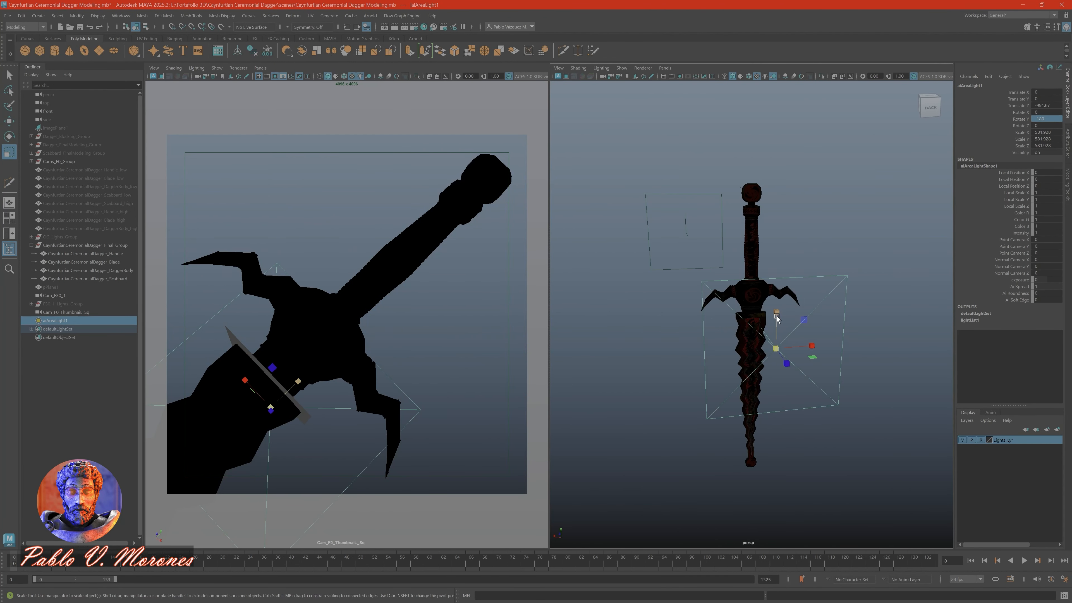
{"action": "left_click_drag", "start_coordinate": [778, 312], "coordinate": [777, 224]}
{"action": "scroll", "coordinate": [777, 254], "scroll_direction": "down", "scroll_amount": 3}
{"action": "left_click_drag", "start_coordinate": [776, 278], "coordinate": [697, 285], "text": "alt"}
Set the rear area light's intensity to 10000 and its exposure to 8.
{"action": "key", "text": "ctrl+a"}
{"action": "type", "text": "10"}
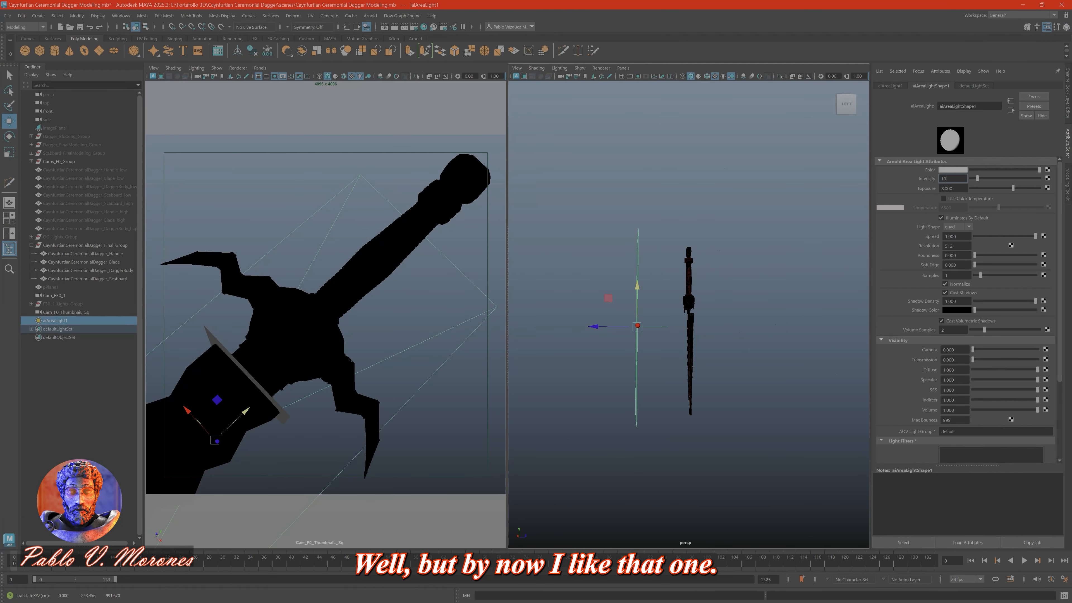
{"action": "type", "text": "000"}
{"action": "key", "text": "Return"}
Open the Arnold RenderView and start rendering the dagger through the thumbnail camera.
{"action": "left_click", "coordinate": [370, 16]}
{"action": "left_click", "coordinate": [390, 27]}
{"action": "left_click", "coordinate": [430, 201]}
{"action": "left_click", "coordinate": [425, 256]}
{"action": "left_click_drag", "start_coordinate": [857, 290], "coordinate": [631, 290]}
{"action": "left_click_drag", "start_coordinate": [557, 178], "coordinate": [413, 161]}
{"action": "left_click_drag", "start_coordinate": [633, 268], "coordinate": [670, 257], "text": "alt"}
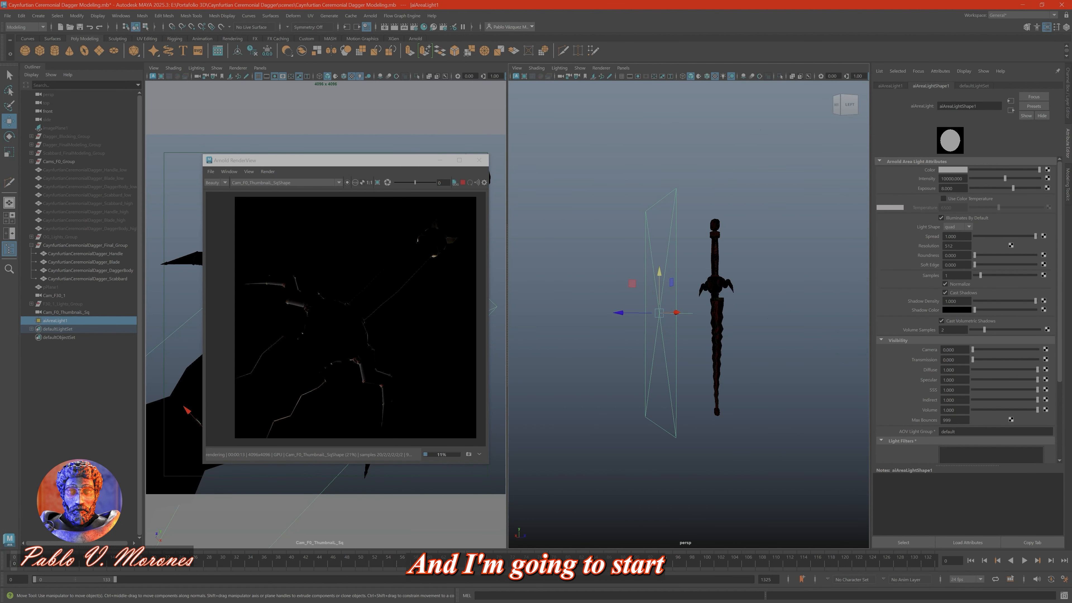
Create a second Arnold area light and move it out from the dagger.
{"action": "left_click", "coordinate": [372, 16]}
{"action": "left_click", "coordinate": [469, 77]}
{"action": "left_click_drag", "start_coordinate": [753, 344], "coordinate": [676, 371], "text": "alt"}
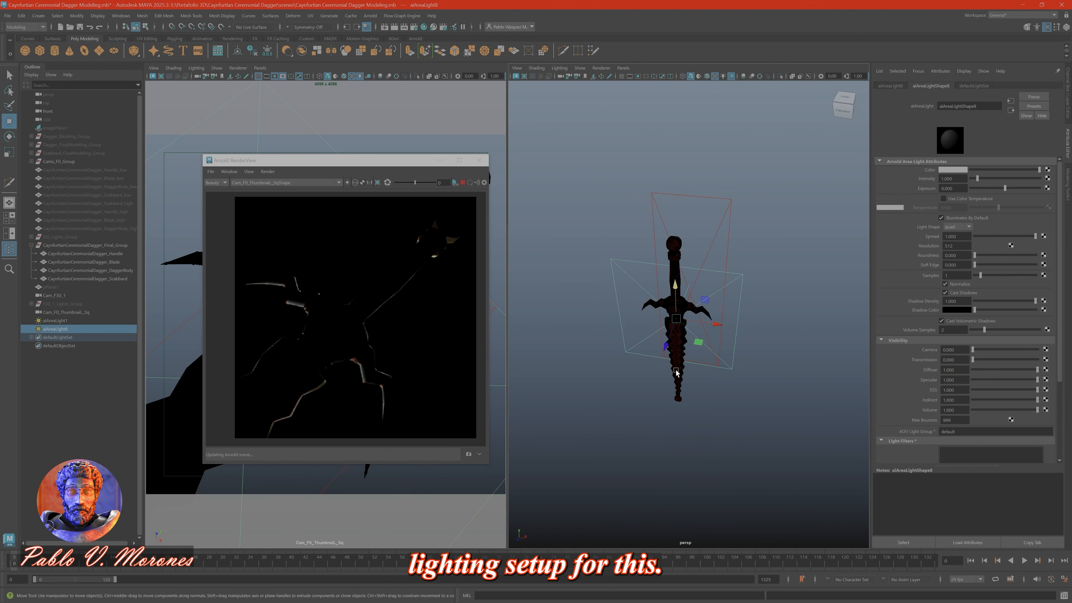
{"action": "left_click", "coordinate": [718, 324]}
{"action": "left_click_drag", "start_coordinate": [799, 359], "coordinate": [679, 371], "text": "alt"}
{"action": "left_click_drag", "start_coordinate": [652, 350], "coordinate": [616, 483]}
Set the second area light's Rotate Y to 90 and tilt it to aim at the dagger.
{"action": "left_click", "coordinate": [1067, 93]}
{"action": "left_click", "coordinate": [1046, 119]}
{"action": "type", "text": "90"}
{"action": "key", "text": "Return"}
{"action": "left_click_drag", "start_coordinate": [726, 329], "coordinate": [770, 330], "text": "alt"}
{"action": "key", "text": "e"}
{"action": "mouse_move", "coordinate": [793, 271]}
{"action": "left_mouse_down", "text": "alt"}
{"action": "mouse_move", "coordinate": [743, 337]}
{"action": "mouse_move", "coordinate": [780, 265]}
{"action": "left_mouse_up", "text": "alt"}
{"action": "left_click", "coordinate": [1047, 119]}
{"action": "type", "text": "90"}
{"action": "key", "text": "Return"}
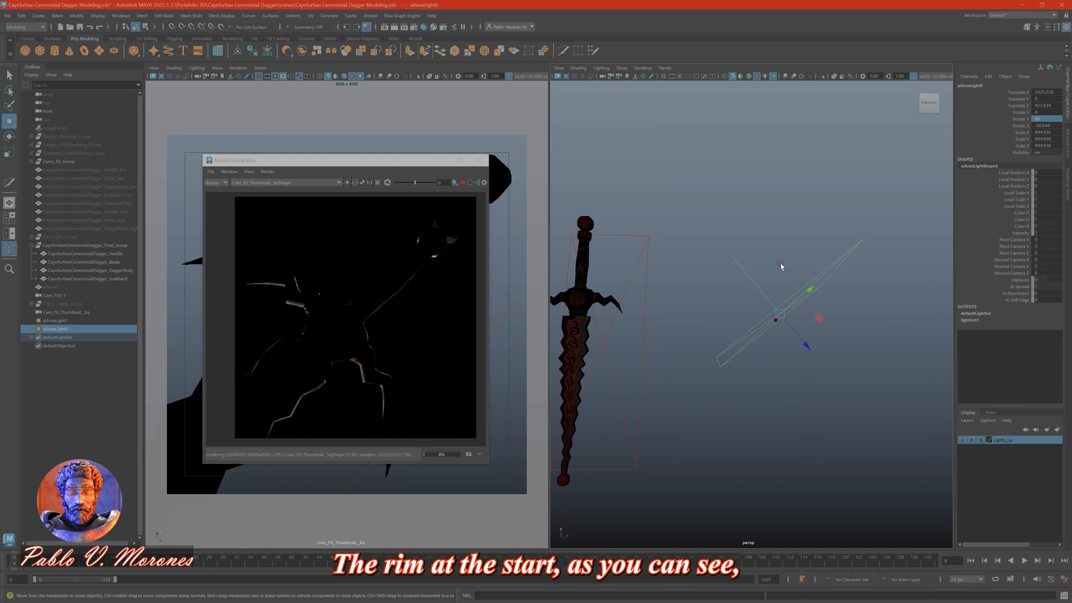
{"action": "key", "text": "e"}
{"action": "left_click_drag", "start_coordinate": [775, 386], "coordinate": [766, 377]}
Change the second area light's shape to disk and enable its color temperature at 15000.
{"action": "left_click", "coordinate": [1069, 137]}
{"action": "left_click", "coordinate": [958, 226]}
{"action": "left_click", "coordinate": [954, 245]}
{"action": "double_click", "coordinate": [948, 188]}
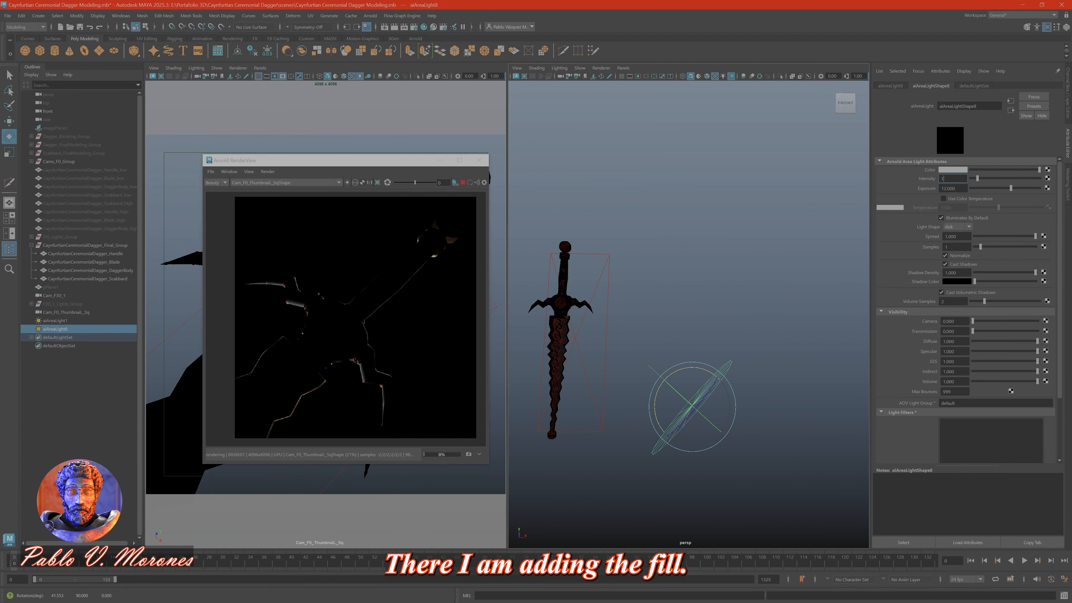
{"action": "left_click_drag", "start_coordinate": [1011, 188], "coordinate": [1071, 229]}
{"action": "key", "text": "ctrl+z"}
{"action": "left_click", "coordinate": [943, 198]}
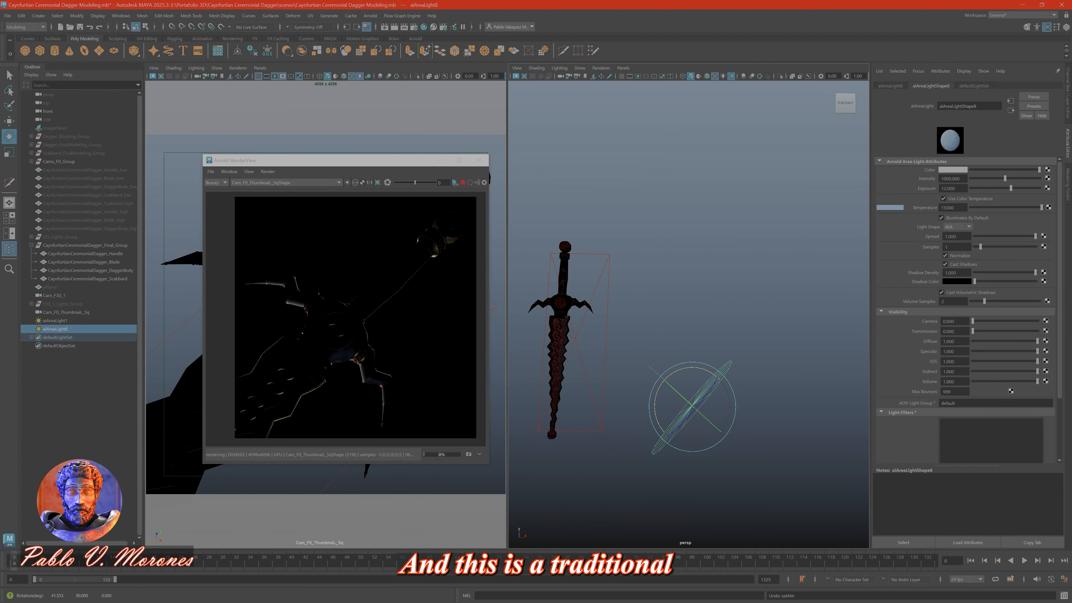
Set the disk light's intensity to 100000 and its exposure to 10.
{"action": "type", "text": "0"}
{"action": "key", "text": "Return"}
{"action": "type", "text": "0"}
{"action": "key", "text": "Return"}
{"action": "double_click", "coordinate": [948, 189]}
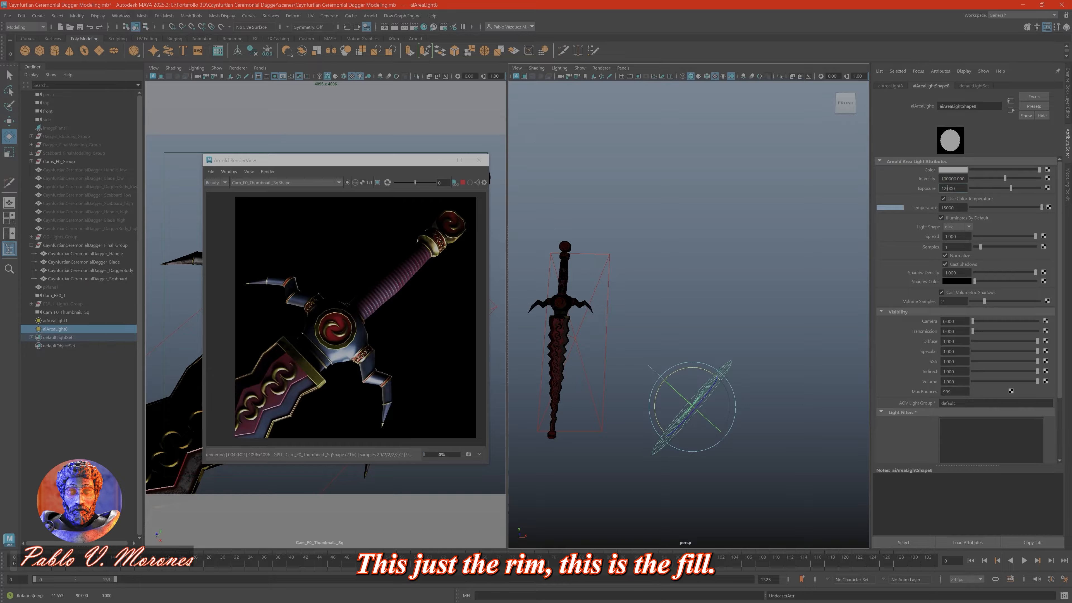
{"action": "type", "text": "8000"}
{"action": "key", "text": "Return"}
{"action": "type", "text": "80"}
{"action": "key", "text": "Return"}
{"action": "type", "text": "8"}
{"action": "key", "text": "Return"}
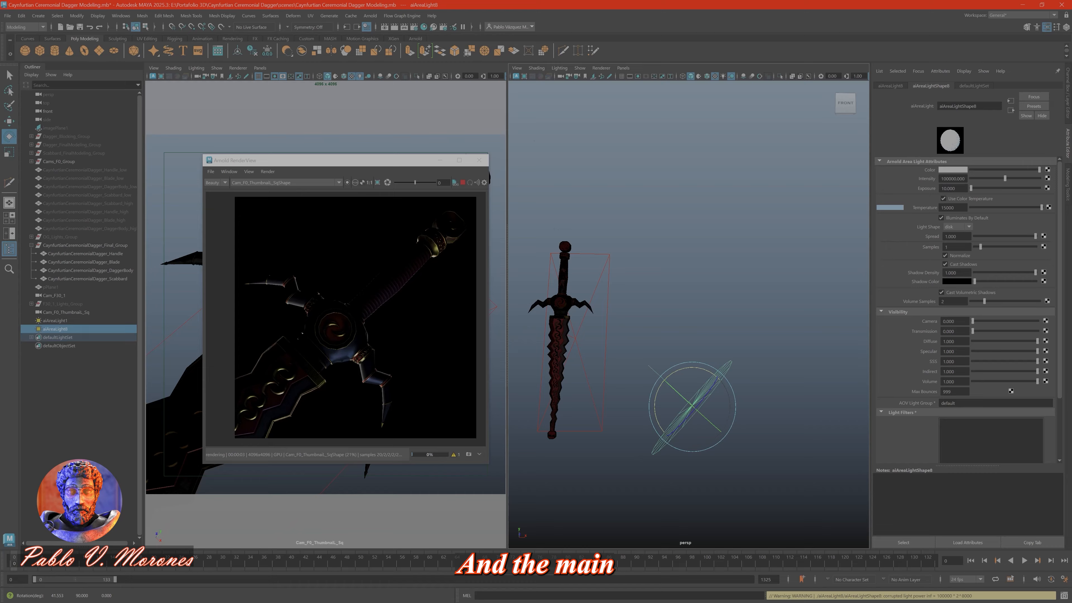
Move the disk light below the dagger and rotate it to aim upward at it.
{"action": "left_click_drag", "start_coordinate": [777, 296], "coordinate": [751, 350], "text": "alt"}
{"action": "left_click_drag", "start_coordinate": [672, 435], "coordinate": [654, 427]}
{"action": "left_click_drag", "start_coordinate": [667, 405], "coordinate": [692, 426], "text": "alt"}
{"action": "key", "text": "w"}
{"action": "mouse_move", "coordinate": [689, 398]}
{"action": "left_mouse_down"}
{"action": "mouse_move", "coordinate": [695, 387]}
{"action": "mouse_move", "coordinate": [682, 410]}
{"action": "left_mouse_up"}
{"action": "key", "text": "e"}
{"action": "left_click_drag", "start_coordinate": [648, 403], "coordinate": [694, 378]}
Create a third Arnold area light, scale it up and turn it toward the dagger.
{"action": "left_click", "coordinate": [370, 15]}
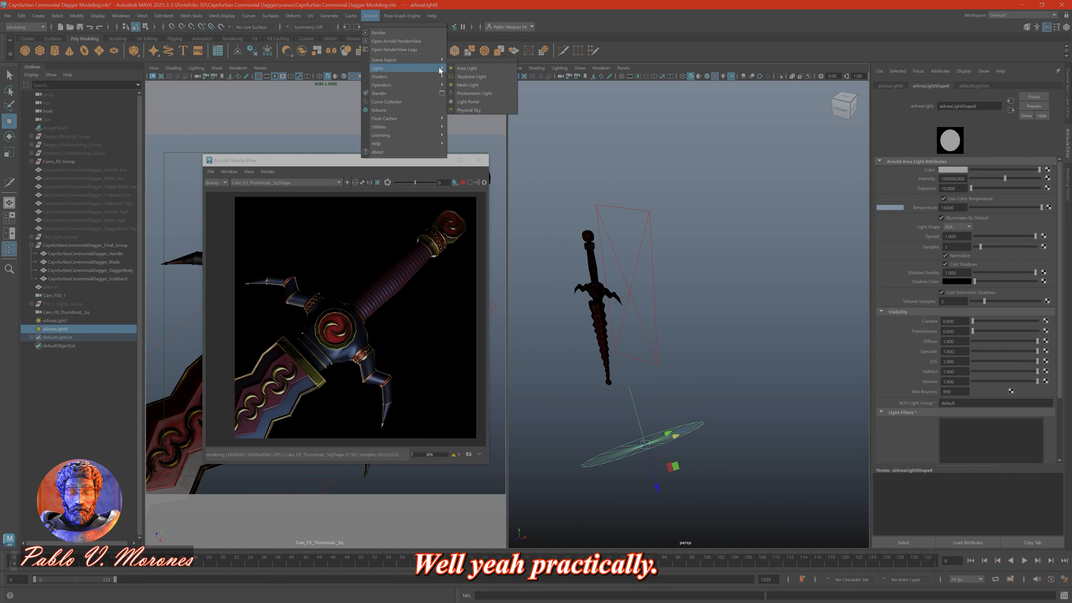
{"action": "left_click", "coordinate": [471, 68]}
{"action": "key", "text": "r"}
{"action": "left_click_drag", "start_coordinate": [649, 307], "coordinate": [777, 330]}
{"action": "key", "text": "e"}
{"action": "left_click_drag", "start_coordinate": [720, 331], "coordinate": [692, 367]}
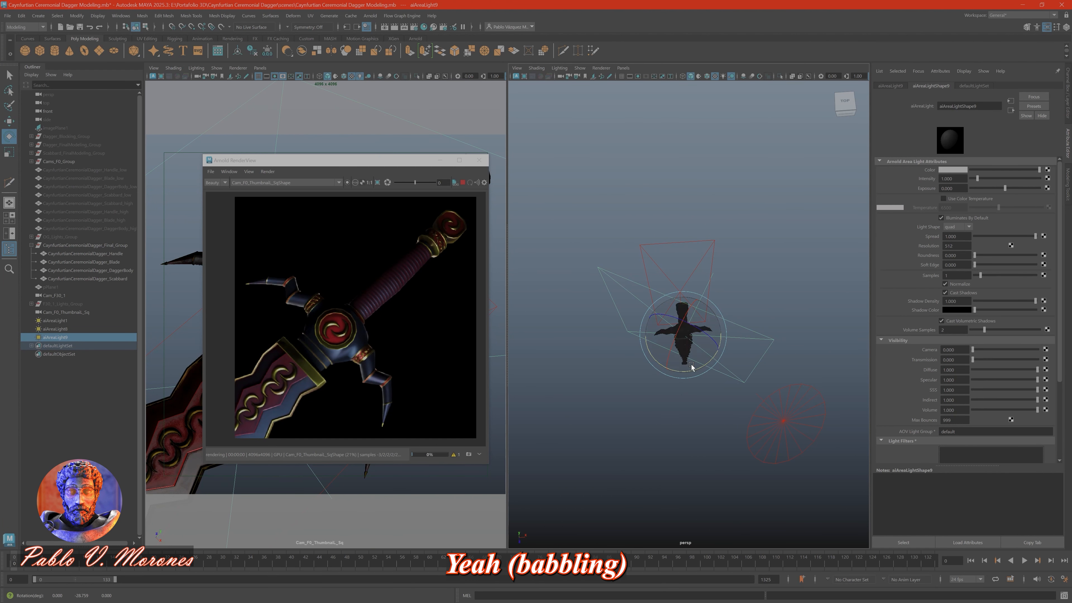
Move the third area light away in front of the dagger and re-aim it at the weapon.
{"action": "left_click_drag", "start_coordinate": [620, 421], "coordinate": [605, 314], "text": "alt"}
{"action": "key", "text": "w"}
{"action": "left_click_drag", "start_coordinate": [692, 294], "coordinate": [706, 347], "text": "alt"}
{"action": "key", "text": "e"}
{"action": "left_click_drag", "start_coordinate": [701, 453], "coordinate": [722, 452]}
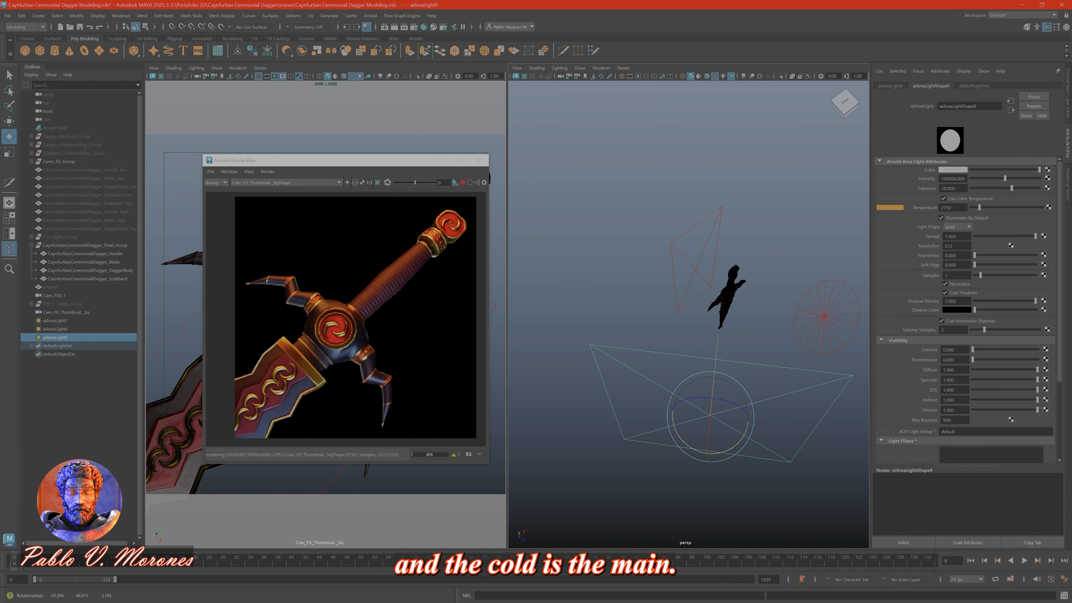
{"action": "left_click_drag", "start_coordinate": [727, 419], "coordinate": [750, 448], "text": "alt"}
{"action": "key", "text": "w"}
{"action": "left_click_drag", "start_coordinate": [764, 442], "coordinate": [742, 474]}
Set the third area light's Rotate Y to -45.
{"action": "left_click", "coordinate": [1067, 93]}
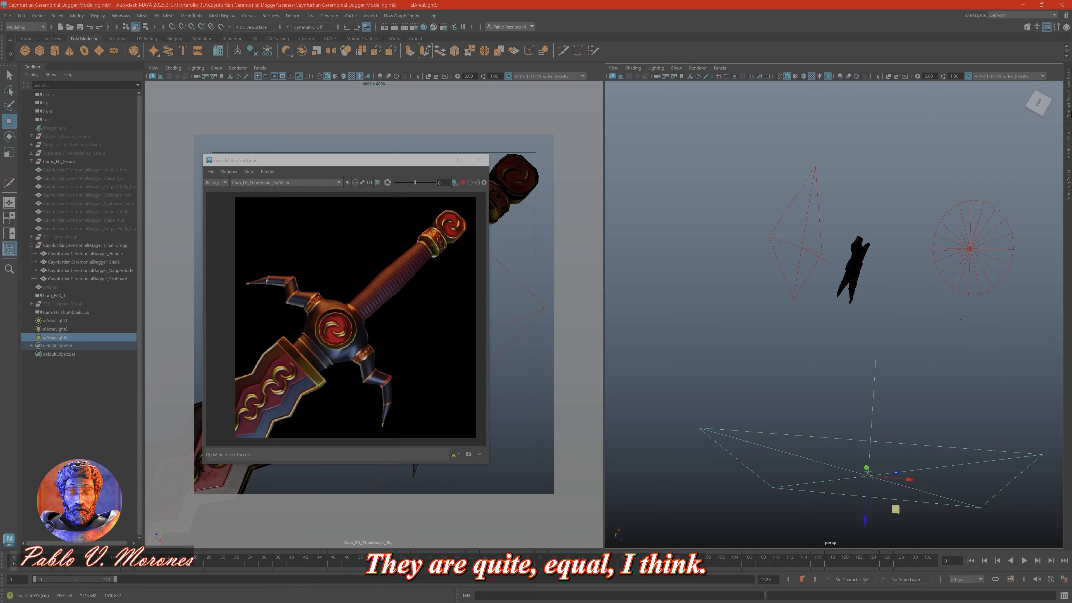
{"action": "left_click", "coordinate": [1047, 119]}
{"action": "type", "text": "-45"}
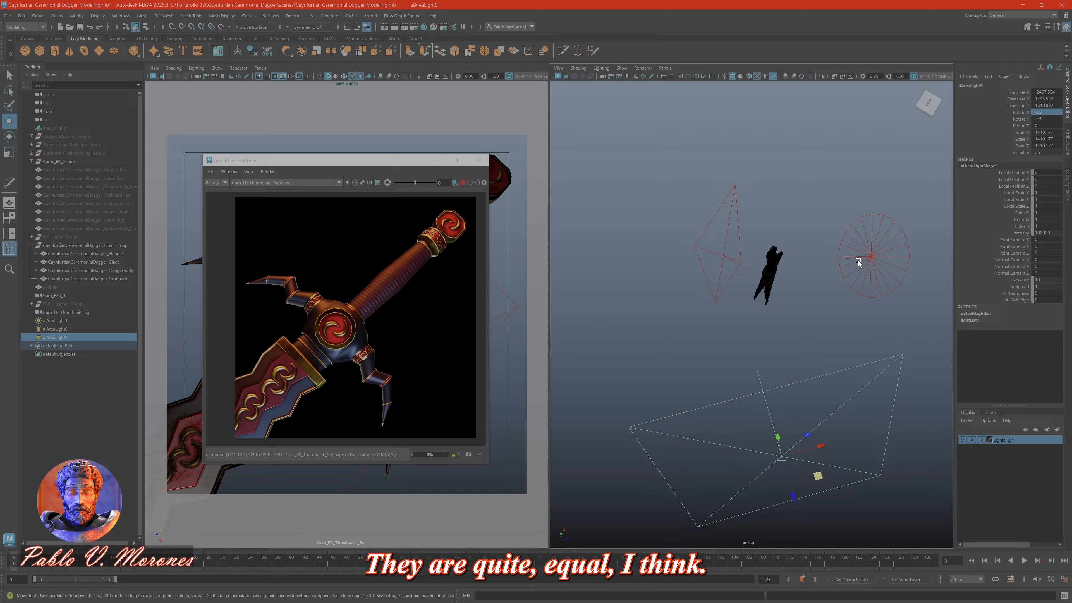
{"action": "left_click_drag", "start_coordinate": [858, 261], "coordinate": [776, 314], "text": "alt"}
Set the third area light's color temperature to 3000.
{"action": "left_click", "coordinate": [1067, 142]}
{"action": "double_click", "coordinate": [952, 207]}
{"action": "type", "text": "3000"}
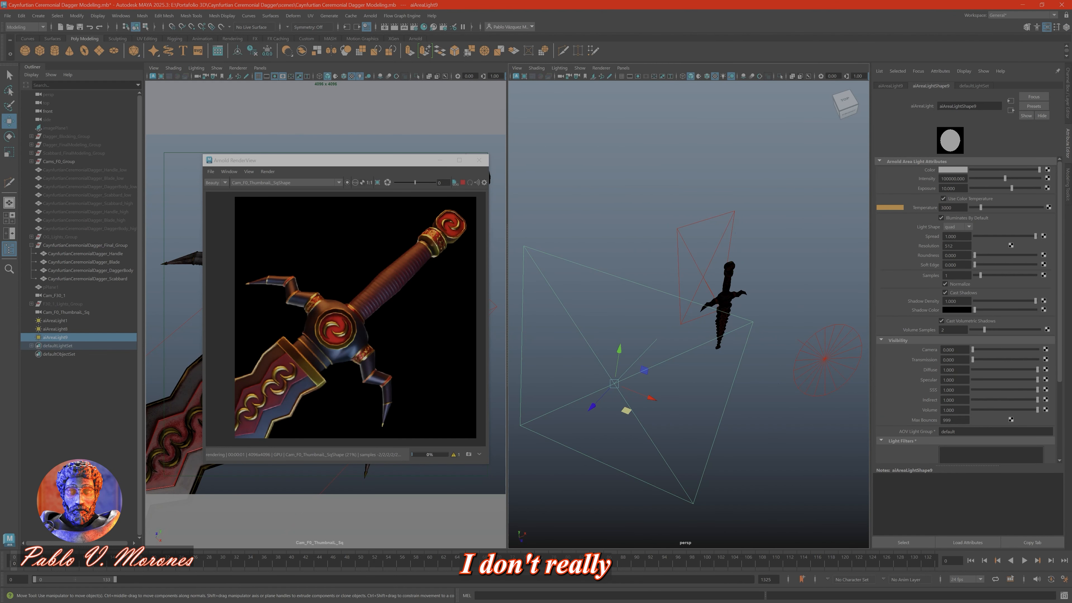
Toggle the area lights' visibility to examine their separate contributions in the render.
{"action": "left_click", "coordinate": [607, 236]}
{"action": "left_click_drag", "start_coordinate": [608, 237], "coordinate": [671, 268], "text": "alt"}
{"action": "left_click", "coordinate": [673, 268]}
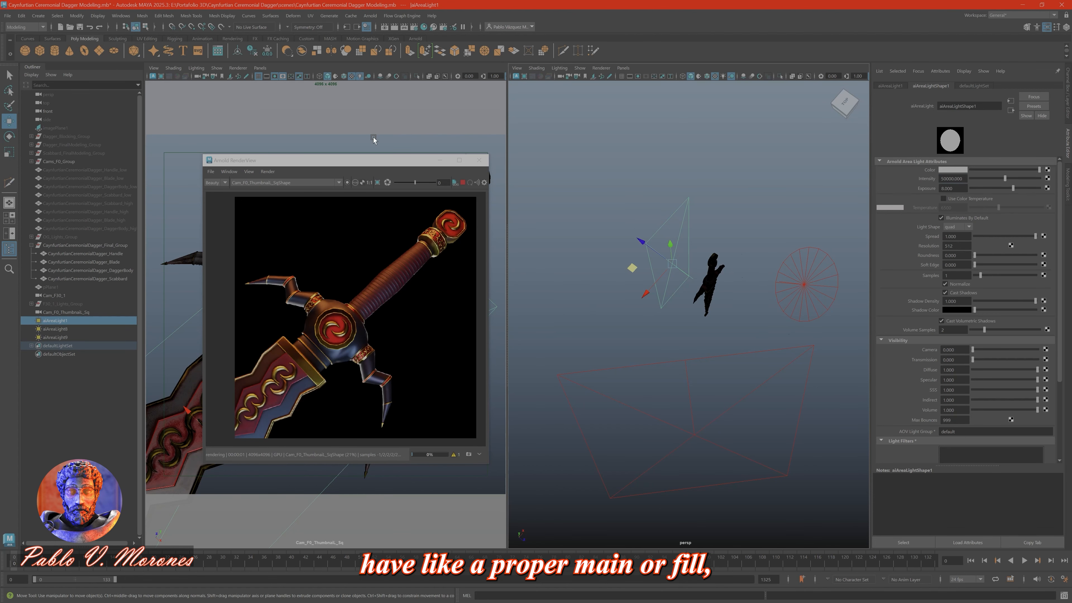
{"action": "left_click", "coordinate": [86, 330]}
{"action": "key", "text": "h"}
{"action": "left_click", "coordinate": [88, 338]}
{"action": "key", "text": "h"}
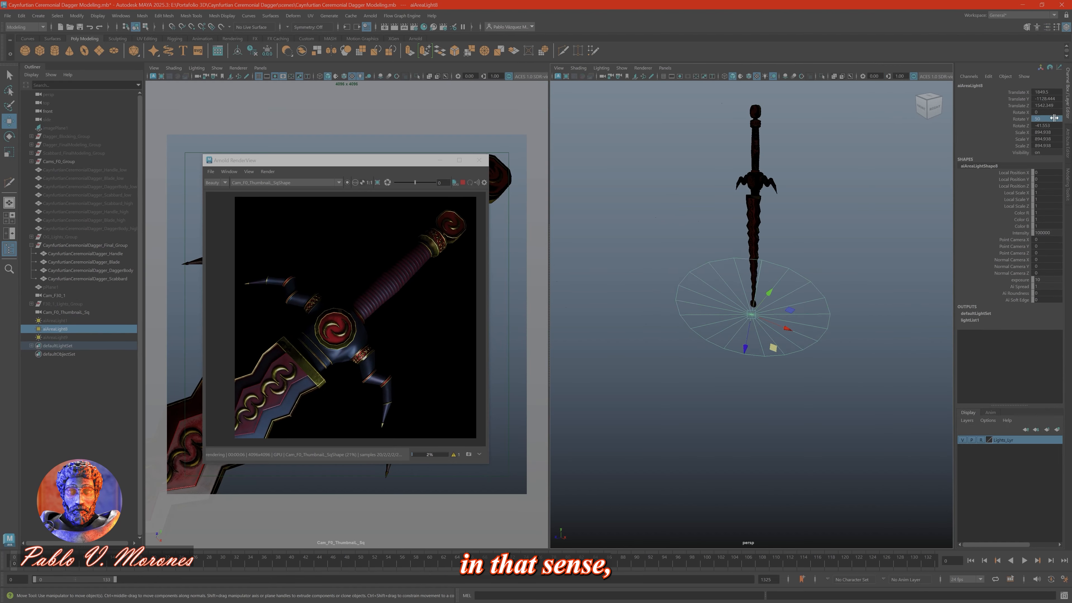
Hide the disk light and show only the warm third area light to check its effect.
{"action": "key", "text": "Return"}
{"action": "left_click_drag", "start_coordinate": [821, 314], "coordinate": [749, 333], "text": "alt"}
{"action": "key", "text": "h"}
{"action": "left_click", "coordinate": [90, 338]}
{"action": "key", "text": "h"}
{"action": "key", "text": "f"}
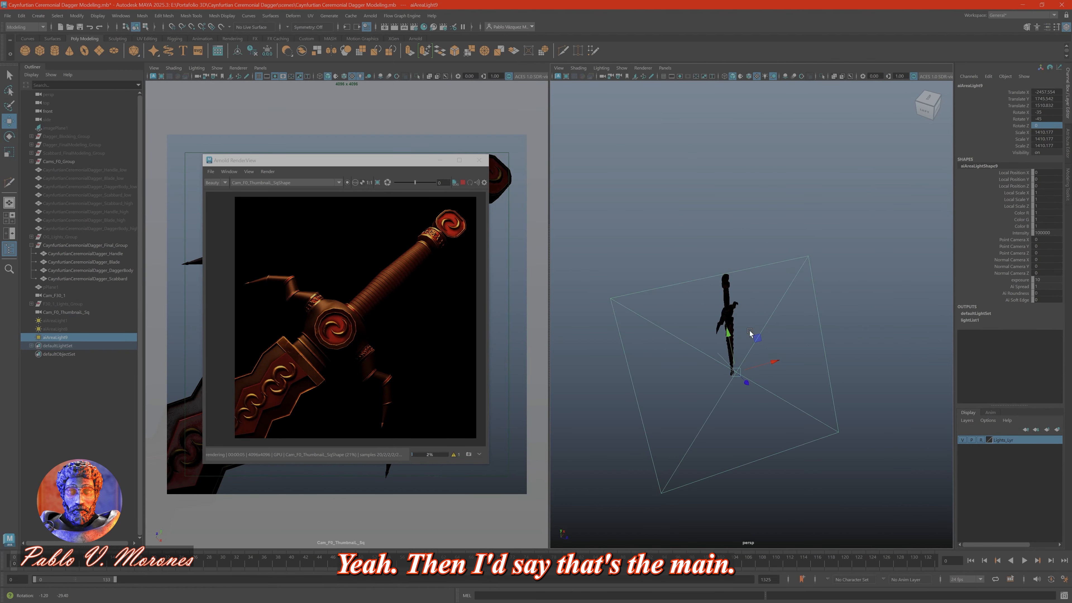
Undo the exposure change on the warm area light and raise its color temperature.
{"action": "key", "text": "ctrl+a"}
{"action": "left_click", "coordinate": [948, 197]}
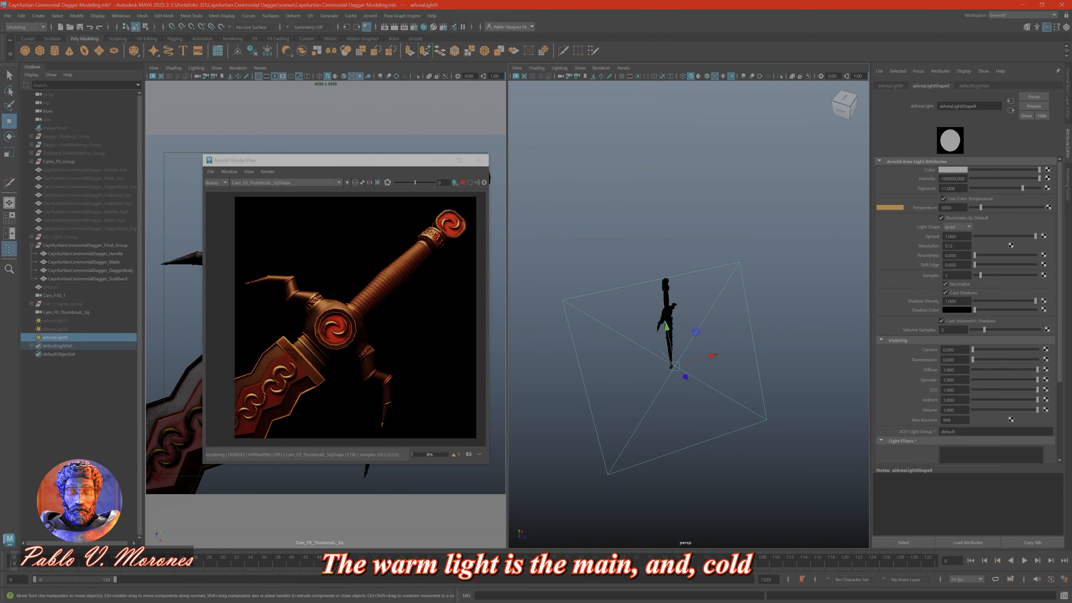
{"action": "key", "text": "ctrl+z"}
{"action": "double_click", "coordinate": [949, 207]}
{"action": "type", "text": "35"}
Unhide the disk light and the rear rim light so all three area lights contribute.
{"action": "left_click", "coordinate": [93, 329]}
{"action": "key", "text": "h"}
{"action": "left_click", "coordinate": [94, 322]}
{"action": "key", "text": "h"}
{"action": "left_click", "coordinate": [791, 259]}
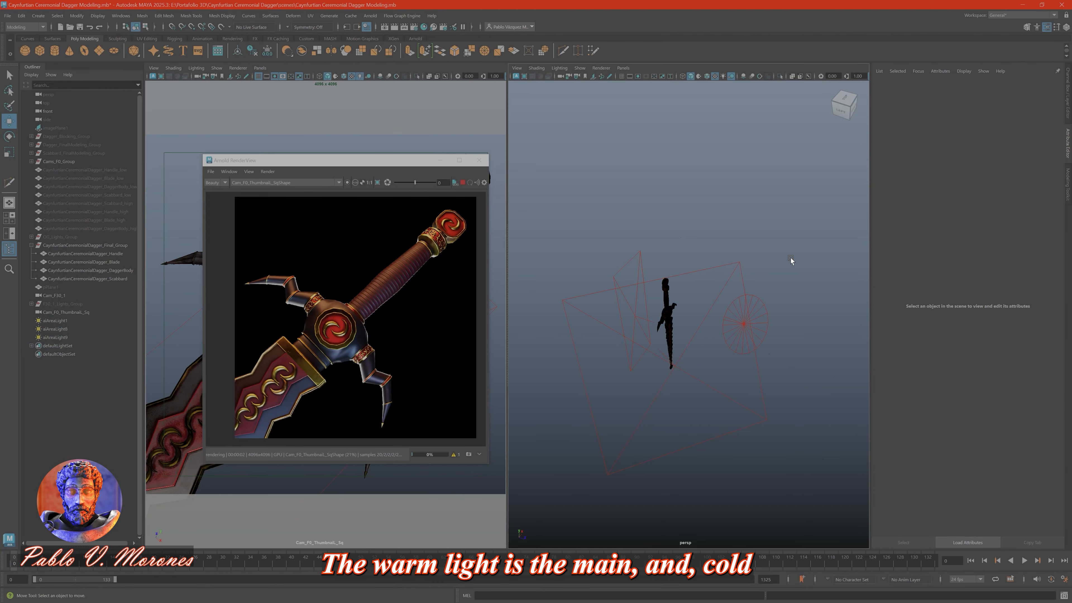
Tint the disk fill light's color to a light blue.
{"action": "left_click", "coordinate": [745, 324]}
{"action": "left_click", "coordinate": [949, 170]}
{"action": "left_click", "coordinate": [953, 169]}
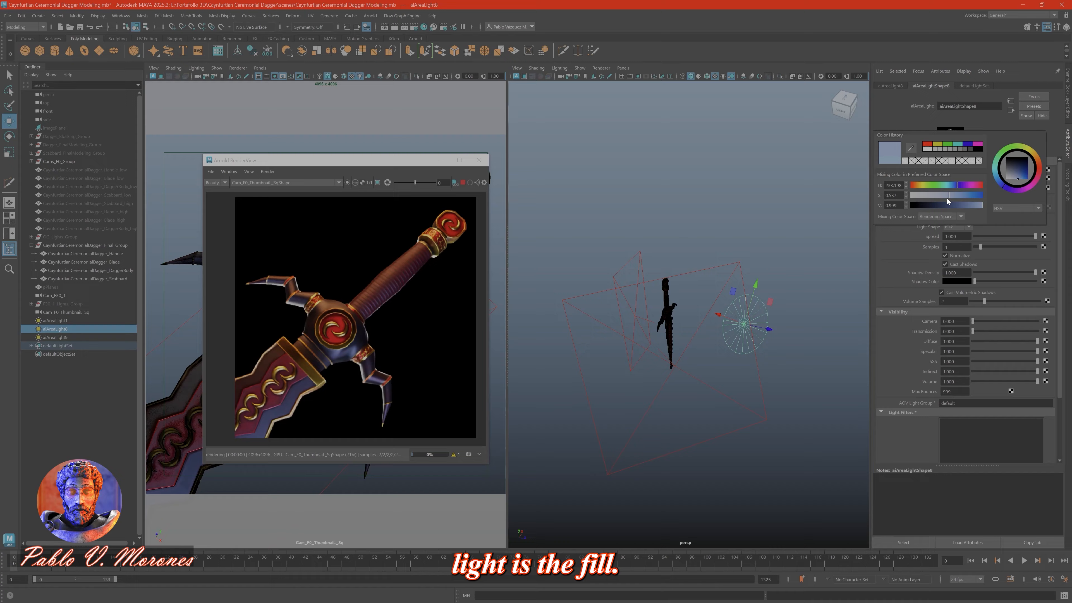
{"action": "left_click", "coordinate": [956, 187]}
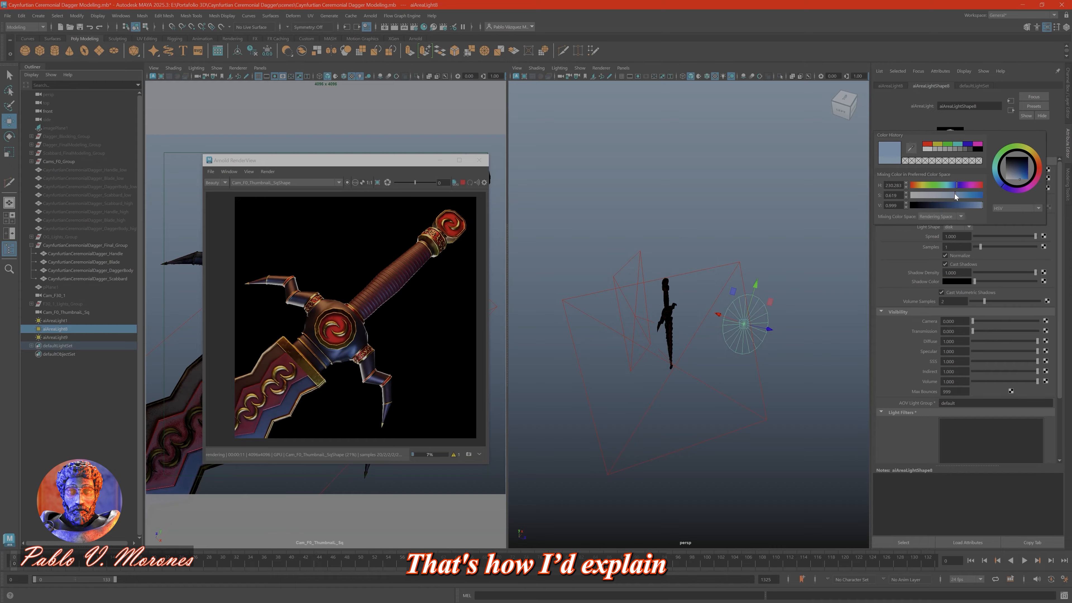
Change the warm area light's light shape and rotate the light slightly.
{"action": "left_click", "coordinate": [55, 321]}
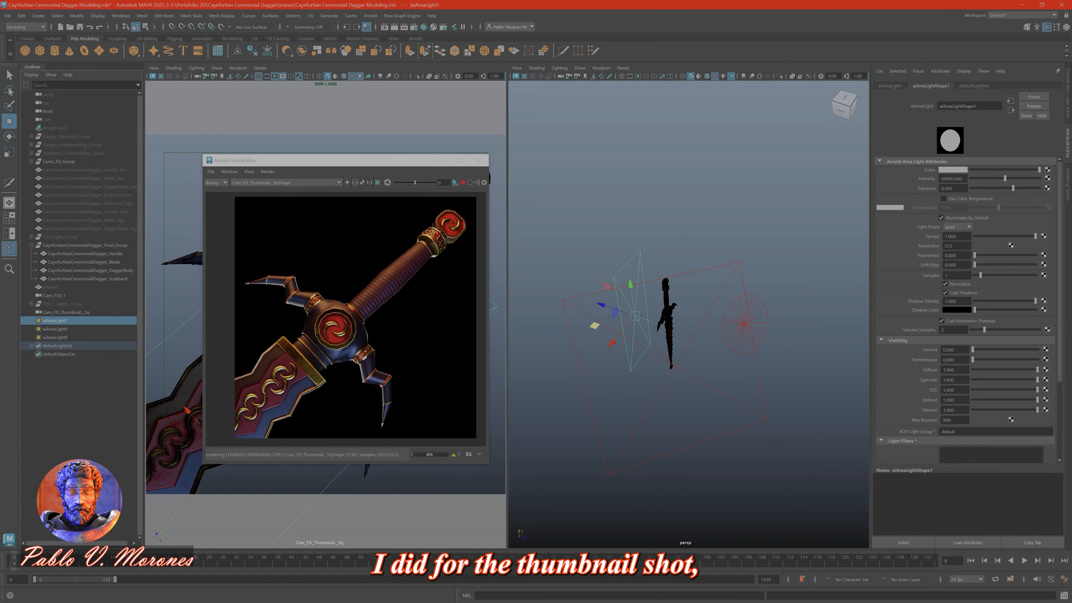
{"action": "left_click", "coordinate": [727, 268]}
{"action": "key", "text": "f"}
{"action": "left_click", "coordinate": [957, 226]}
{"action": "left_click", "coordinate": [952, 251]}
{"action": "left_click_drag", "start_coordinate": [732, 292], "coordinate": [737, 258], "text": "alt"}
{"action": "key", "text": "e"}
{"action": "left_click_drag", "start_coordinate": [713, 291], "coordinate": [701, 263]}
Select the dagger's scabbard, close the Arnold render view and show the scabbard in an orthographic side view.
{"action": "left_click", "coordinate": [83, 262]}
{"action": "key", "text": "f"}
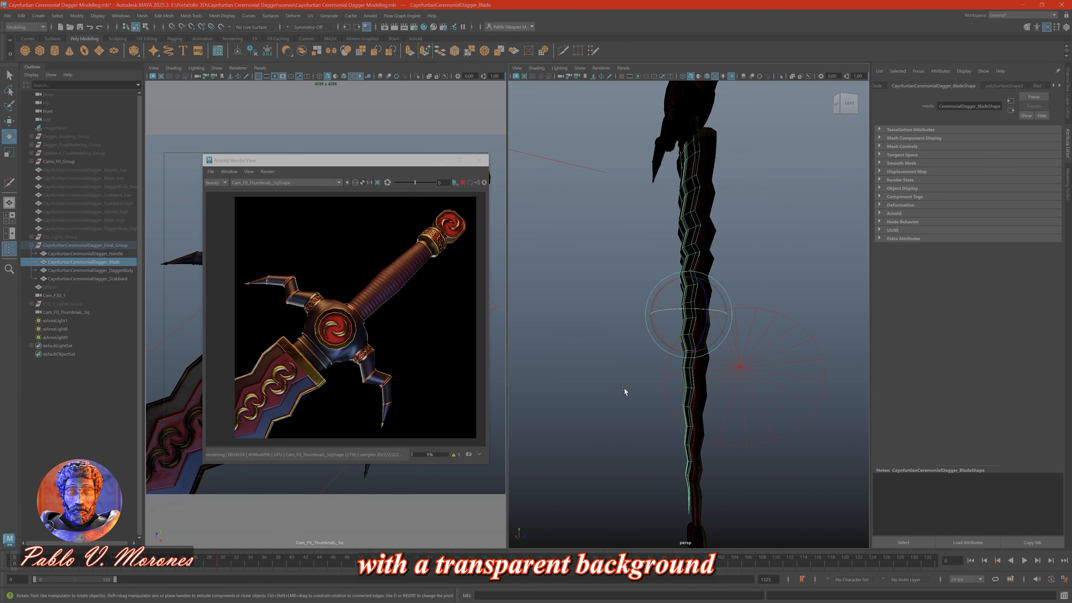
{"action": "left_click_drag", "start_coordinate": [626, 390], "coordinate": [646, 380], "text": "alt"}
{"action": "middle_click_drag", "start_coordinate": [646, 338], "coordinate": [633, 426], "text": "alt"}
{"action": "left_click", "coordinate": [88, 279]}
{"action": "left_click", "coordinate": [479, 160]}
{"action": "left_click", "coordinate": [10, 233]}
{"action": "left_click", "coordinate": [497, 105]}
{"action": "scroll", "coordinate": [333, 275], "scroll_direction": "up", "scroll_amount": 5}
{"action": "key", "text": "w"}
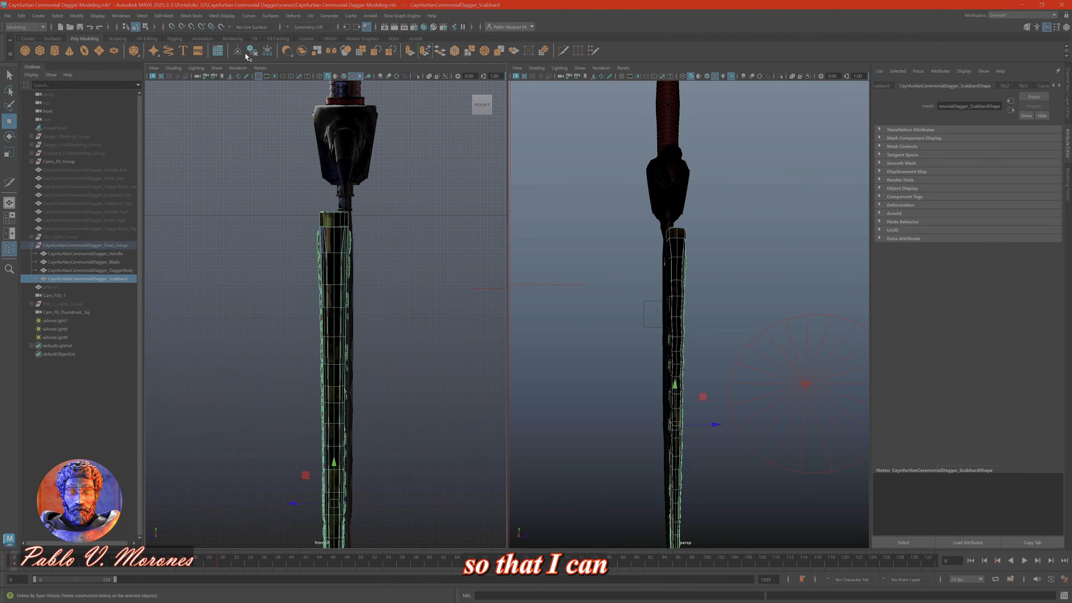
Move the scabbard sideways in the side view until it lines up with the dagger's blade.
{"action": "left_click", "coordinate": [429, 76]}
{"action": "left_click_drag", "start_coordinate": [292, 503], "coordinate": [305, 503]}
{"action": "key", "text": "f"}
{"action": "scroll", "coordinate": [325, 314], "scroll_direction": "up", "scroll_amount": 12}
{"action": "left_click_drag", "start_coordinate": [290, 317], "coordinate": [280, 316]}
{"action": "key", "text": "f"}
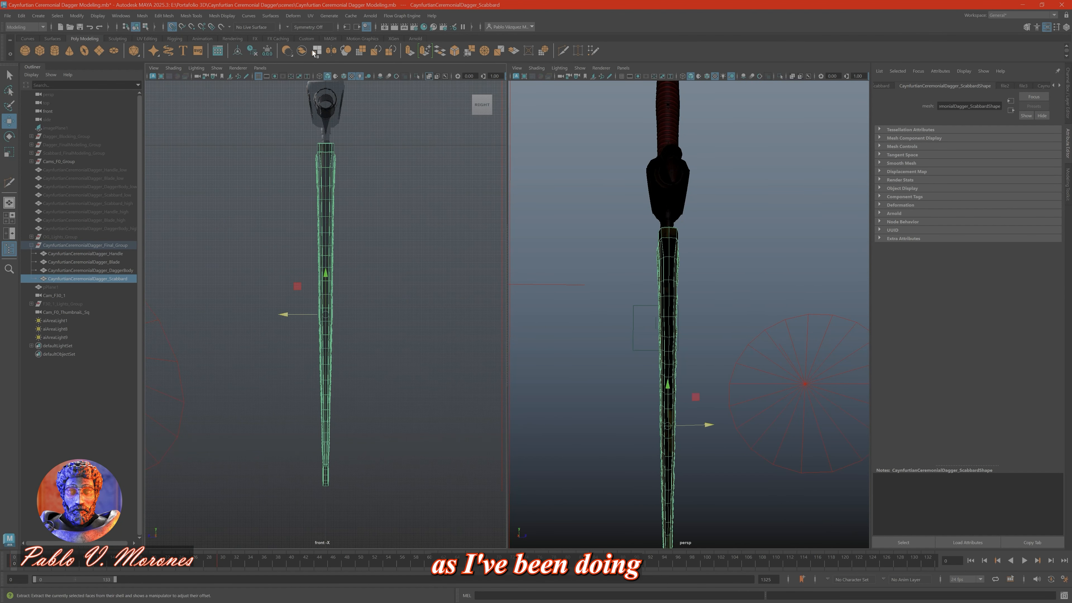
Show the Channel Box, check the dagger from the front, and look through the square thumbnail camera.
{"action": "key", "text": "ctrl+a"}
{"action": "left_click", "coordinate": [498, 104]}
{"action": "left_click", "coordinate": [500, 173]}
{"action": "scroll", "coordinate": [500, 172], "scroll_direction": "down", "scroll_amount": 6}
{"action": "left_click", "coordinate": [429, 76]}
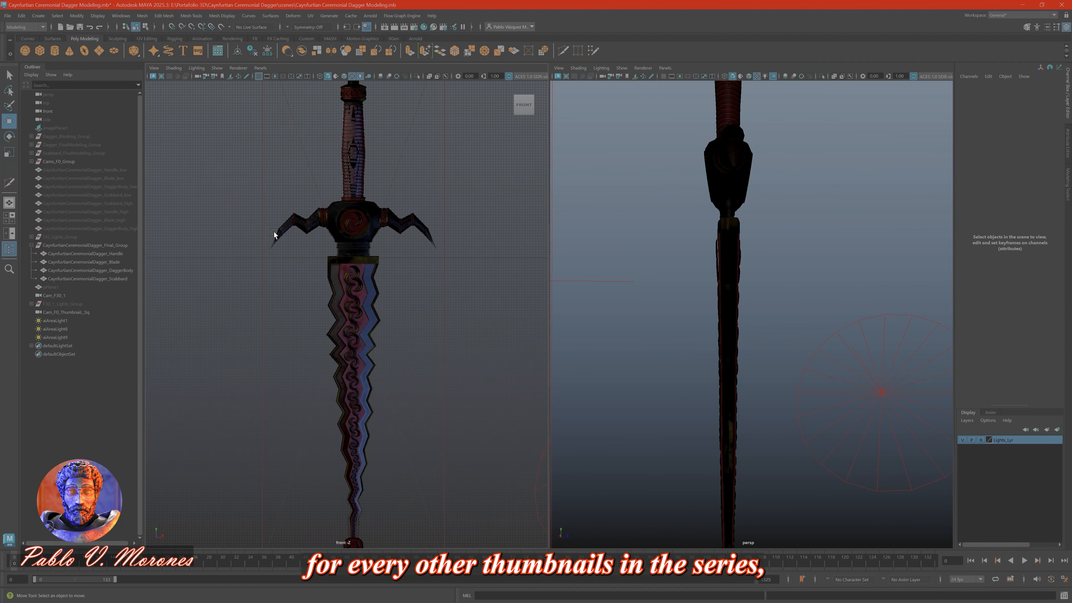
{"action": "left_click", "coordinate": [260, 67]}
{"action": "mouse_move", "coordinate": [274, 78]}
{"action": "left_click", "coordinate": [367, 91]}
{"action": "right_click_drag", "start_coordinate": [272, 286], "coordinate": [279, 286], "text": "alt"}
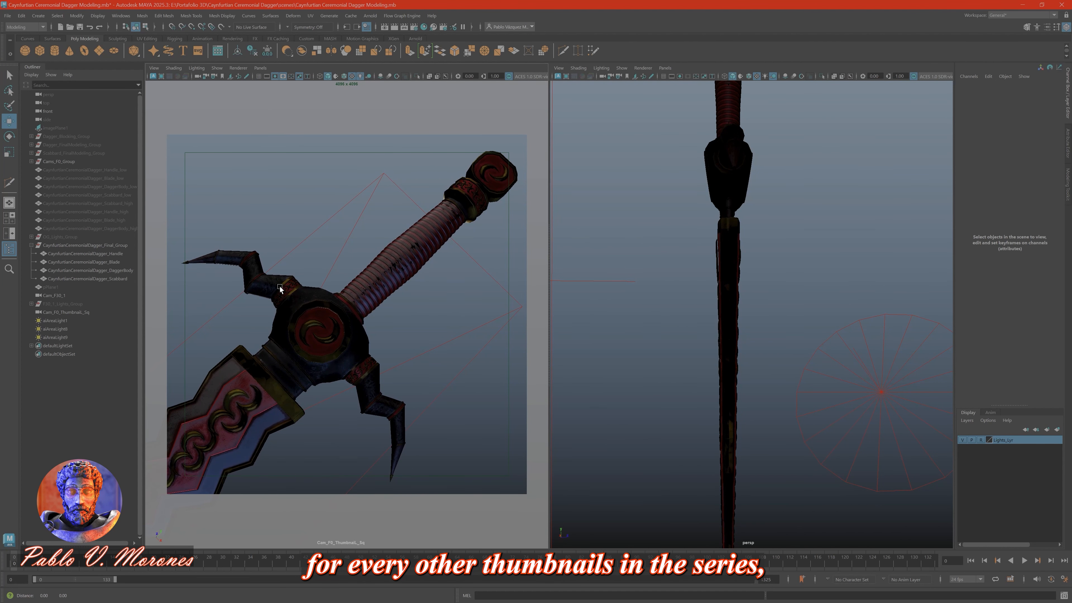
Set the square thumbnail camera's rotation to X 15, Y -8 and Z 45, and its Translate Z to 1884.
{"action": "left_click", "coordinate": [66, 312]}
{"action": "key", "text": "f"}
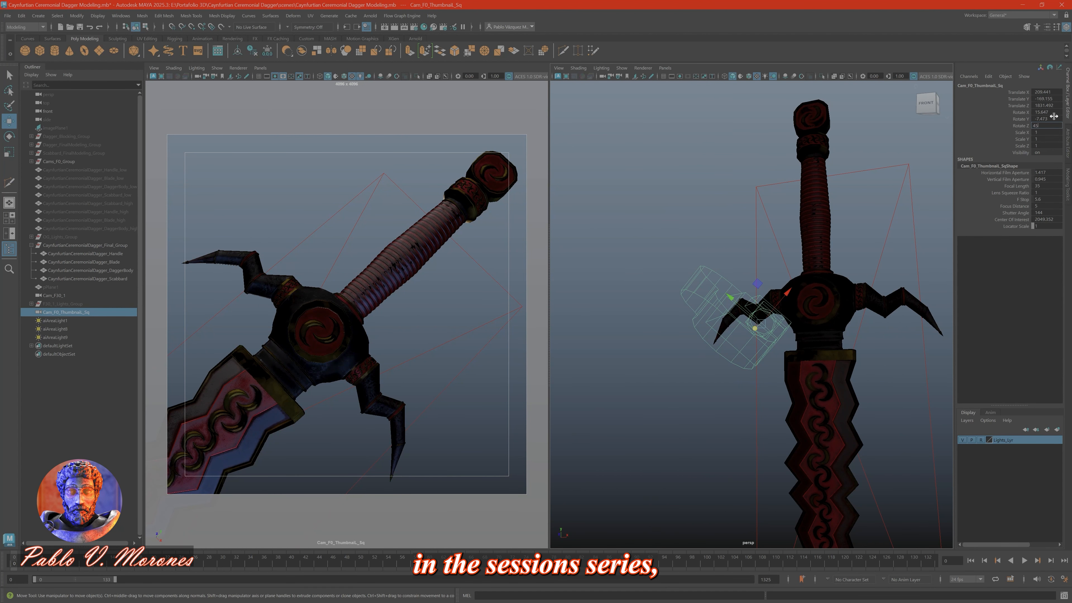
{"action": "key", "text": "Return"}
{"action": "left_click", "coordinate": [1054, 117]}
{"action": "type", "text": "-8"}
{"action": "key", "text": "Return"}
{"action": "type", "text": "5"}
{"action": "key", "text": "Return"}
{"action": "left_click", "coordinate": [1051, 106]}
{"action": "type", "text": "1884"}
{"action": "key", "text": "Return"}
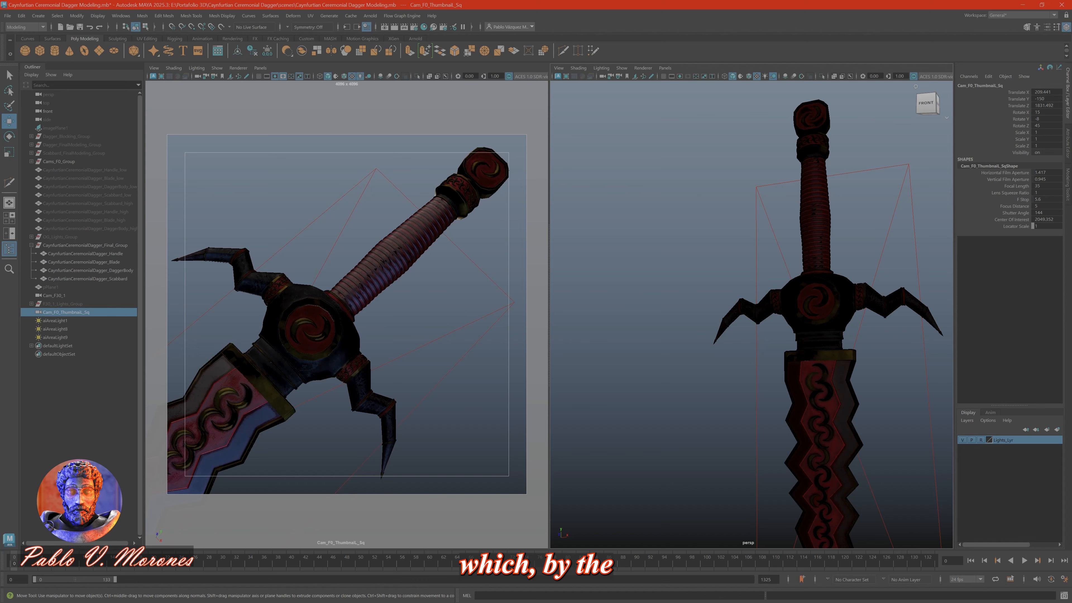
Undo the last translation changes on the square thumbnail camera, deselect it and open the Arnold render view.
{"action": "key", "text": "ctrl+z"}
{"action": "key", "text": "ctrl+z"}
{"action": "key", "text": "ctrl+z"}
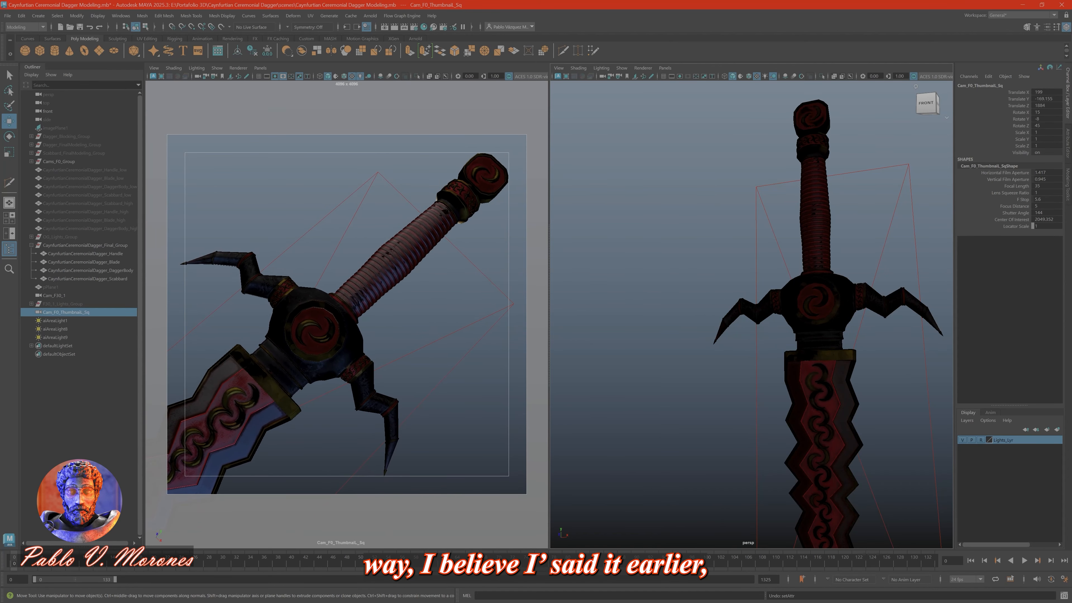
{"action": "key", "text": "ctrl+z"}
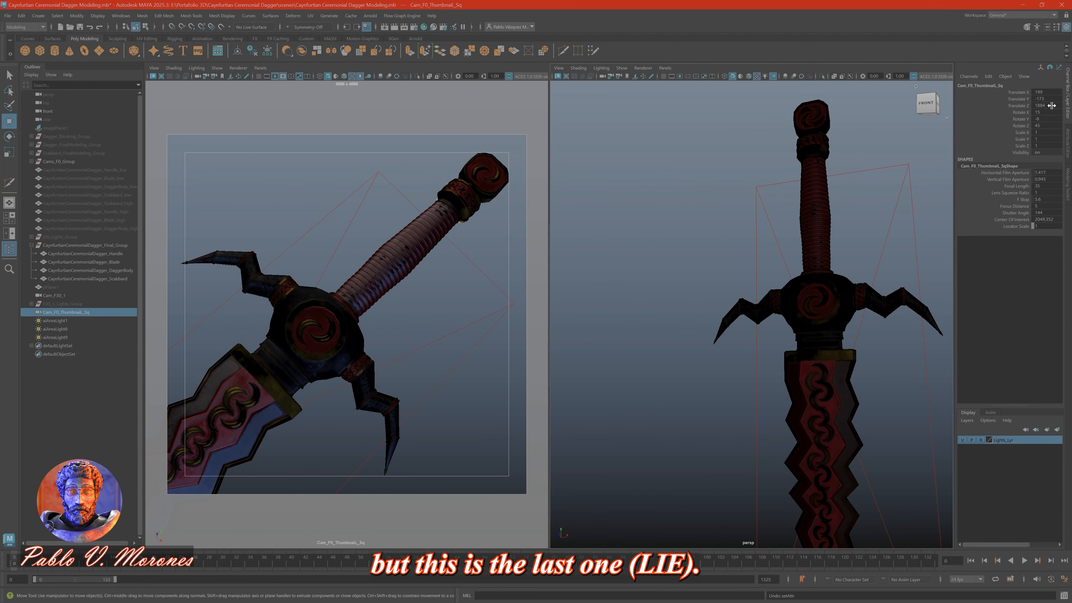
{"action": "left_click", "coordinate": [682, 211]}
{"action": "left_click", "coordinate": [384, 28]}
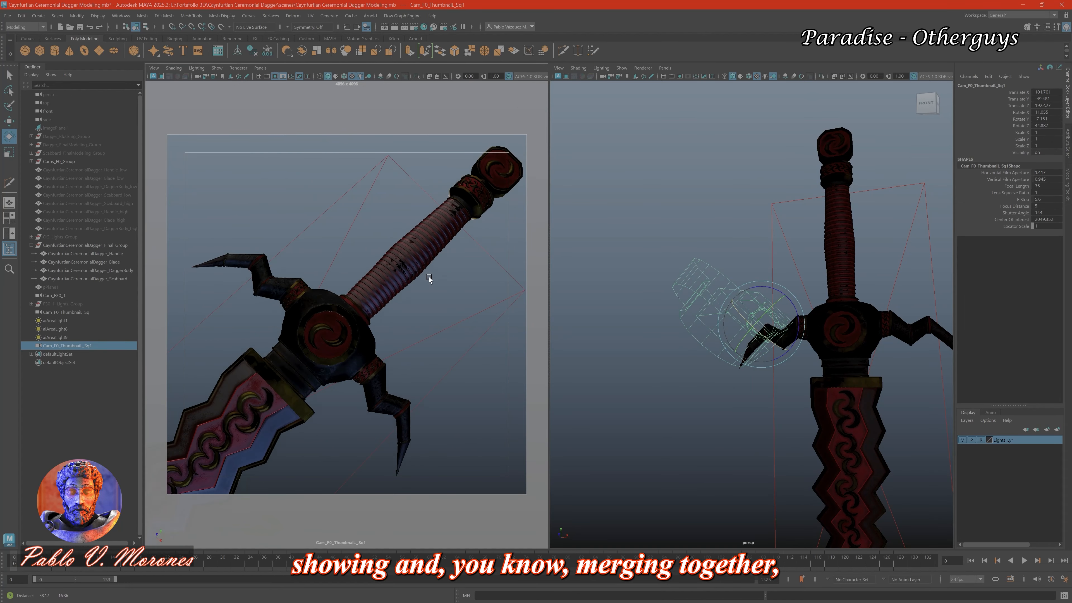
Orbit and rotate the duplicated thumbnail camera to a low, steeply tilted angle looking up at the hilt.
{"action": "left_click_drag", "start_coordinate": [429, 279], "coordinate": [422, 252], "text": "alt"}
{"action": "key", "text": "f"}
{"action": "left_click_drag", "start_coordinate": [792, 300], "coordinate": [777, 316]}
{"action": "left_click_drag", "start_coordinate": [464, 270], "coordinate": [376, 241], "text": "alt"}
{"action": "scroll", "coordinate": [411, 252], "scroll_direction": "up", "scroll_amount": 2}
{"action": "key", "text": "f"}
{"action": "left_click_drag", "start_coordinate": [772, 292], "coordinate": [744, 349]}
{"action": "left_click_drag", "start_coordinate": [405, 338], "coordinate": [407, 302], "text": "alt"}
{"action": "key", "text": "f"}
{"action": "left_click_drag", "start_coordinate": [760, 290], "coordinate": [763, 290]}
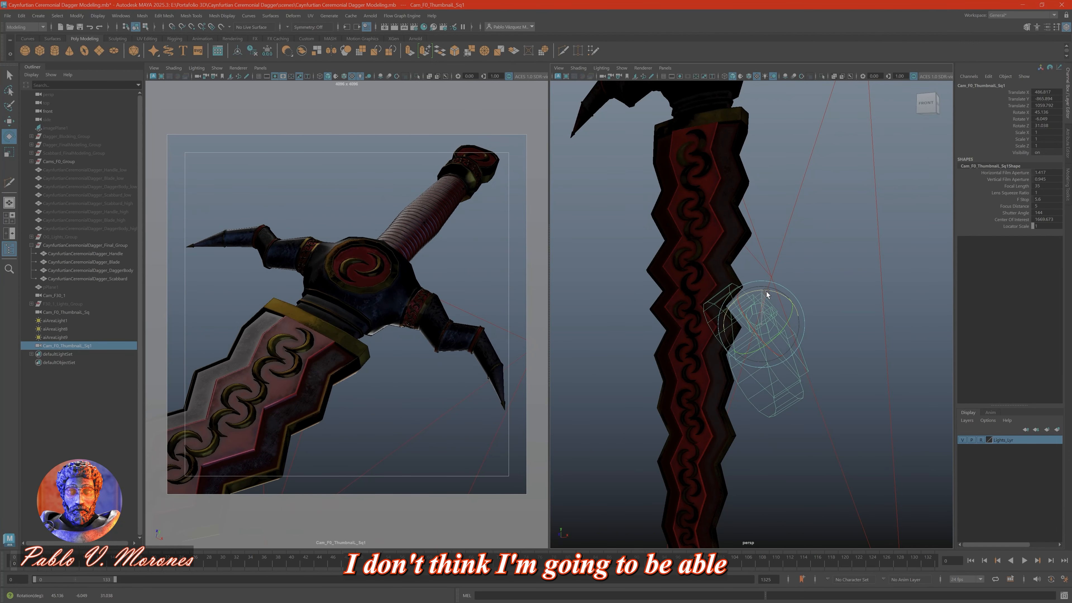
Try a Rotate Z value of 45 on the duplicated thumbnail camera.
{"action": "left_click", "coordinate": [1047, 125]}
{"action": "type", "text": "45"}
{"action": "key", "text": "Return"}
{"action": "key", "text": "ctrl+z"}
Set the duplicated thumbnail camera's Rotate X to 45 and adjust its orbit around the dagger.
{"action": "left_click", "coordinate": [1046, 113]}
{"action": "type", "text": "45"}
{"action": "key", "text": "Return"}
{"action": "left_click_drag", "start_coordinate": [360, 227], "coordinate": [378, 238], "text": "alt"}
Open the Arnold render view beside the camera view and fine-tune the duplicated camera's framing against the render.
{"action": "left_click", "coordinate": [371, 17]}
{"action": "left_click", "coordinate": [375, 29]}
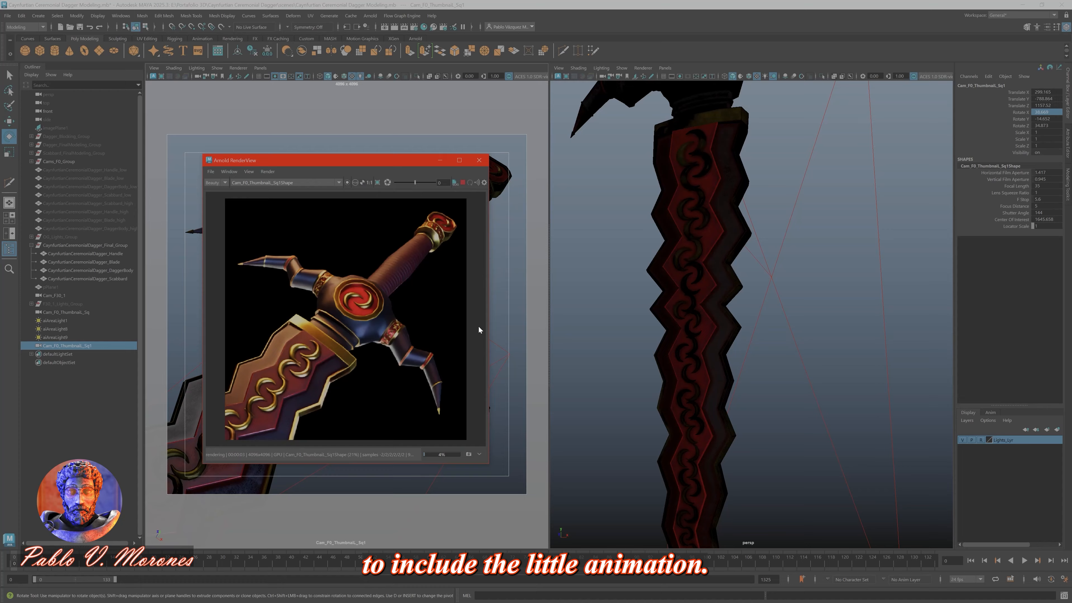
{"action": "left_click_drag", "start_coordinate": [362, 163], "coordinate": [794, 164]}
{"action": "left_click_drag", "start_coordinate": [371, 277], "coordinate": [378, 272], "text": "alt"}
{"action": "middle_click_drag", "start_coordinate": [378, 272], "coordinate": [379, 268], "text": "alt"}
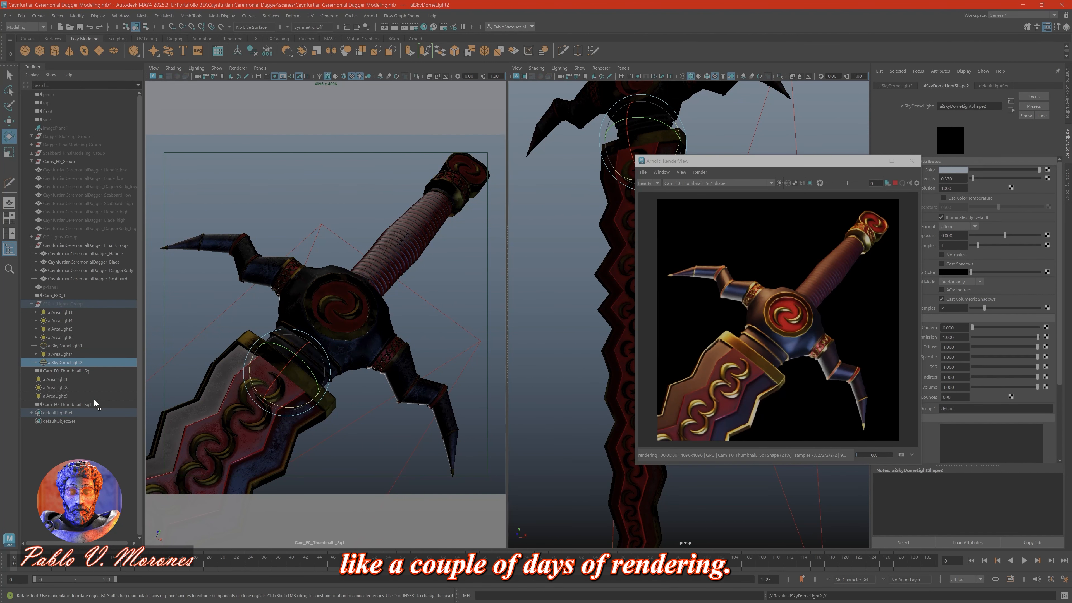
Move the duplicated skydome light out of the lights group and collapse the group.
{"action": "left_click_drag", "start_coordinate": [95, 403], "coordinate": [95, 402]}
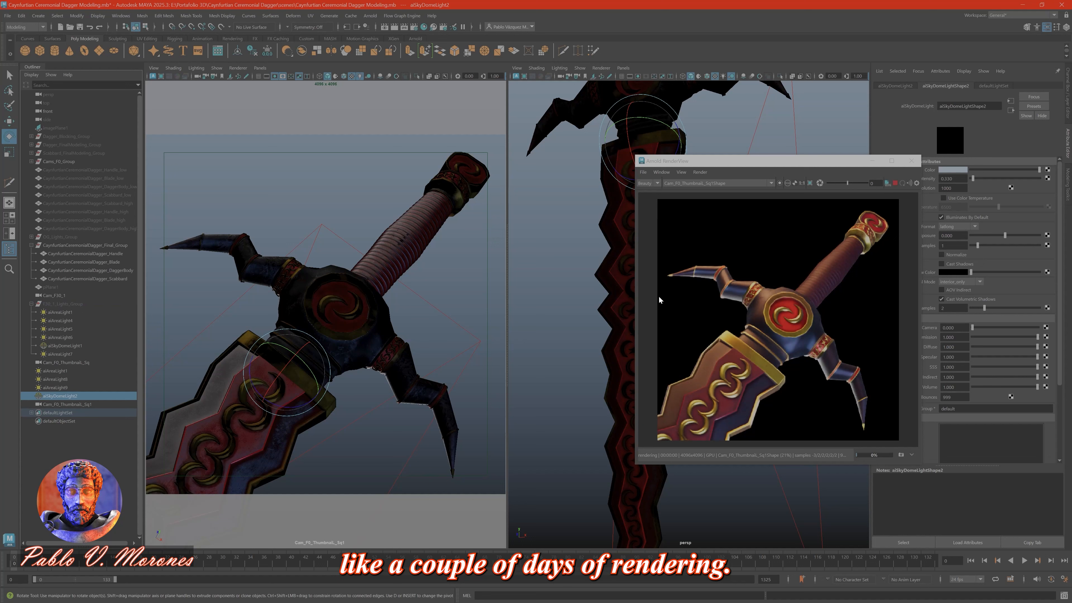
{"action": "left_click", "coordinate": [31, 303]}
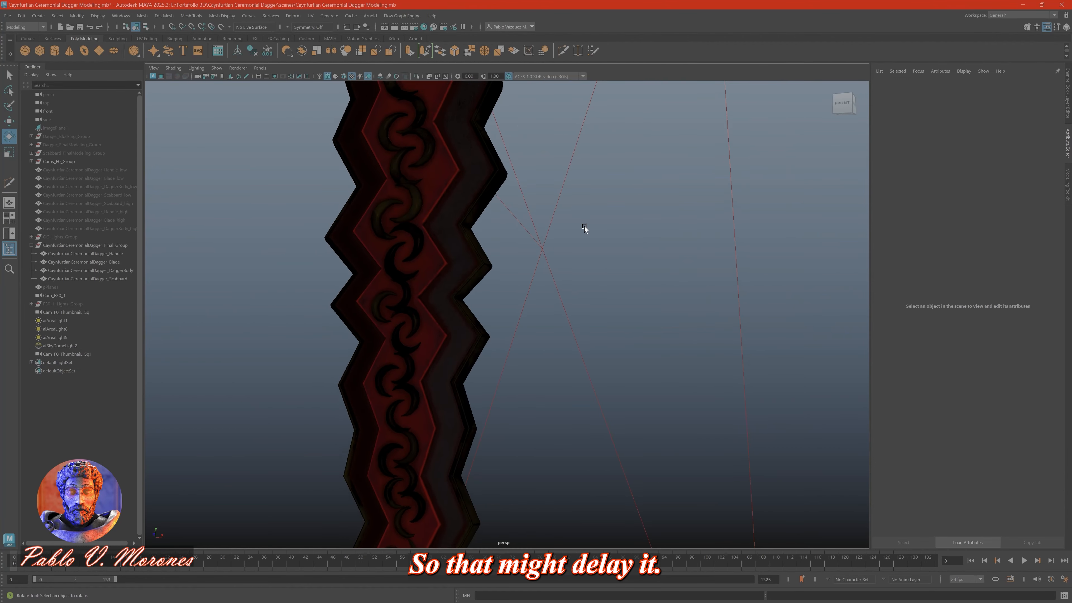
Export the final dagger group as an OBJ named CaynfurtianCeremonialDagger_Final in the project's assets folder.
{"action": "key", "text": "f"}
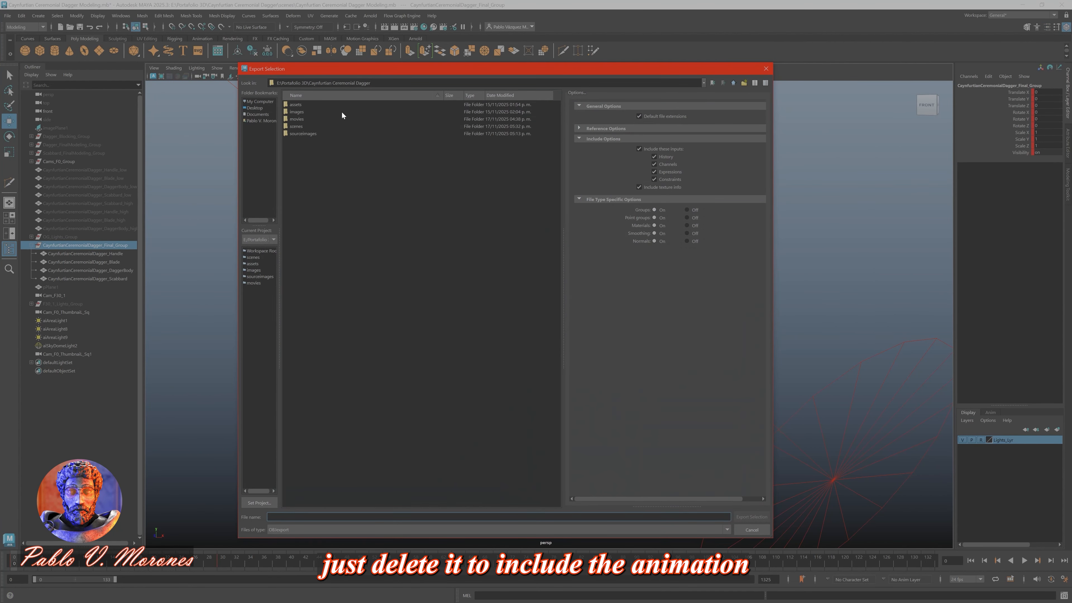
{"action": "double_click", "coordinate": [296, 104]}
{"action": "left_click", "coordinate": [331, 517]}
{"action": "type", "text": "CaynfurtianCeremonialDagger"}
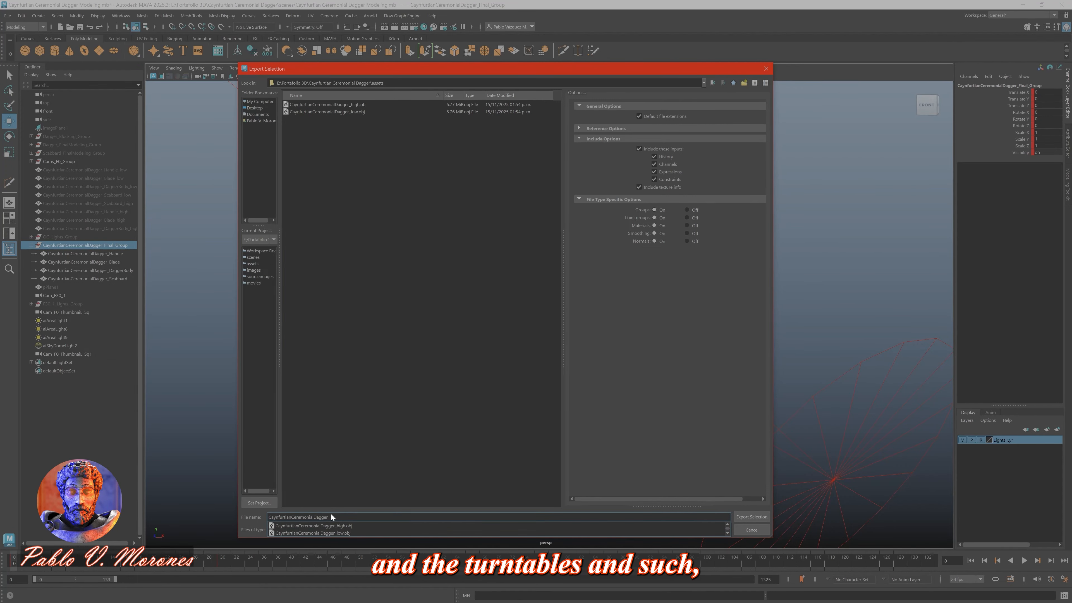
{"action": "key", "text": "Return"}
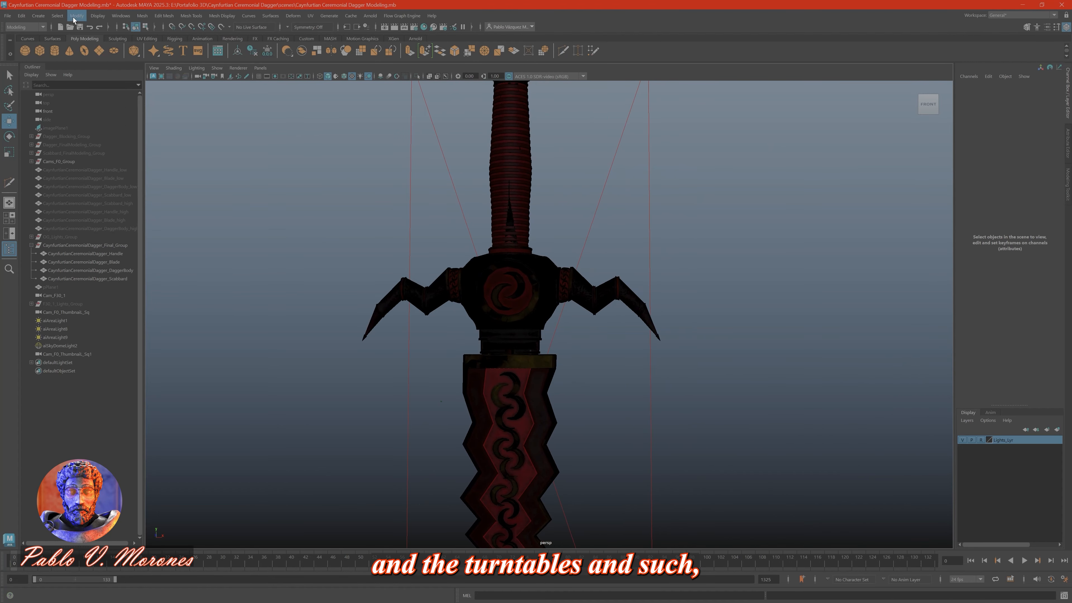
Create a new camera and frame the dagger's hilt through it.
{"action": "left_click", "coordinate": [38, 15]}
{"action": "mouse_move", "coordinate": [84, 73]}
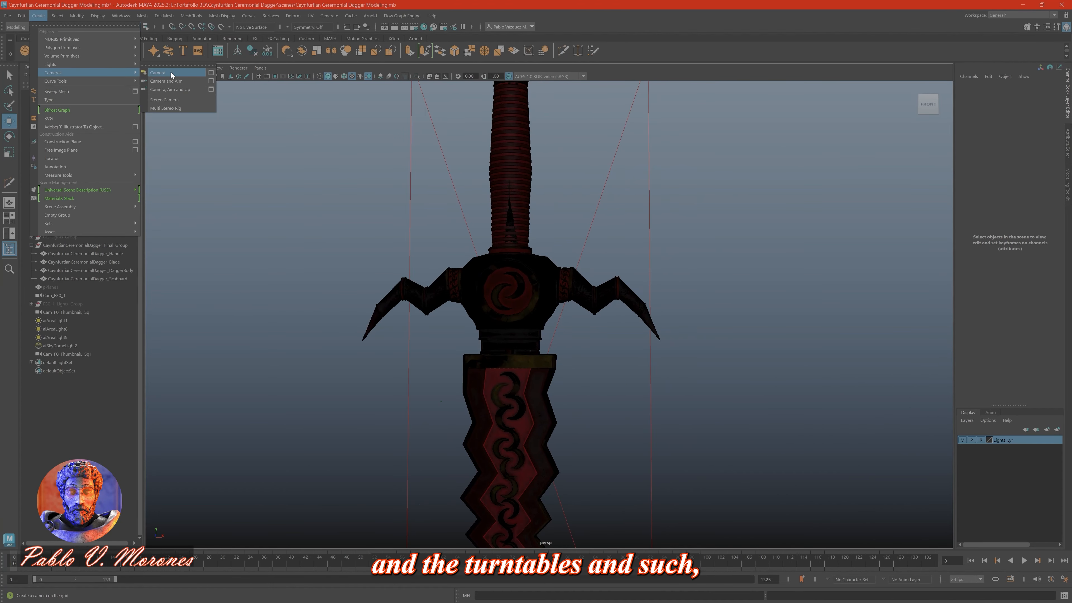
{"action": "left_click", "coordinate": [171, 74]}
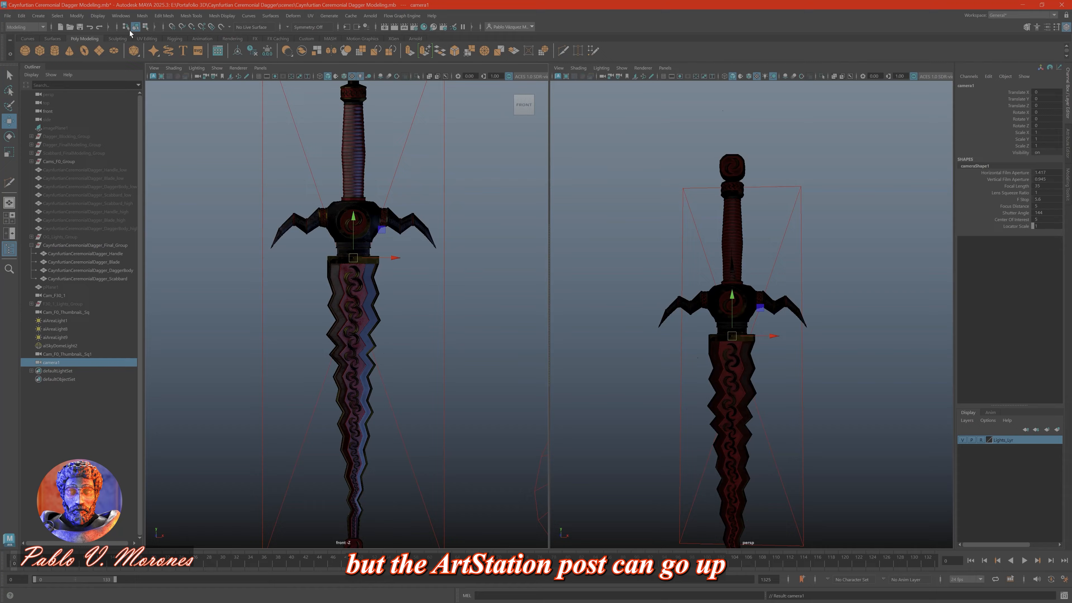
{"action": "scroll", "coordinate": [401, 191], "scroll_direction": "down", "scroll_amount": 5}
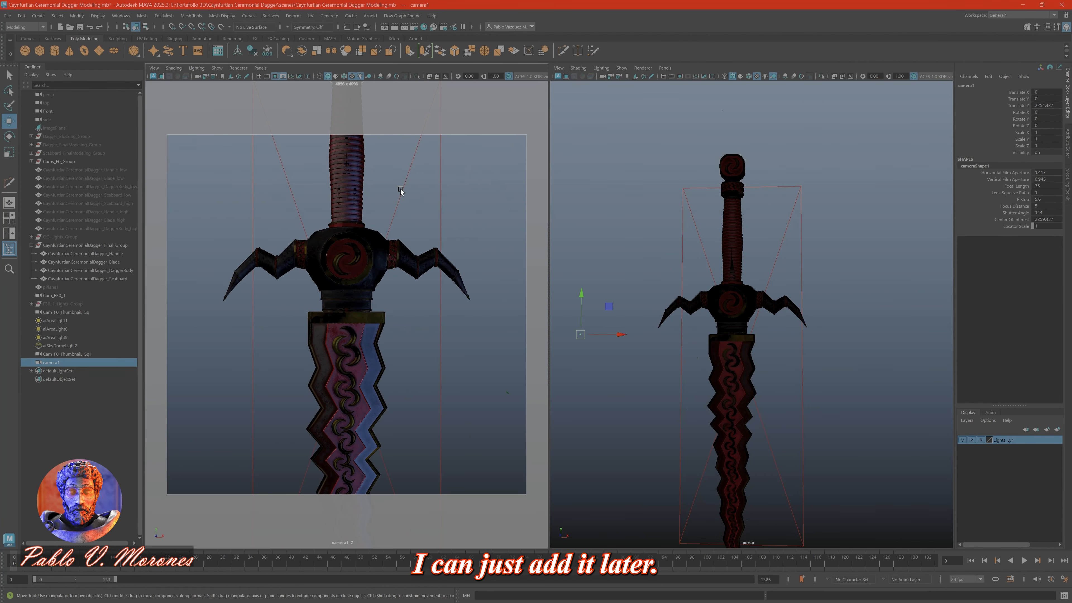
{"action": "middle_click_drag", "start_coordinate": [346, 246], "coordinate": [352, 335], "text": "alt"}
{"action": "scroll", "coordinate": [723, 236], "scroll_direction": "up", "scroll_amount": 2}
{"action": "middle_click_drag", "start_coordinate": [723, 237], "coordinate": [771, 300], "text": "alt"}
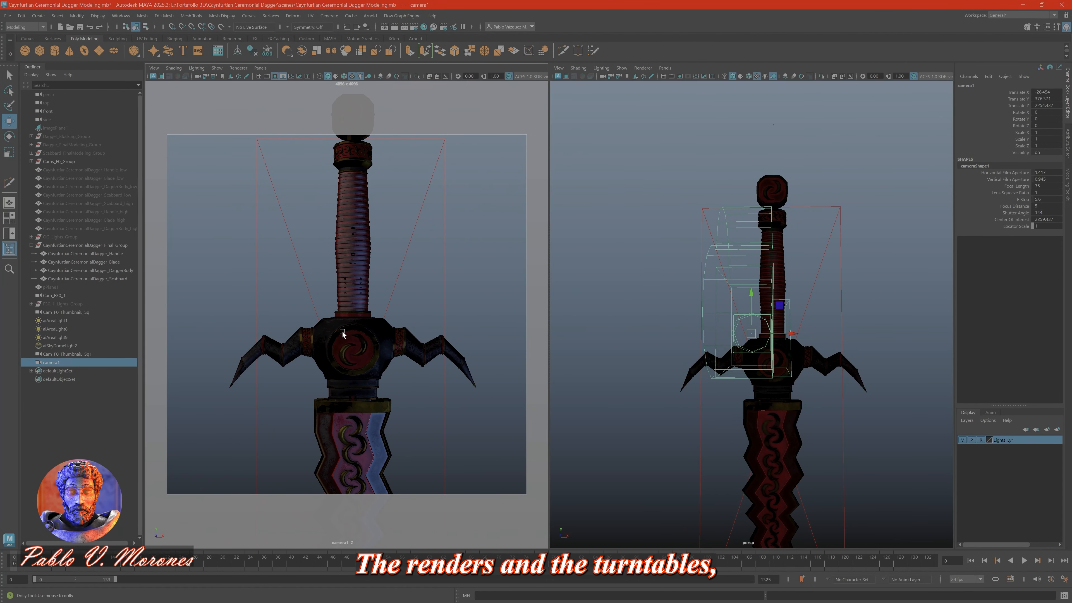
{"action": "scroll", "coordinate": [342, 335], "scroll_direction": "up", "scroll_amount": 3}
{"action": "middle_click_drag", "start_coordinate": [379, 319], "coordinate": [379, 271], "text": "alt"}
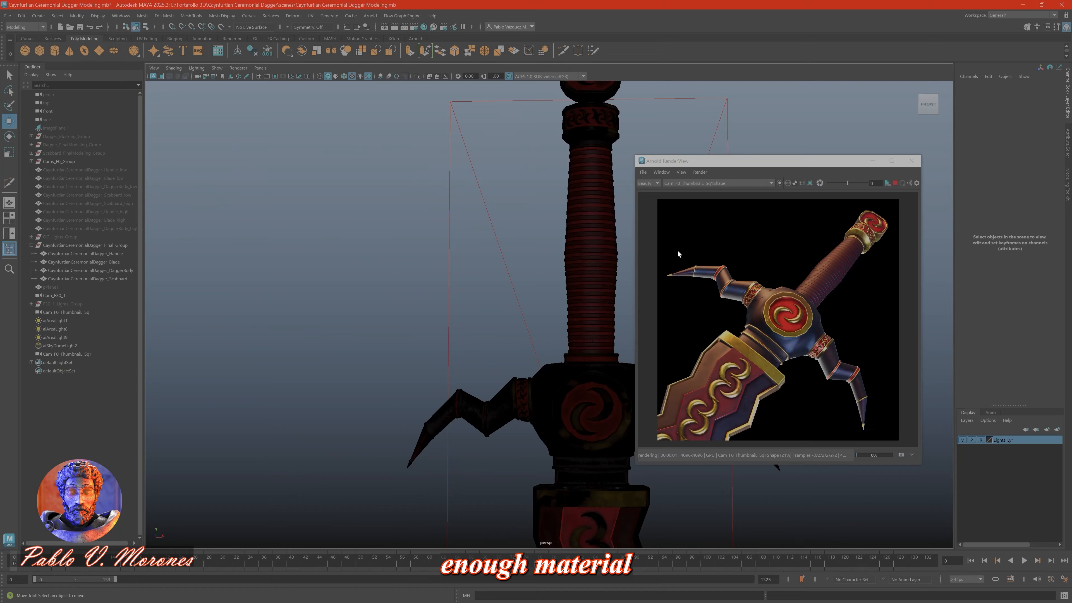
Preview the Arnold render through the front camera with the scabbard and the front camera without it.
{"action": "left_click", "coordinate": [583, 174]}
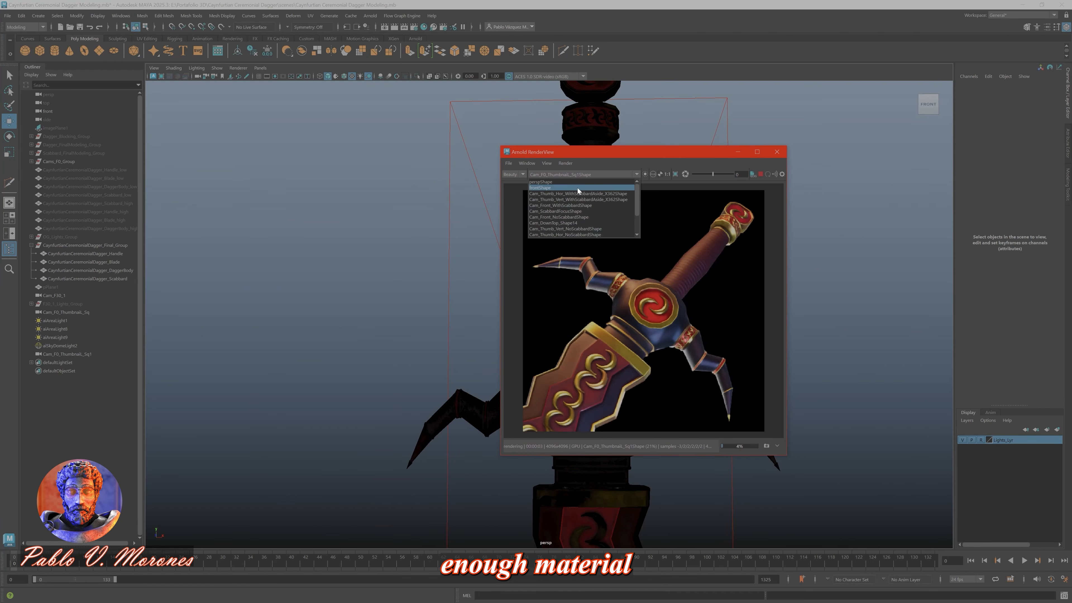
{"action": "left_click", "coordinate": [578, 193]}
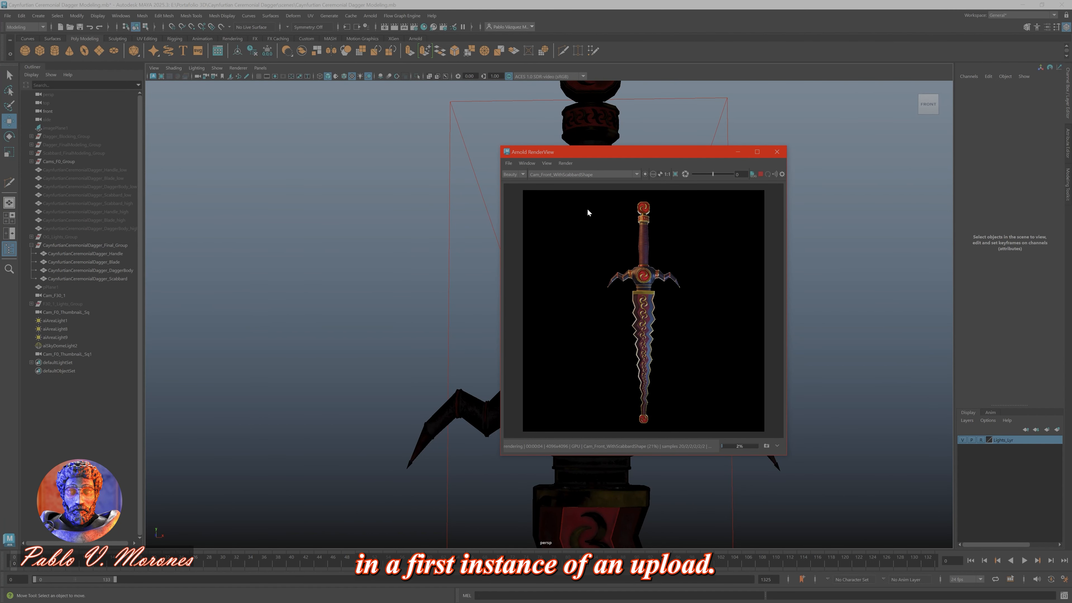
{"action": "left_click", "coordinate": [619, 174]}
{"action": "left_click", "coordinate": [592, 211]}
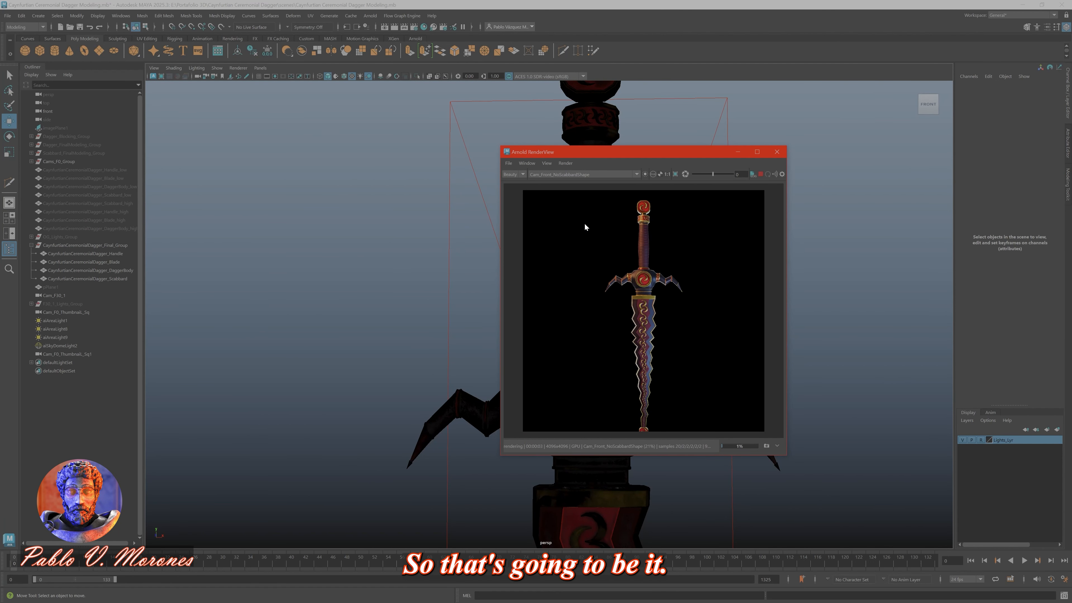
{"action": "left_click", "coordinate": [586, 174]}
{"action": "left_click", "coordinate": [584, 219]}
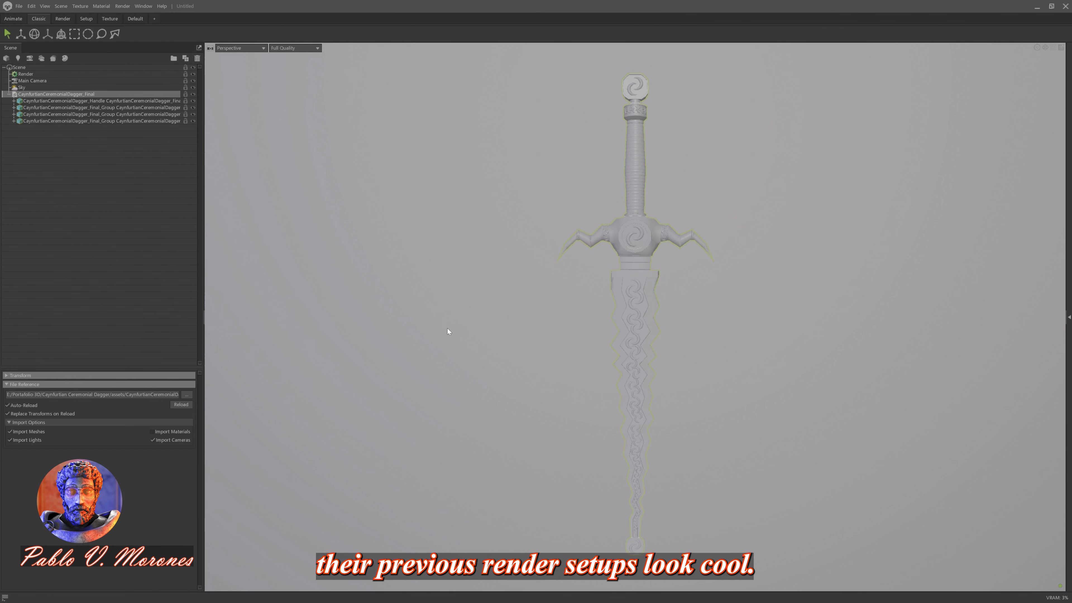
Switch to Marmoset Toolbag, lower the Sky's brightness and select the dagger body mesh.
{"action": "left_click", "coordinate": [21, 87]}
{"action": "left_click_drag", "start_coordinate": [59, 395], "coordinate": [35, 401]}
{"action": "left_click", "coordinate": [33, 115]}
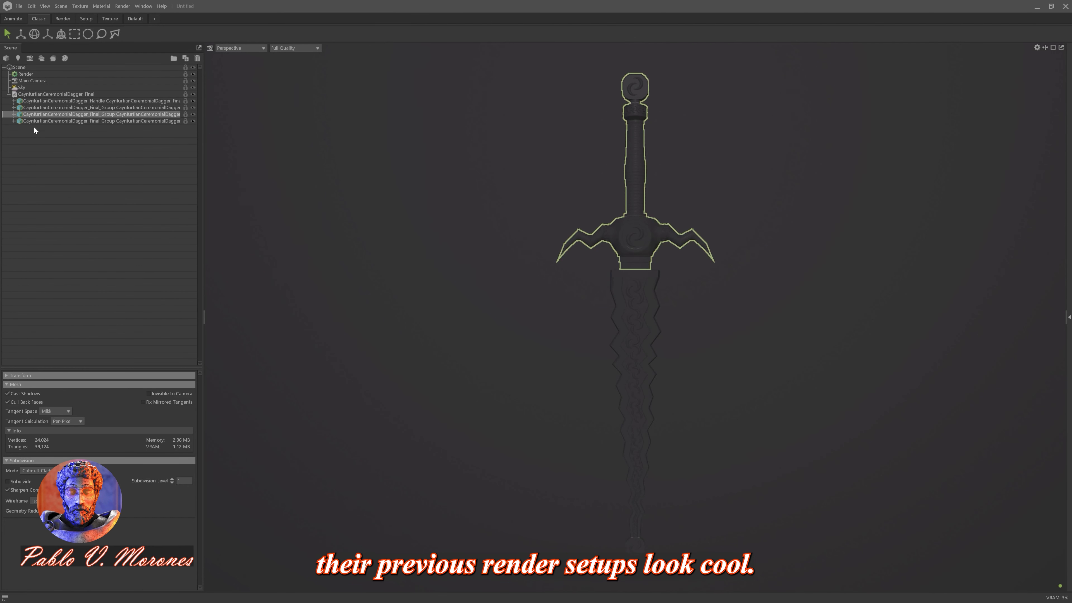
Show the dagger's material, enable its Occlusion channel and assign the occlusion map.
{"action": "left_click", "coordinate": [1068, 317]}
{"action": "left_click", "coordinate": [933, 84]}
{"action": "scroll", "coordinate": [595, 247], "scroll_direction": "up", "scroll_amount": 3}
{"action": "middle_click_drag", "start_coordinate": [596, 247], "coordinate": [580, 308]}
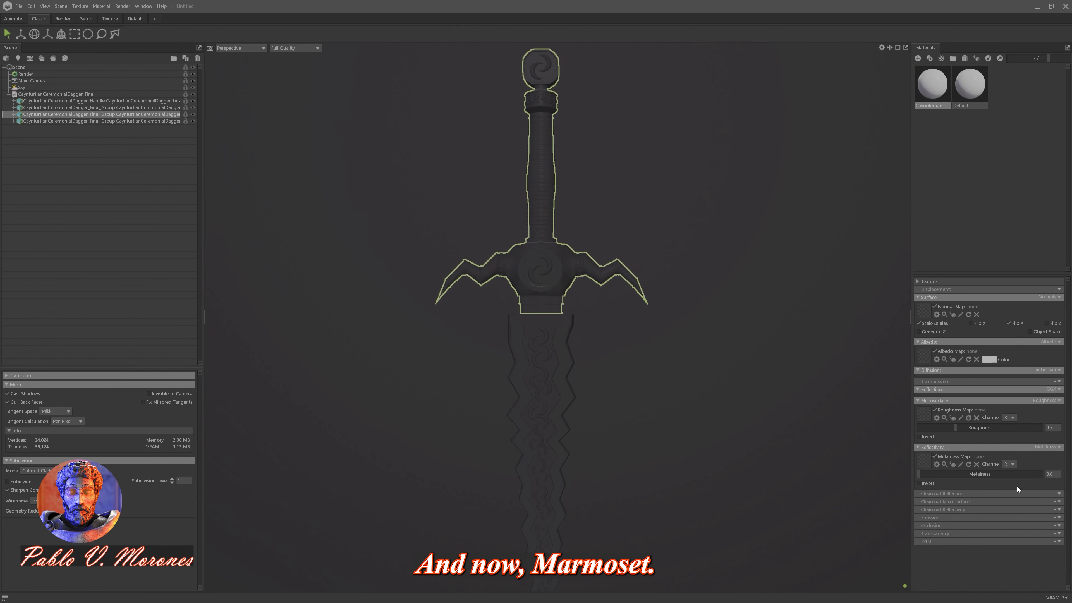
{"action": "left_click", "coordinate": [1058, 526]}
{"action": "left_click", "coordinate": [1042, 548]}
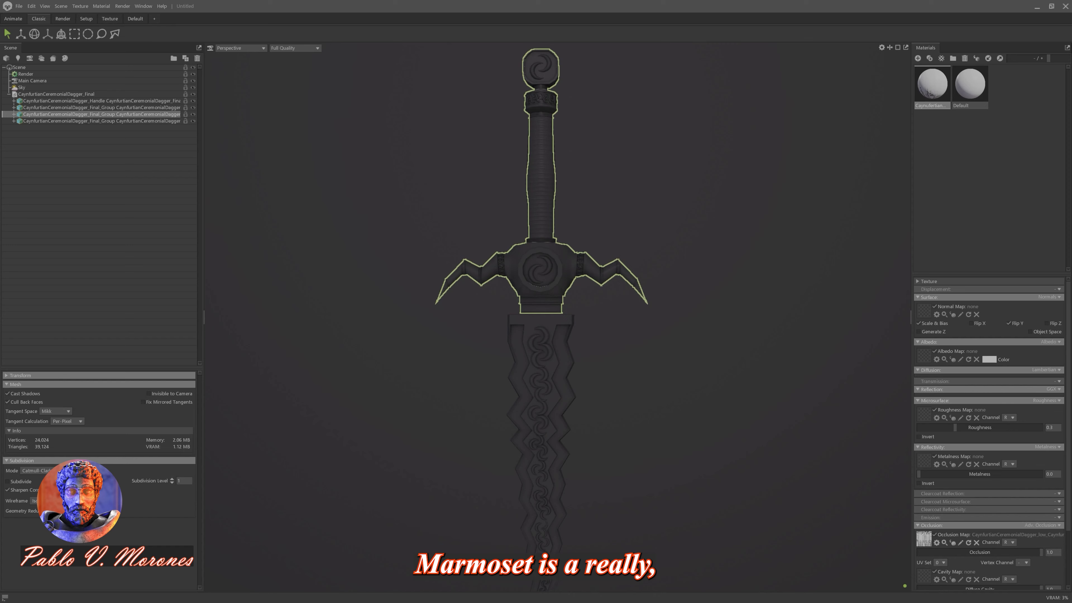
Assign the dagger's albedo, cavity and metalness textures to the matching maps of its material.
{"action": "left_click_drag", "start_coordinate": [932, 409], "coordinate": [923, 355]}
{"action": "left_click", "coordinate": [721, 209]}
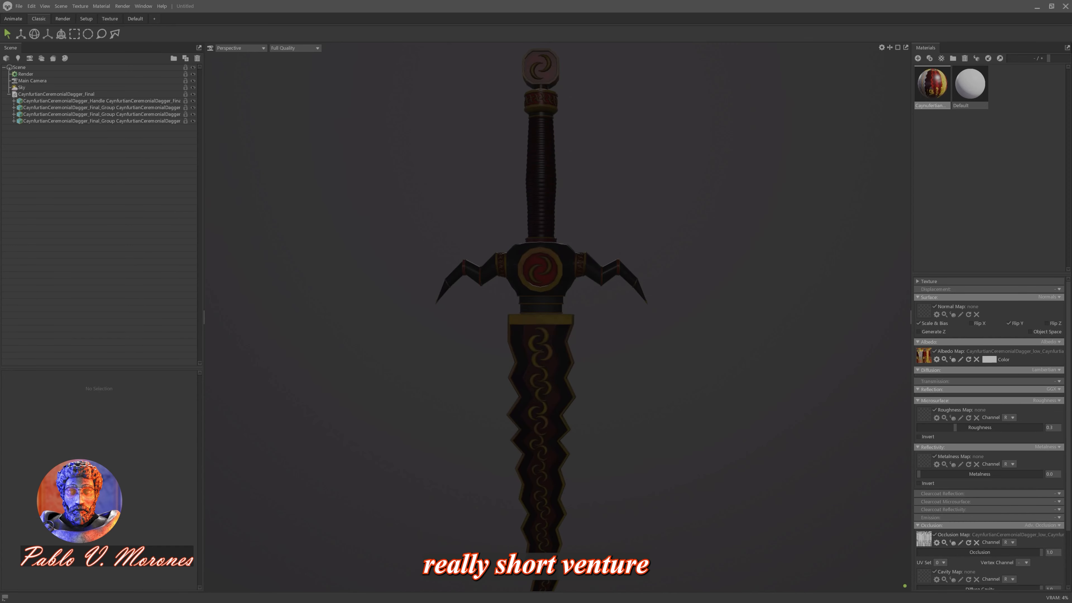
{"action": "left_click_drag", "start_coordinate": [901, 561], "coordinate": [923, 575]}
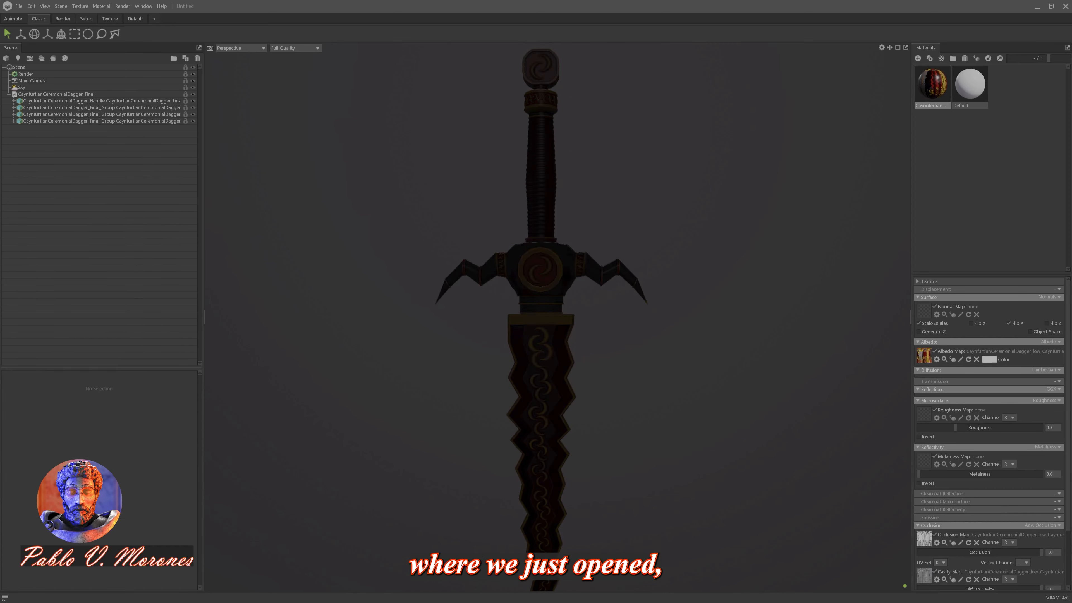
{"action": "left_click_drag", "start_coordinate": [983, 476], "coordinate": [923, 455]}
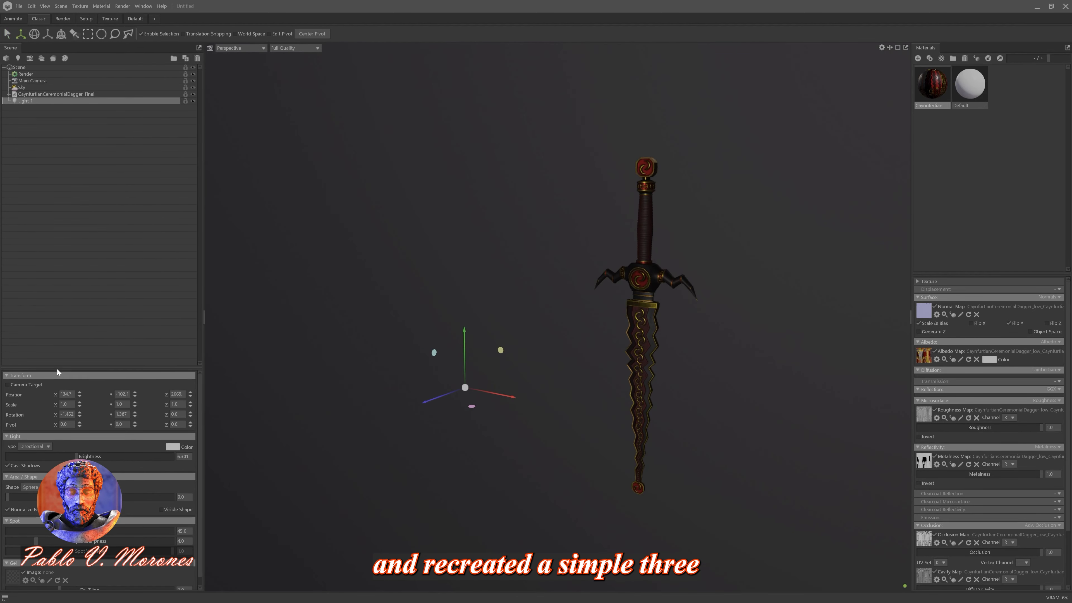
Enlarge the properties area for Light 1 and rotate the light toward the dagger.
{"action": "left_click_drag", "start_coordinate": [58, 371], "coordinate": [58, 250]}
{"action": "key", "text": "e"}
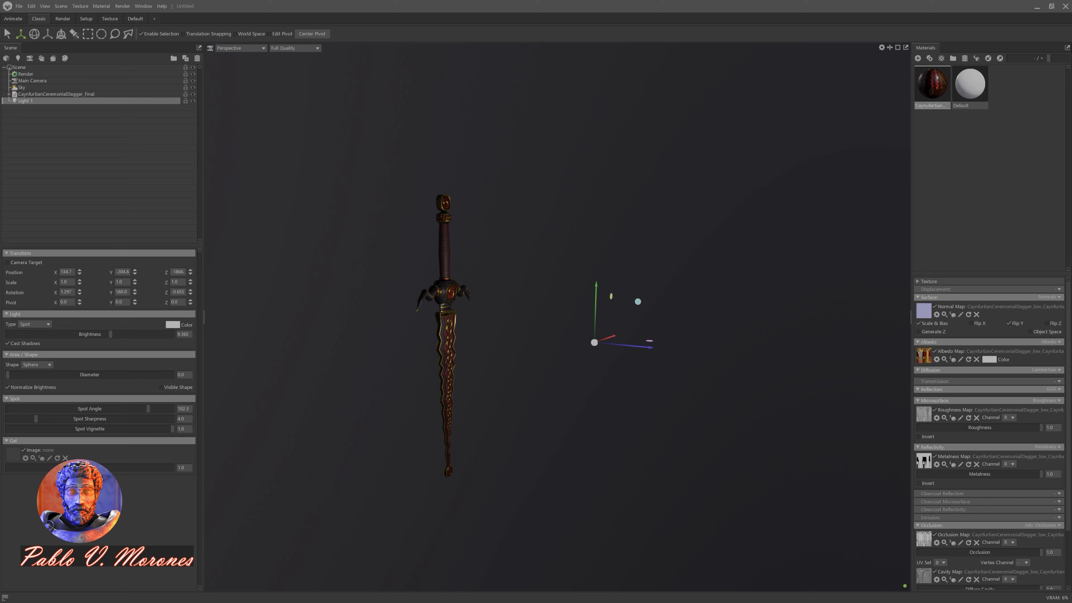
Look through Camera 1 in the viewport.
{"action": "left_click", "coordinate": [243, 48]}
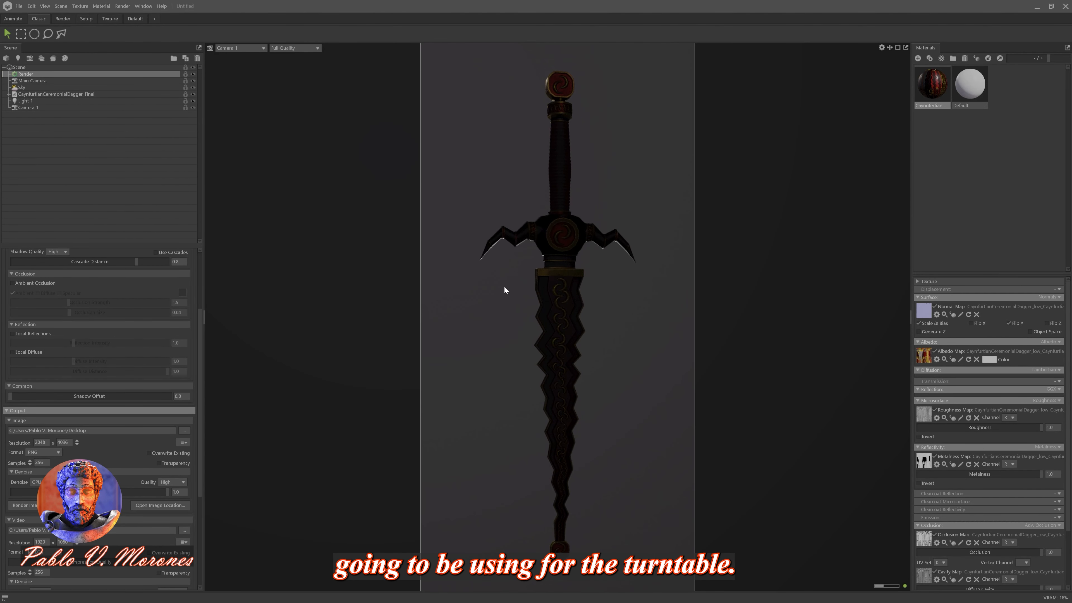
Rename the existing light to RIM and add a new spot light to the scene beside the dagger.
{"action": "scroll", "coordinate": [84, 443], "scroll_direction": "down", "scroll_amount": 2}
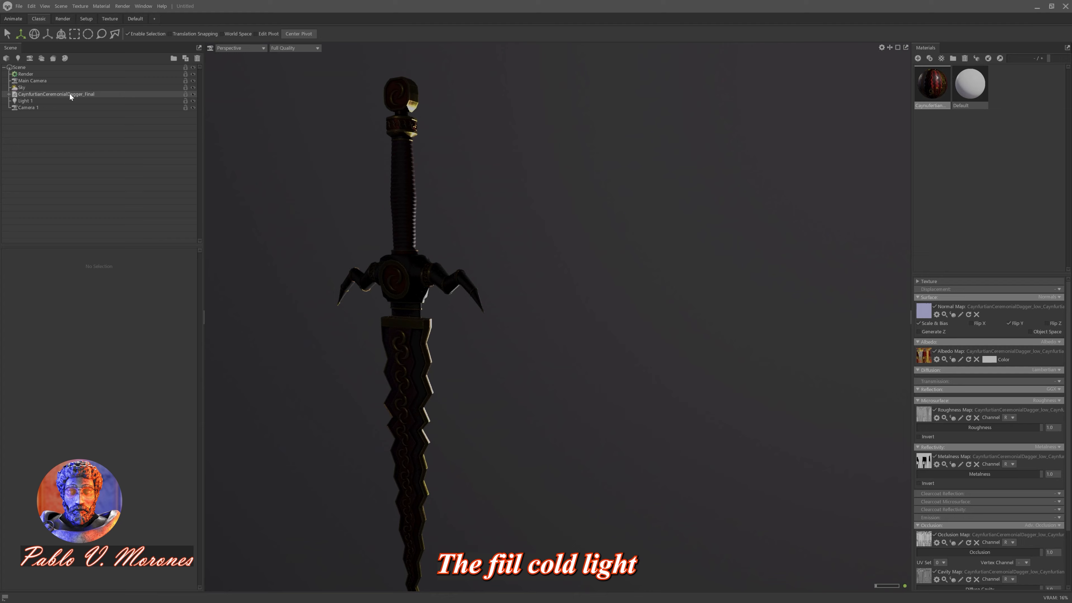
{"action": "left_click", "coordinate": [71, 101]}
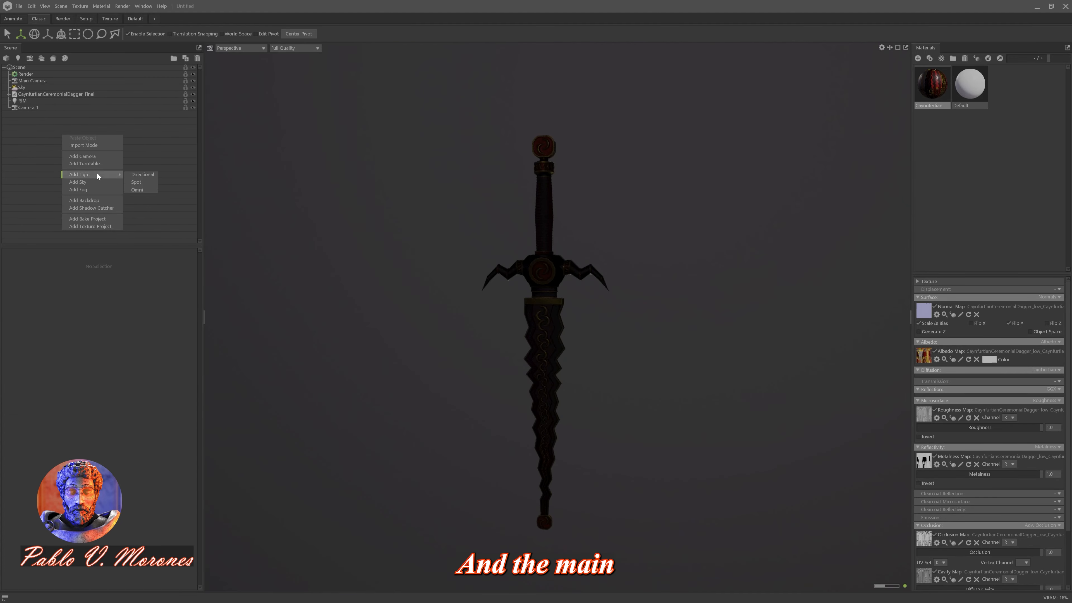
{"action": "left_click", "coordinate": [139, 177]}
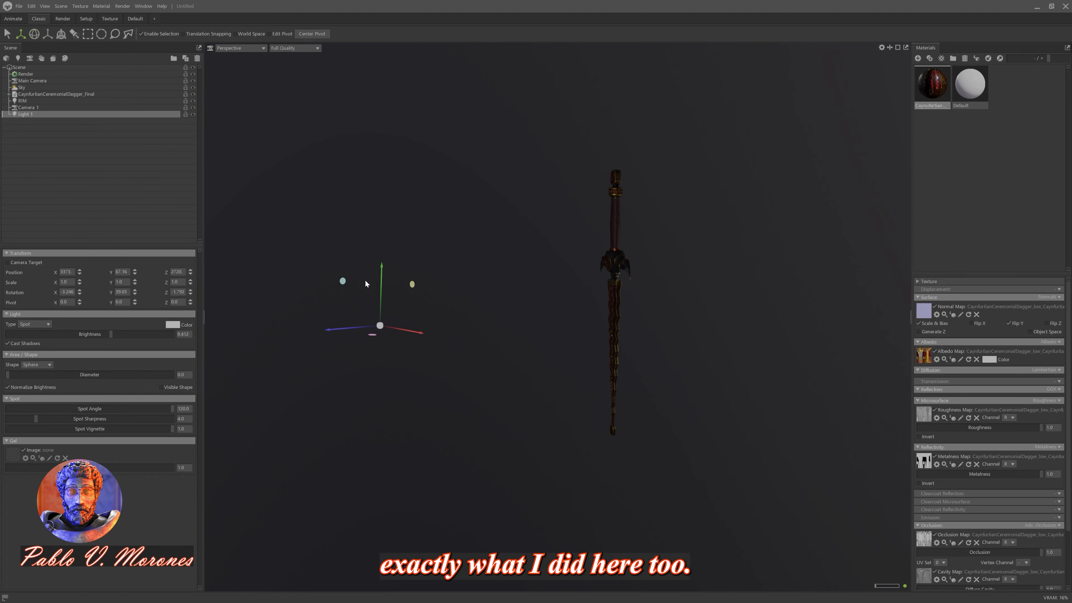
{"action": "left_click_drag", "start_coordinate": [570, 347], "coordinate": [571, 366], "text": "alt"}
{"action": "scroll", "coordinate": [571, 367], "scroll_direction": "down", "scroll_amount": 3}
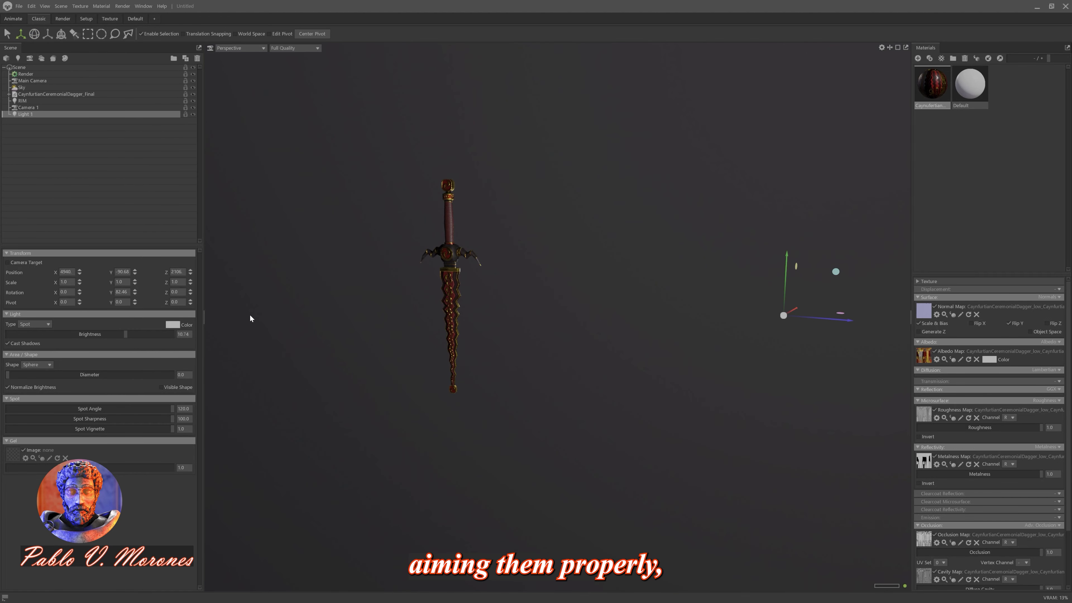
Give the new spot light the copied cold blue color value.
{"action": "left_click", "coordinate": [172, 325]}
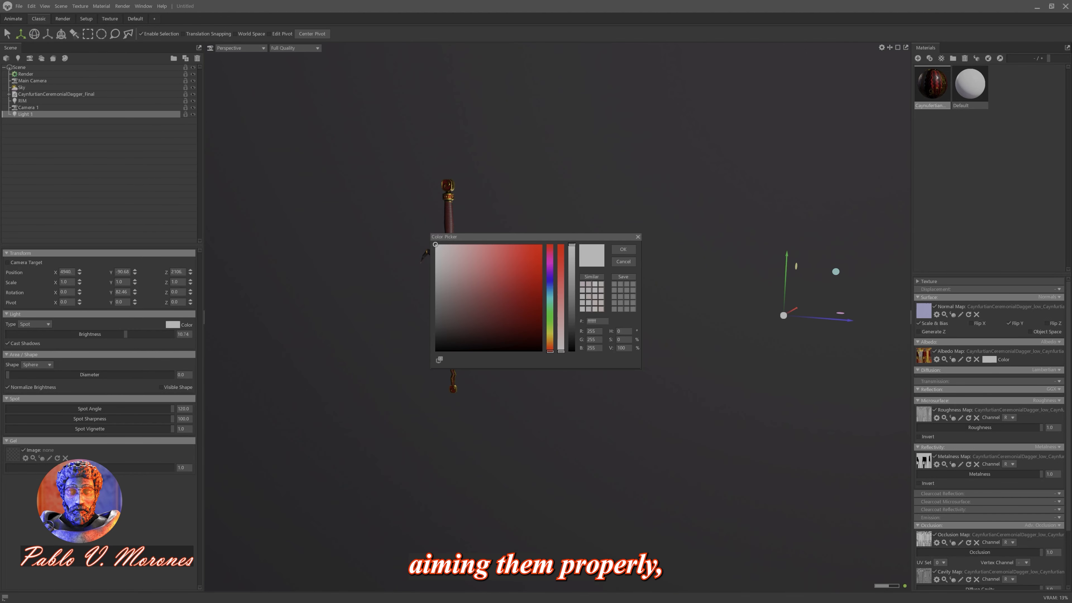
{"action": "double_click", "coordinate": [598, 321]}
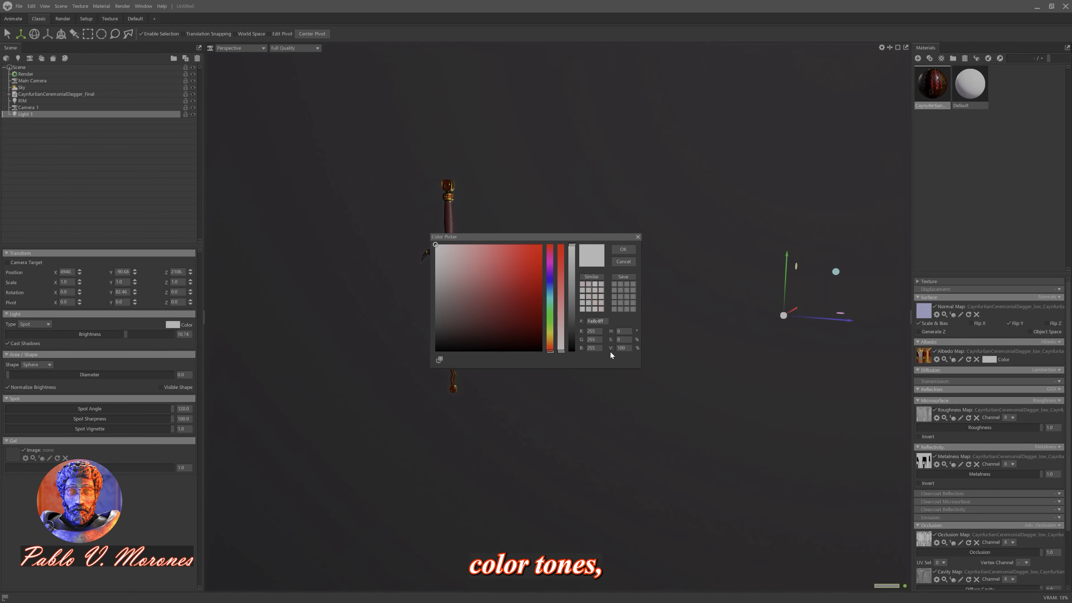
{"action": "key", "text": "ctrl+v"}
{"action": "left_click", "coordinate": [624, 249]}
{"action": "left_click_drag", "start_coordinate": [583, 279], "coordinate": [455, 350], "text": "alt"}
{"action": "scroll", "coordinate": [455, 350], "scroll_direction": "up", "scroll_amount": 3}
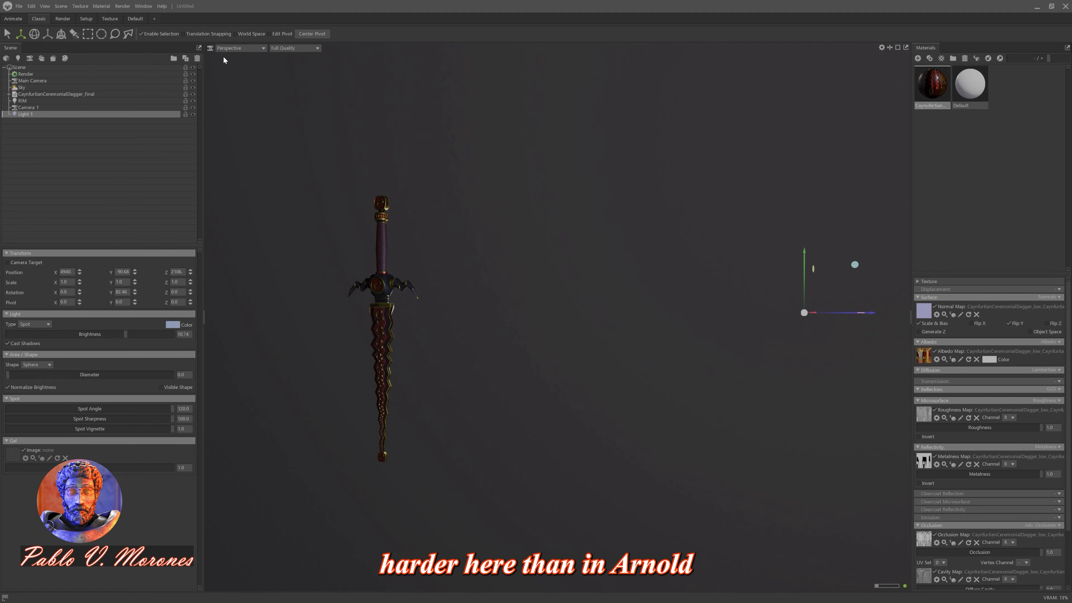
Switch to the Render workspace, narrow the blue light's spot angle to about 58, lower the light slightly and raise its brightness.
{"action": "left_click", "coordinate": [62, 19]}
{"action": "scroll", "coordinate": [541, 254], "scroll_direction": "down", "scroll_amount": 10}
{"action": "left_click_drag", "start_coordinate": [745, 207], "coordinate": [641, 182], "text": "alt"}
{"action": "left_click_drag", "start_coordinate": [155, 409], "coordinate": [82, 408]}
{"action": "left_click_drag", "start_coordinate": [692, 203], "coordinate": [671, 192], "text": "alt"}
{"action": "left_click_drag", "start_coordinate": [766, 137], "coordinate": [766, 145]}
{"action": "left_click_drag", "start_coordinate": [82, 408], "coordinate": [78, 408]}
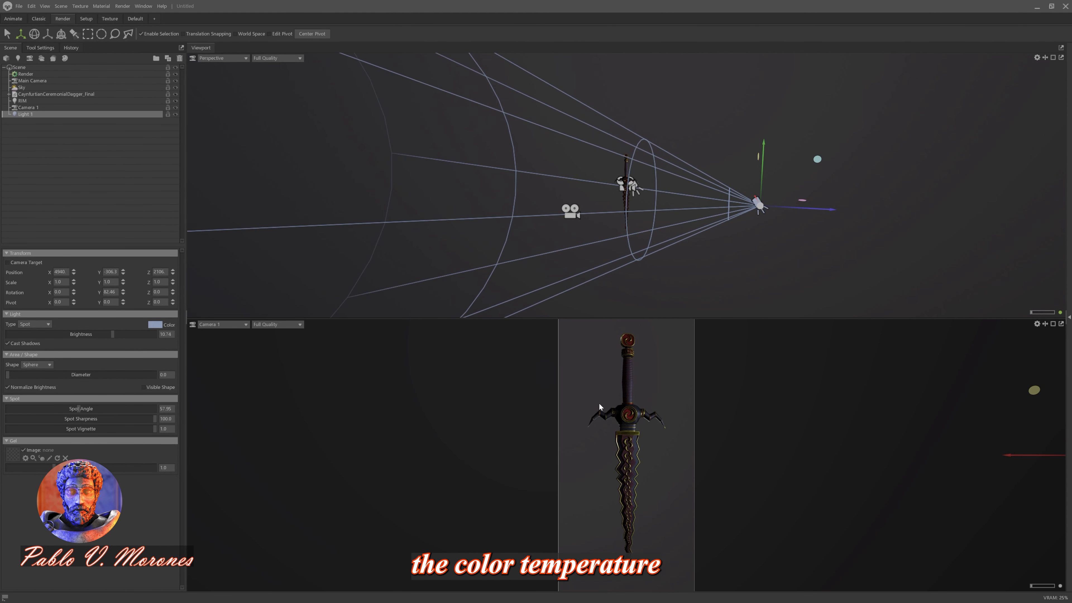
{"action": "left_click_drag", "start_coordinate": [607, 244], "coordinate": [586, 260], "text": "alt"}
{"action": "left_click_drag", "start_coordinate": [112, 334], "coordinate": [116, 335]}
Name the blue light Cold_R and place a duplicate on the dagger's opposite side with its Y rotation negated.
{"action": "left_click_drag", "start_coordinate": [869, 228], "coordinate": [779, 268], "text": "alt"}
{"action": "left_click_drag", "start_coordinate": [544, 247], "coordinate": [658, 237], "text": "alt"}
{"action": "double_click", "coordinate": [32, 114]}
{"action": "left_click", "coordinate": [104, 293]}
{"action": "type", "text": "-"}
{"action": "key", "text": "Return"}
{"action": "left_click_drag", "start_coordinate": [740, 246], "coordinate": [349, 382]}
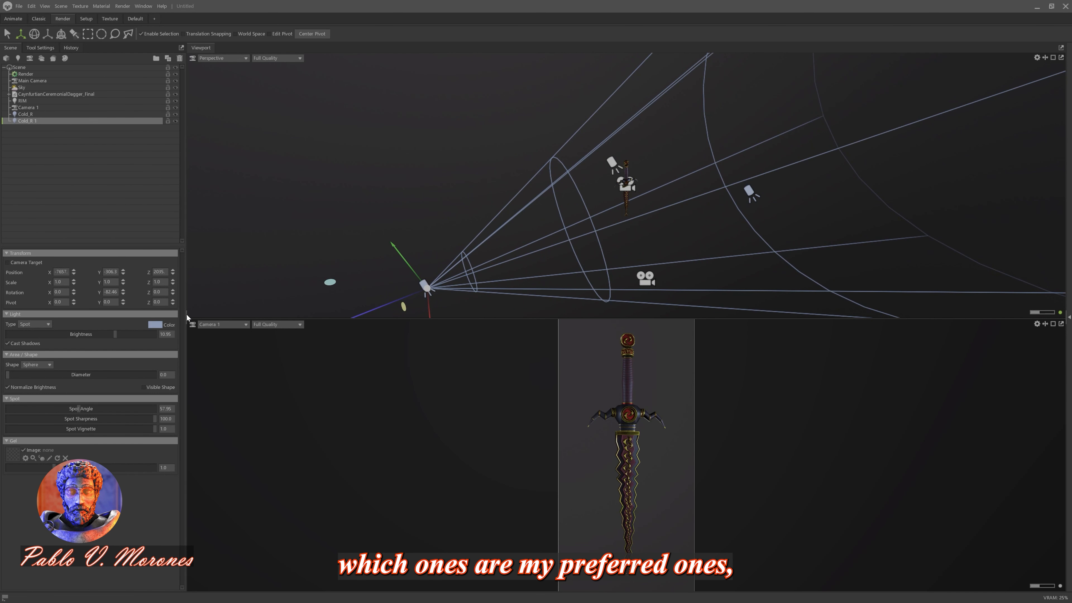
Give the duplicated light a warm orange color and set its brightness to 11.
{"action": "left_click", "coordinate": [155, 325]}
{"action": "left_click", "coordinate": [622, 249]}
{"action": "type", "text": "1"}
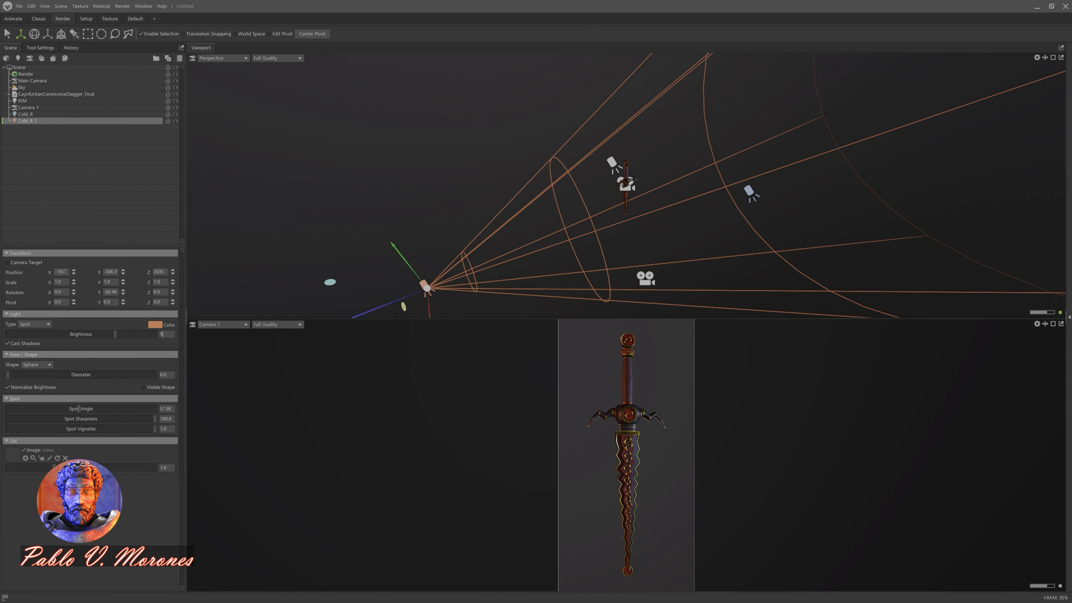
{"action": "type", "text": "1"}
{"action": "key", "text": "Return"}
Rotate the orange light to about -45 degrees on Y and reposition it so its cone covers the dagger.
{"action": "scroll", "coordinate": [422, 254], "scroll_direction": "up", "scroll_amount": 3}
{"action": "key", "text": "e"}
{"action": "left_click_drag", "start_coordinate": [426, 258], "coordinate": [514, 242], "text": "alt"}
{"action": "key", "text": "w"}
{"action": "key", "text": "e"}
{"action": "left_click_drag", "start_coordinate": [575, 199], "coordinate": [605, 185]}
{"action": "key", "text": "w"}
{"action": "left_click_drag", "start_coordinate": [577, 233], "coordinate": [609, 275]}
Set the orange light's brightness to 10.5.
{"action": "double_click", "coordinate": [165, 334]}
{"action": "type", "text": "1"}
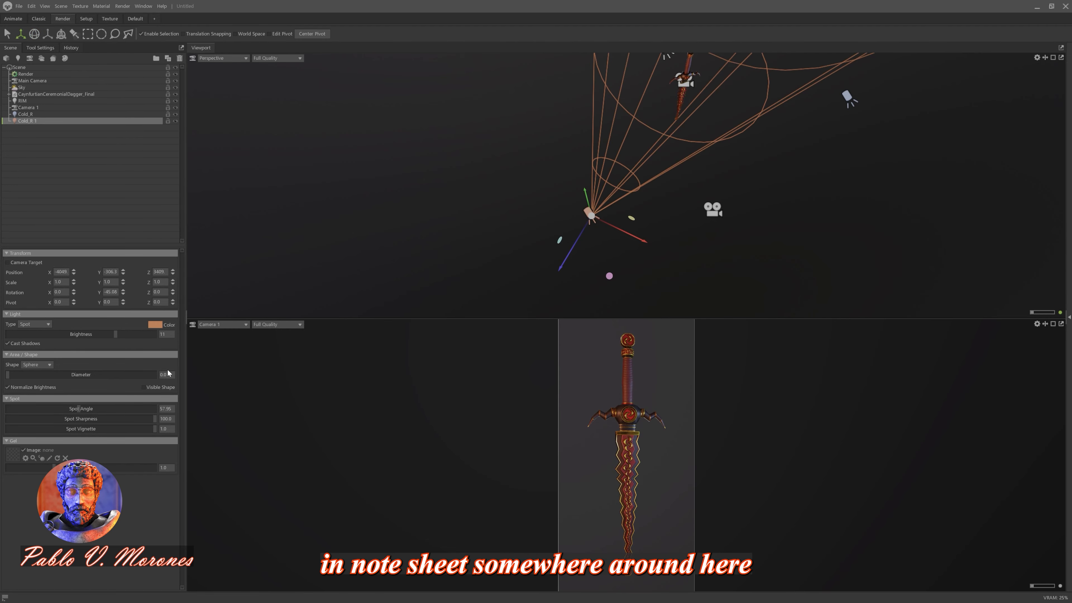
{"action": "type", "text": "0.5"}
{"action": "left_click_drag", "start_coordinate": [650, 206], "coordinate": [434, 228], "text": "alt"}
{"action": "left_click", "coordinate": [434, 228]}
Swap the sky's lighting image for another one at brightness 1.0 and rotate the sky around the dagger.
{"action": "left_click", "coordinate": [42, 87]}
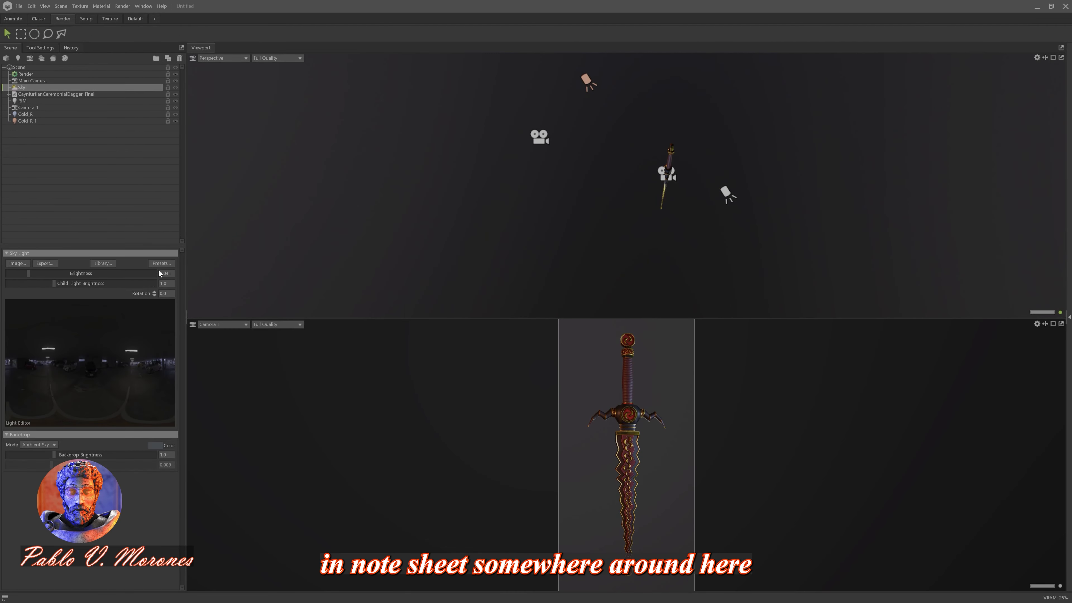
{"action": "left_click", "coordinate": [140, 239]}
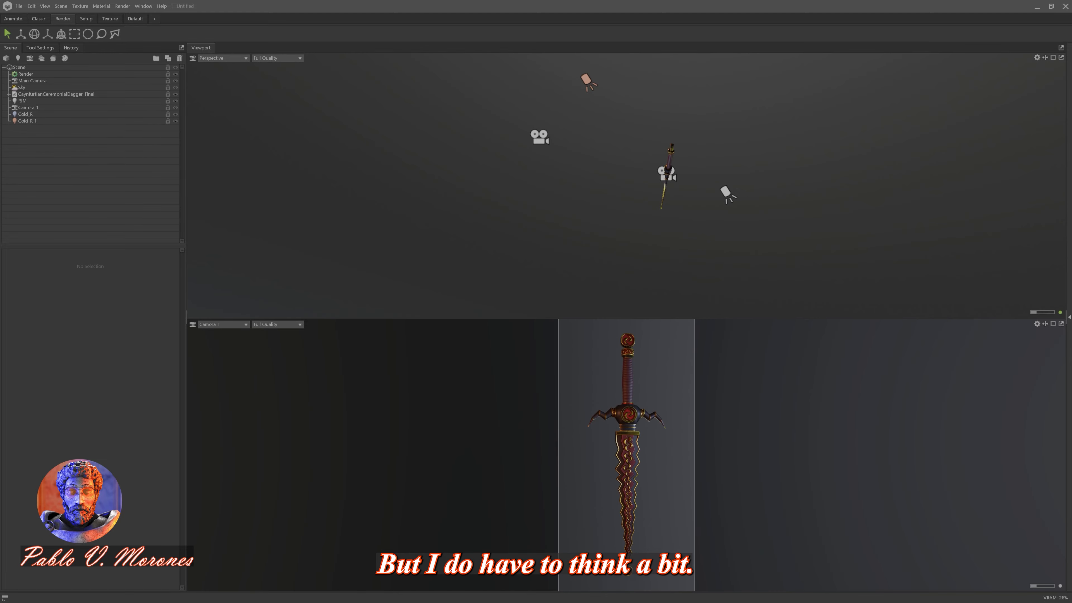
{"action": "left_click", "coordinate": [69, 88]}
{"action": "left_click_drag", "start_coordinate": [262, 220], "coordinate": [407, 256], "text": "shift"}
Enlarge the Camera 1 view and move the scabbard sideways off the blade.
{"action": "left_click_drag", "start_coordinate": [564, 318], "coordinate": [565, 174]}
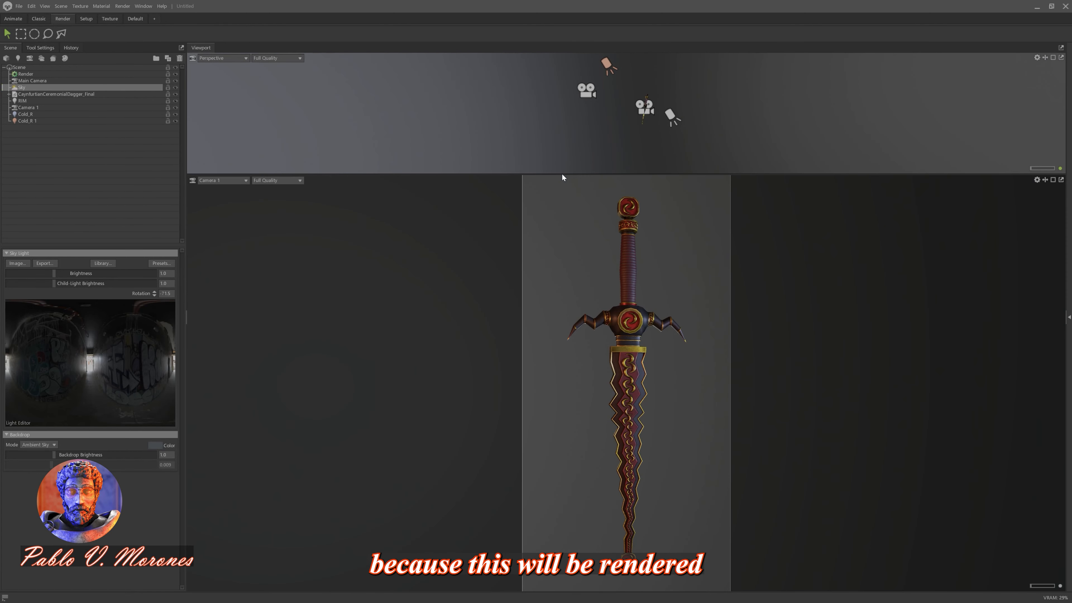
{"action": "left_click", "coordinate": [632, 364]}
{"action": "left_click_drag", "start_coordinate": [638, 164], "coordinate": [648, 175]}
Shift the dagger's handle, guard and blade parts away from the scabbard to balance both in the frame.
{"action": "left_click", "coordinate": [140, 101], "text": "shift"}
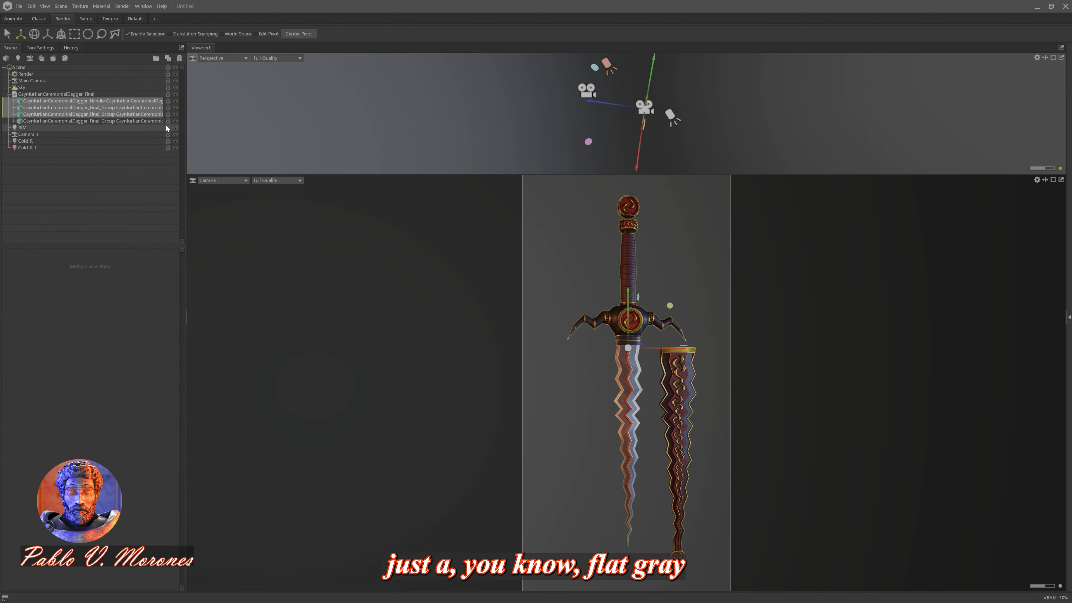
{"action": "left_click", "coordinate": [139, 121]}
{"action": "left_click", "coordinate": [126, 190]}
{"action": "left_click_drag", "start_coordinate": [696, 123], "coordinate": [530, 140], "text": "alt"}
{"action": "left_click", "coordinate": [621, 98]}
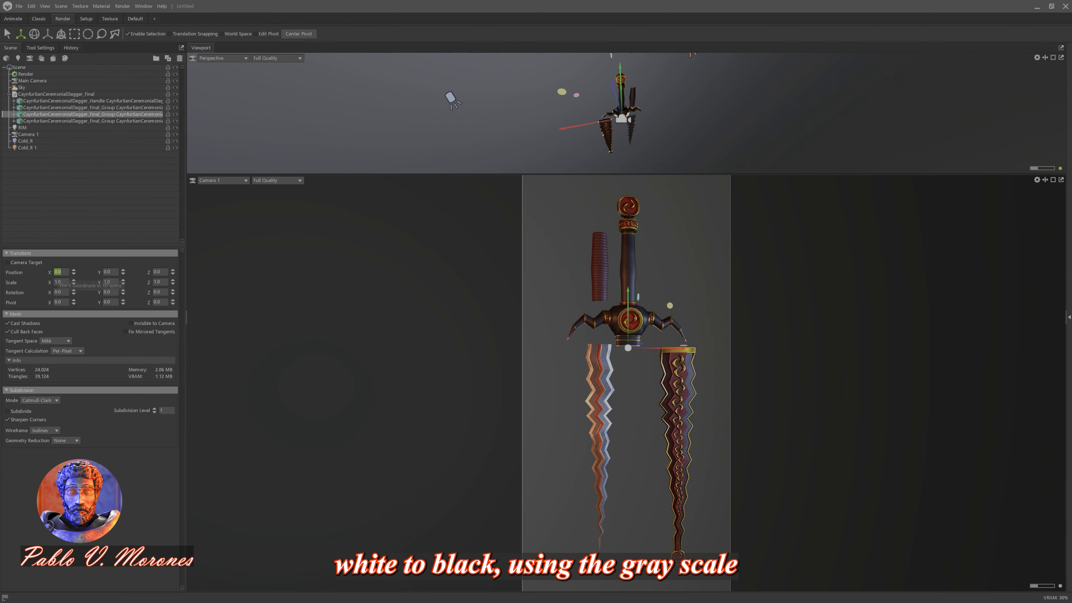
{"action": "left_click", "coordinate": [127, 177]}
Reposition Camera 1 so the separated dagger and scabbard are framed together.
{"action": "left_click", "coordinate": [140, 134]}
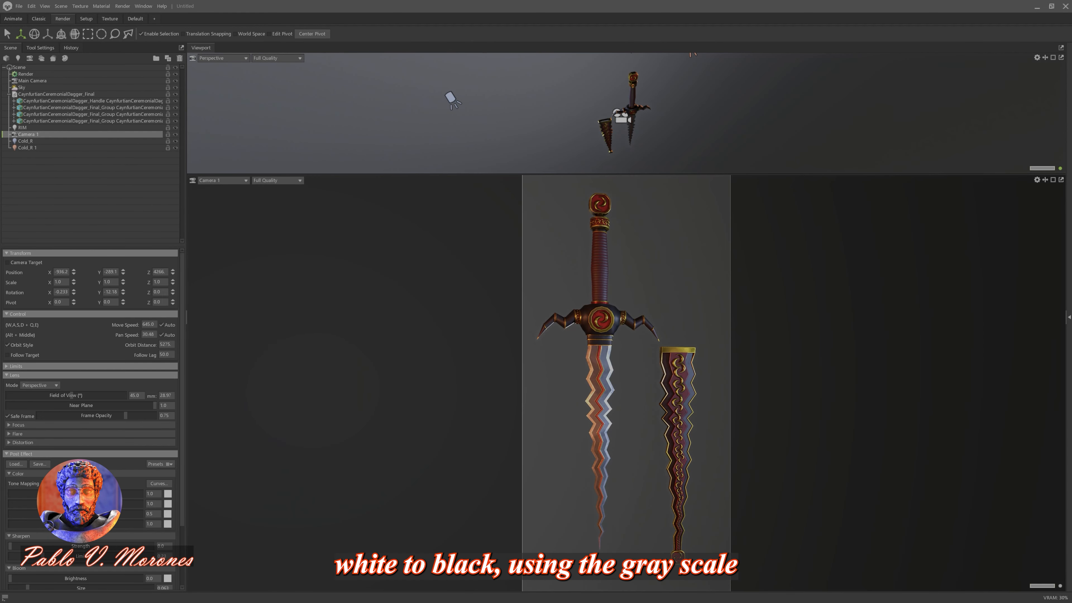
{"action": "left_click", "coordinate": [131, 121]}
{"action": "left_click", "coordinate": [105, 134]}
{"action": "scroll", "coordinate": [663, 118], "scroll_direction": "down", "scroll_amount": 5}
{"action": "left_click_drag", "start_coordinate": [566, 77], "coordinate": [570, 77]}
{"action": "scroll", "coordinate": [684, 240], "scroll_direction": "up", "scroll_amount": 3}
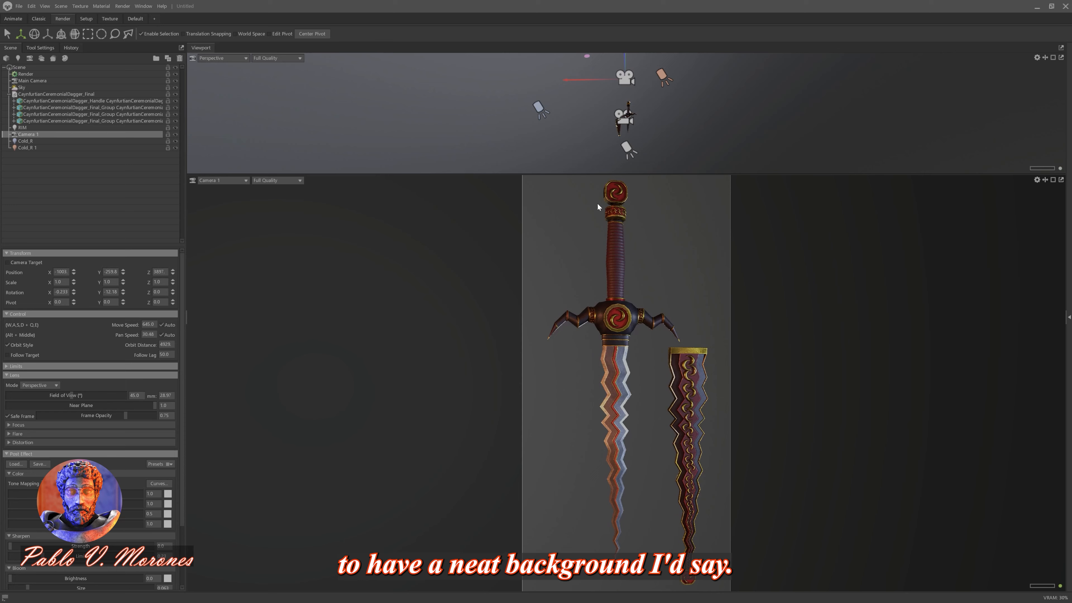
{"action": "left_click_drag", "start_coordinate": [571, 78], "coordinate": [570, 77]}
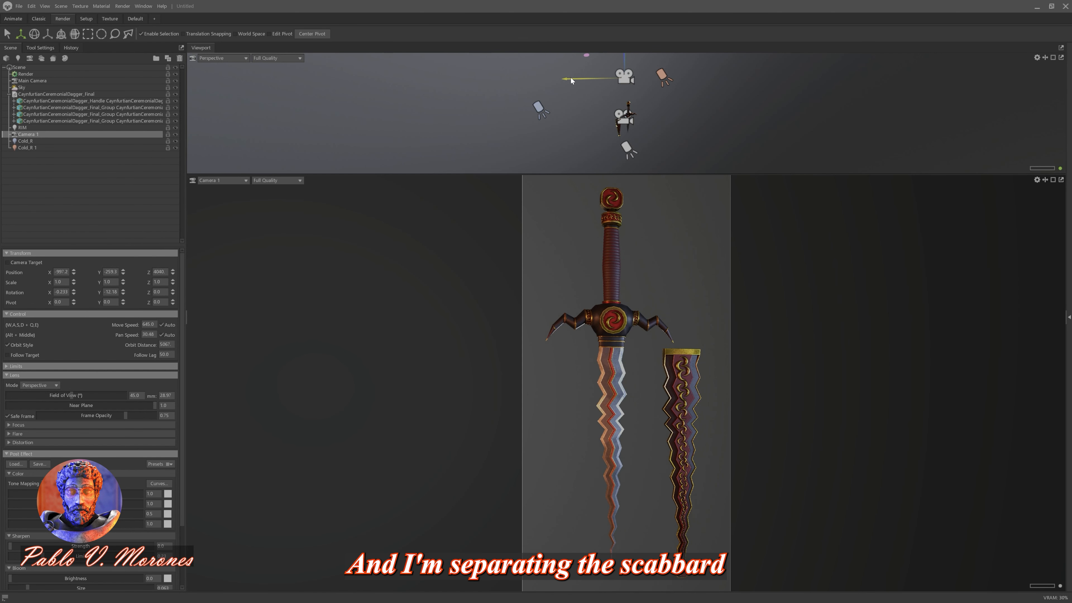
Rotate the sky lighting to -451 degrees.
{"action": "left_click_drag", "start_coordinate": [586, 127], "coordinate": [431, 130]}
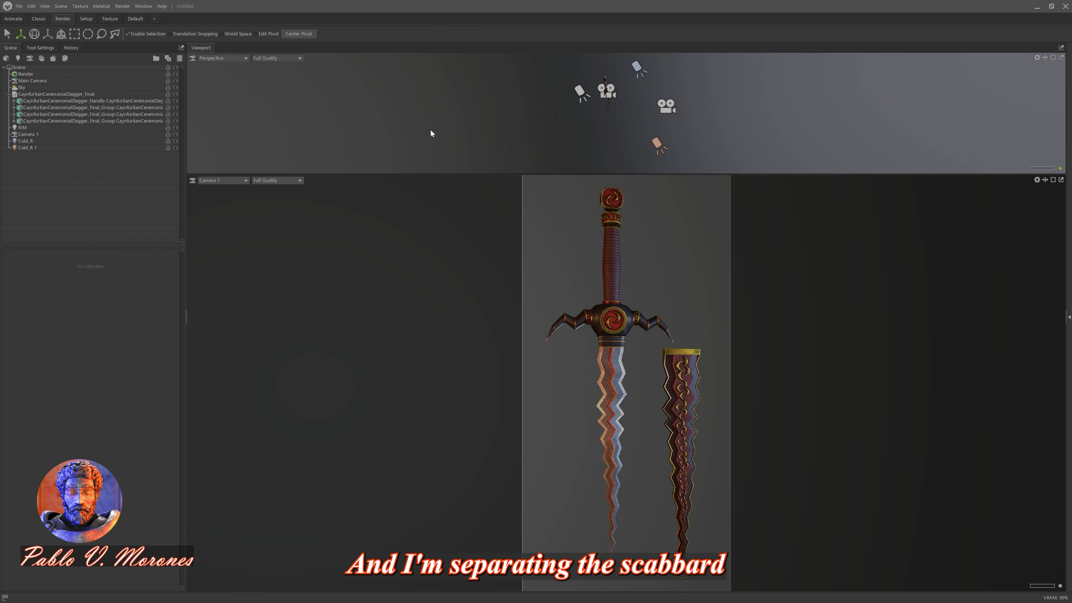
{"action": "left_click", "coordinate": [54, 88]}
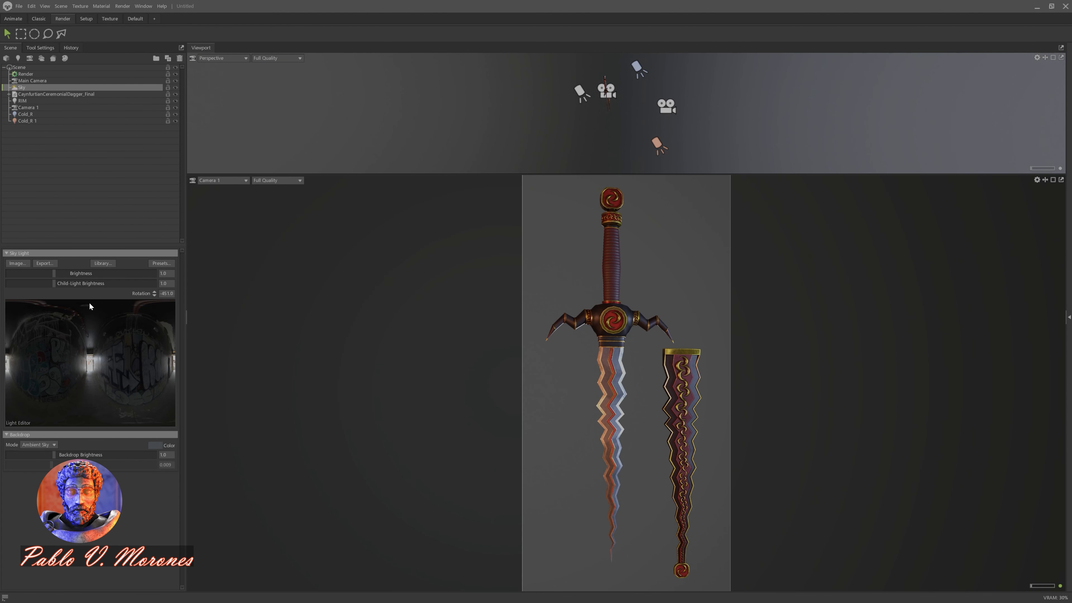
{"action": "left_click", "coordinate": [63, 121]}
Place the lights, dagger and sky under a new turntable and preview its rotation through Camera 1 on the timeline.
{"action": "left_click", "coordinate": [65, 109]}
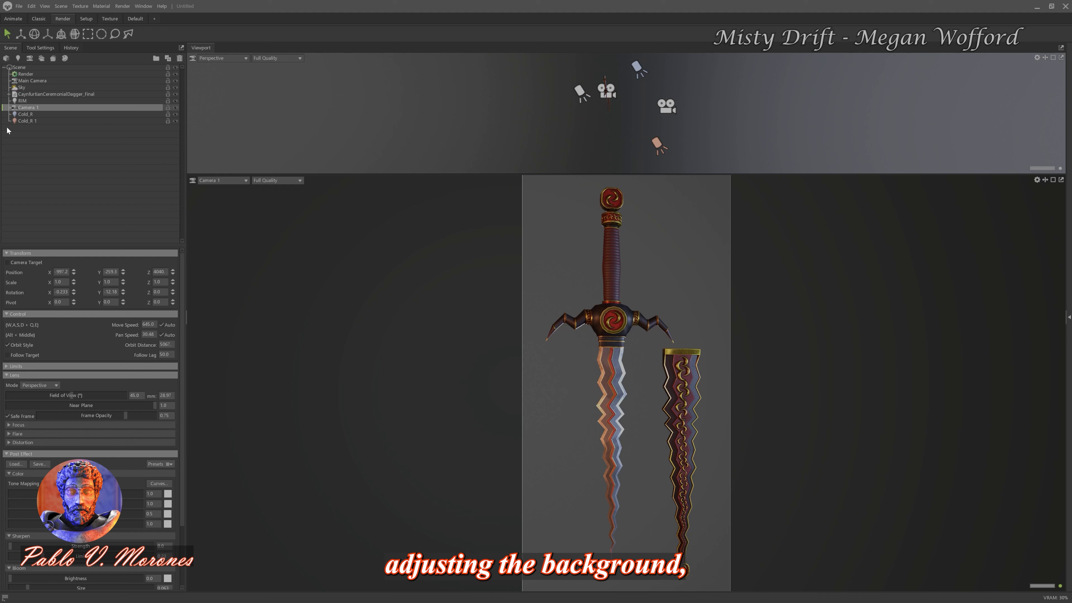
{"action": "left_click", "coordinate": [31, 121]}
{"action": "left_click", "coordinate": [35, 114], "text": "ctrl"}
{"action": "left_click", "coordinate": [42, 101], "text": "ctrl"}
{"action": "left_click", "coordinate": [46, 94], "text": "ctrl"}
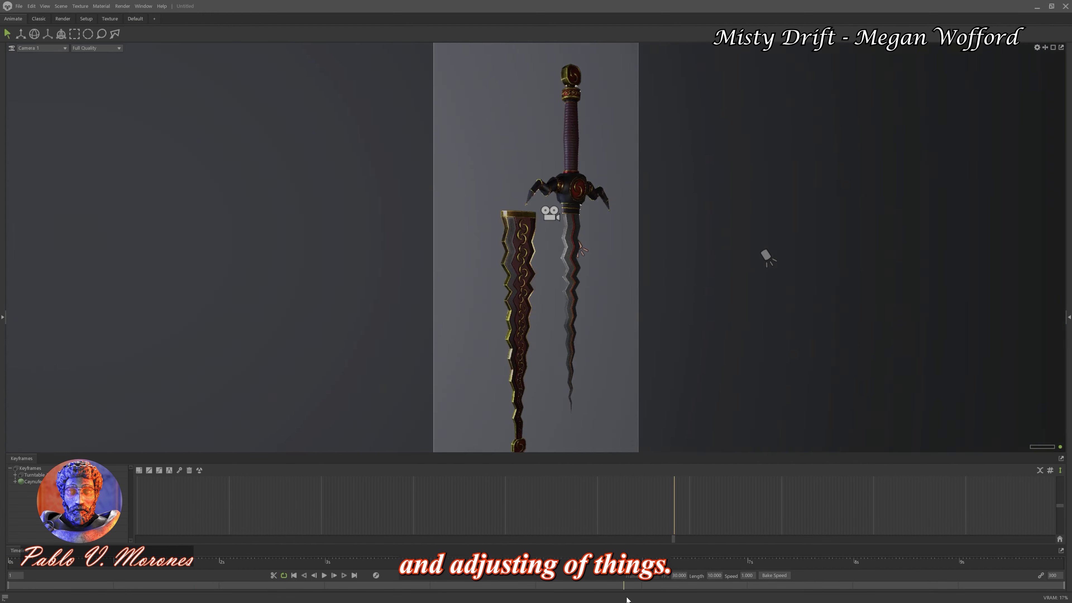
{"action": "left_click", "coordinate": [63, 19]}
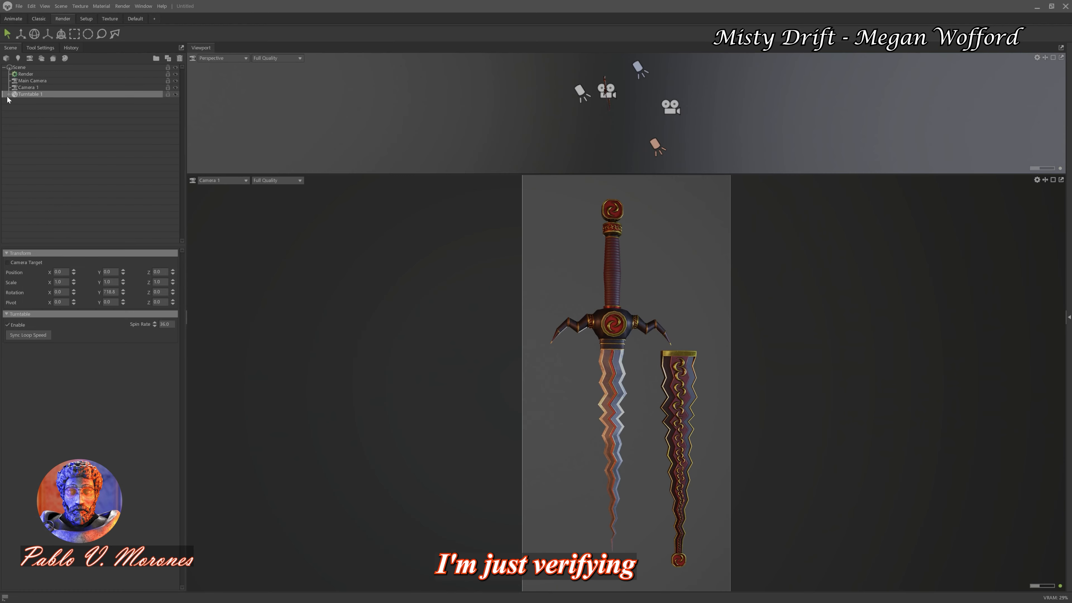
Set the sky's brightness to 0.2 and rotate the sky lighting further.
{"action": "left_click", "coordinate": [65, 128]}
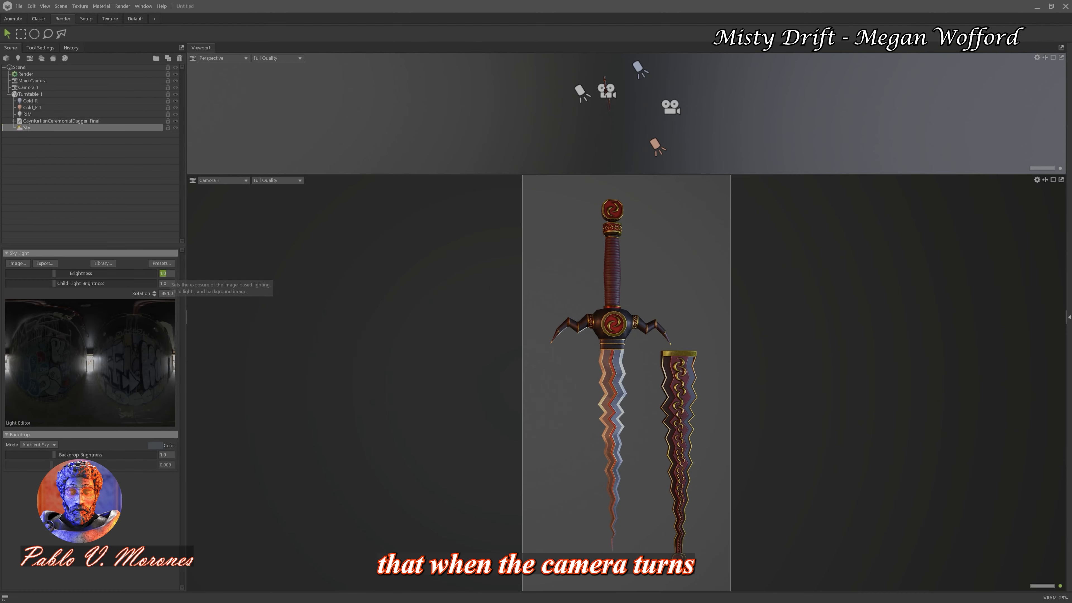
{"action": "type", "text": "0.2"}
{"action": "key", "text": "Return"}
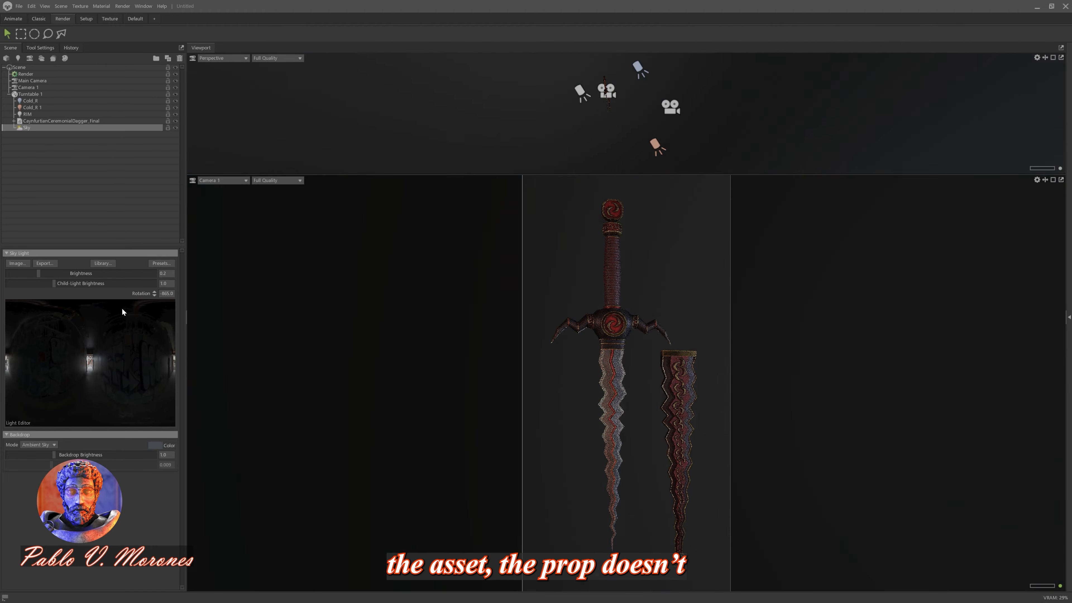
{"action": "left_click_drag", "start_coordinate": [122, 312], "coordinate": [63, 316]}
Rename the orange light to Warm_L and adjust its color.
{"action": "left_click", "coordinate": [65, 107]}
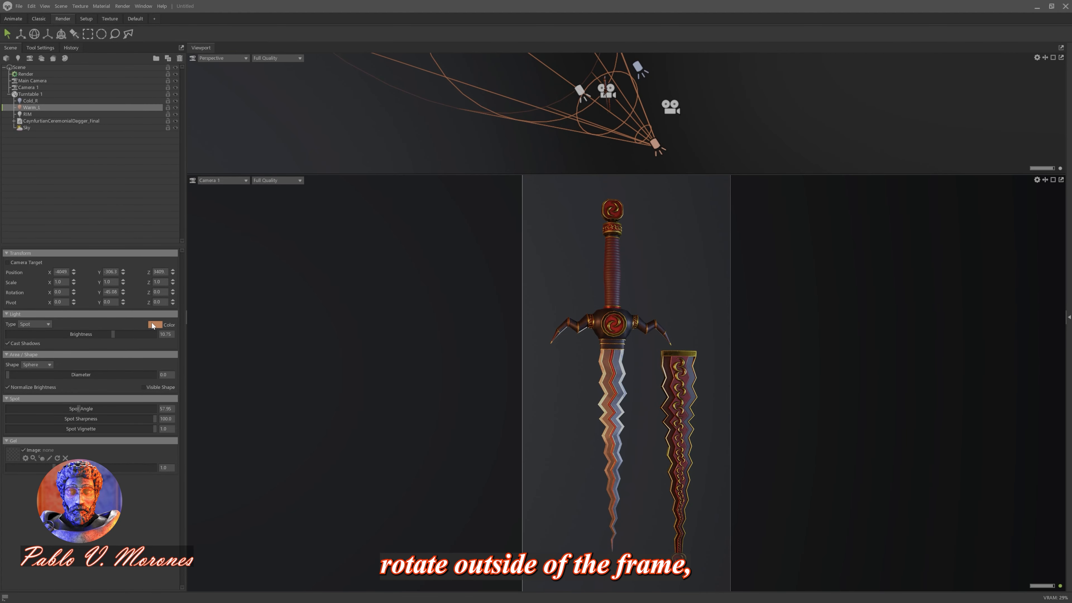
{"action": "left_click", "coordinate": [153, 323]}
{"action": "left_click_drag", "start_coordinate": [591, 236], "coordinate": [422, 246]}
{"action": "left_click", "coordinate": [453, 260]}
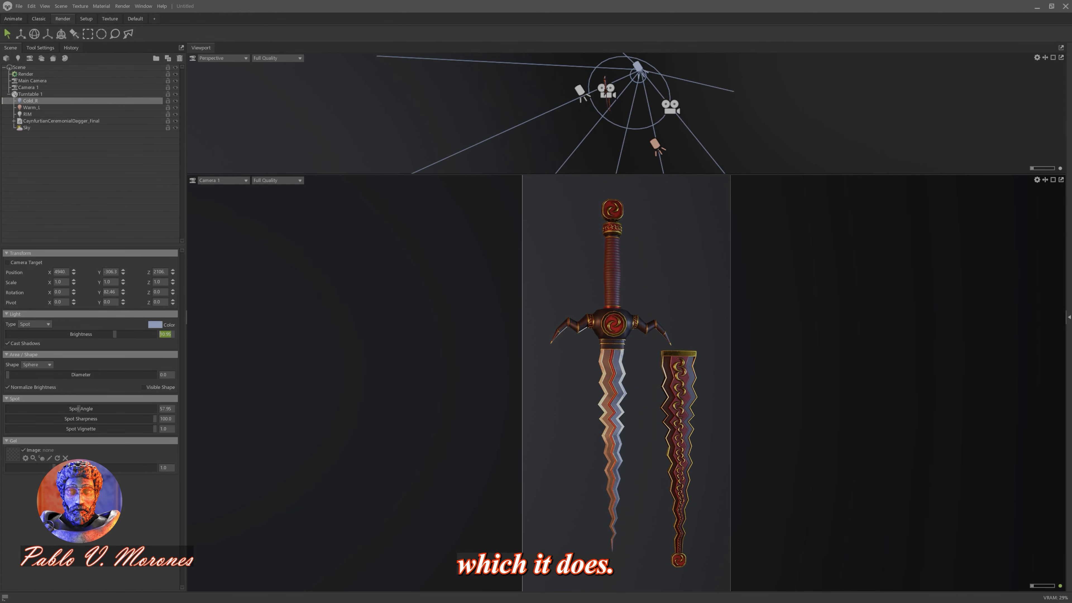
Set Cold_R's brightness to 11 and change its color to a more saturated blue.
{"action": "left_click", "coordinate": [151, 326]}
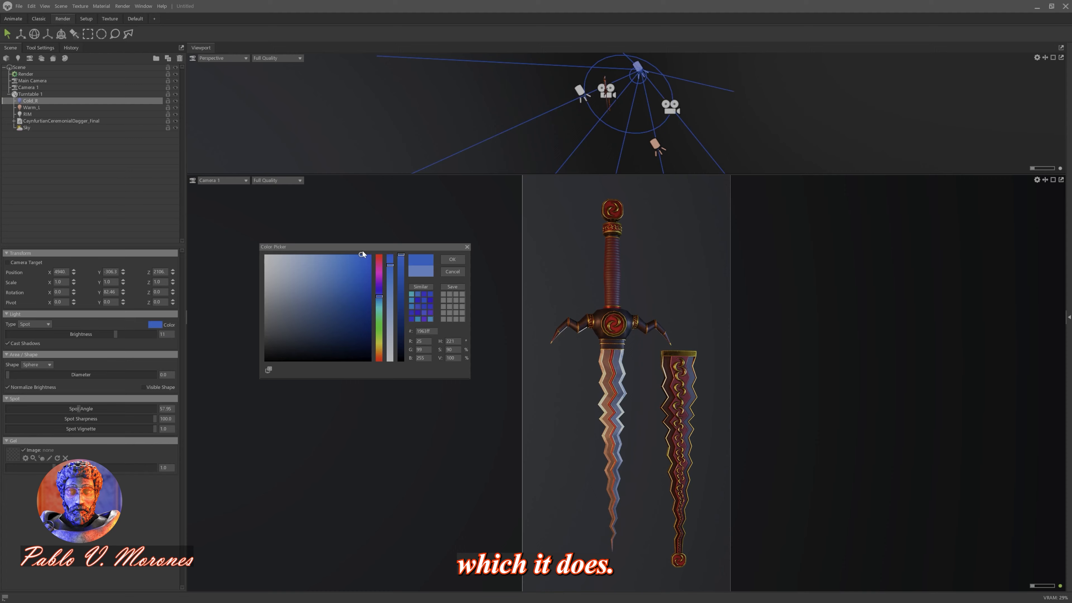
{"action": "left_click", "coordinate": [459, 264]}
{"action": "left_click", "coordinate": [86, 189]}
Duplicate the RIM light, position the copy in front of the dagger and preview the turntable animation.
{"action": "left_click", "coordinate": [64, 115]}
{"action": "key", "text": "ctrl+d"}
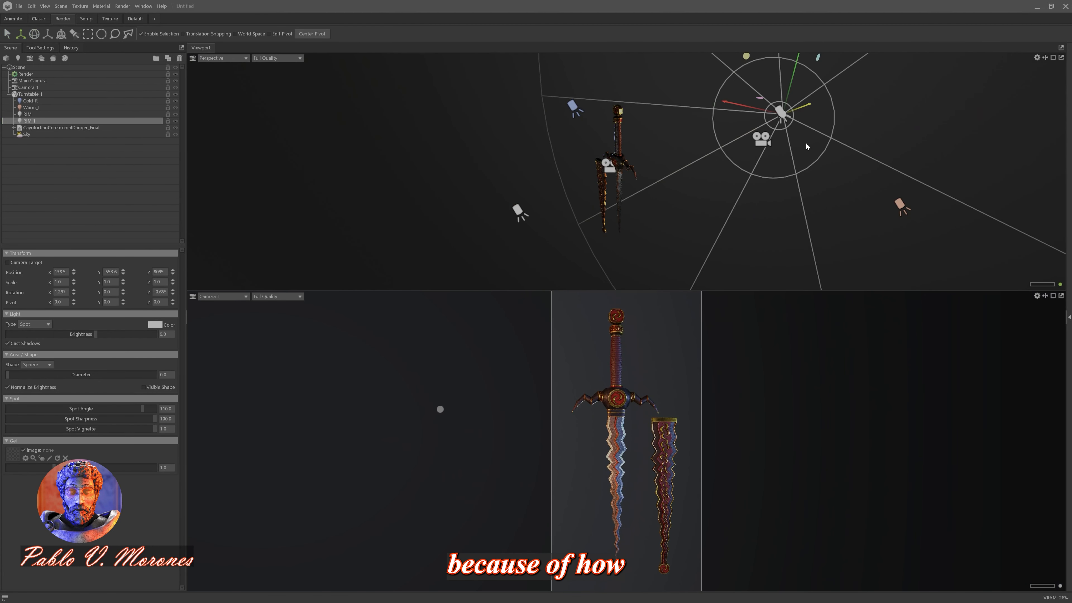
{"action": "left_click_drag", "start_coordinate": [806, 146], "coordinate": [789, 153]}
{"action": "left_click", "coordinate": [510, 179]}
{"action": "left_click_drag", "start_coordinate": [510, 178], "coordinate": [156, 319]}
{"action": "left_click", "coordinate": [58, 122]}
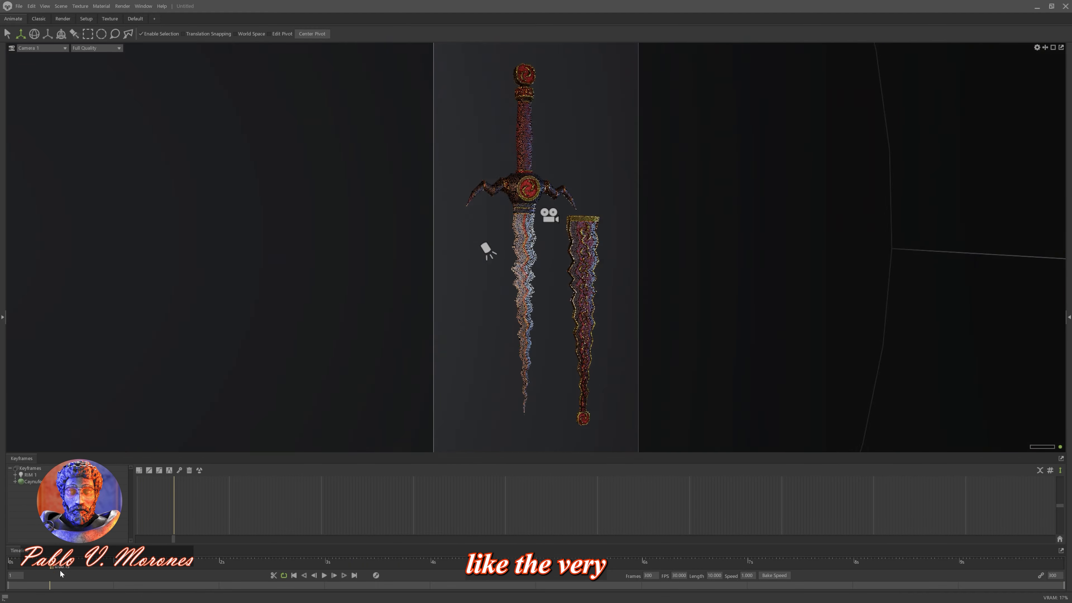
{"action": "left_click", "coordinate": [68, 20]}
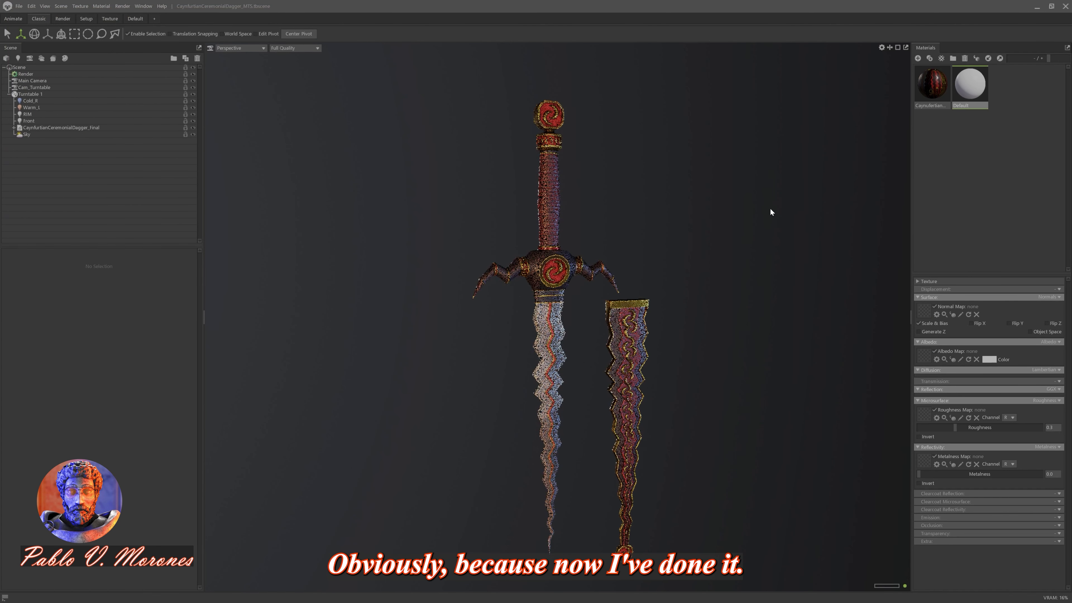
Apply the Default material to the dagger as a plain gray look, adjust its roughness and assign the occlusion and cavity maps.
{"action": "left_click_drag", "start_coordinate": [132, 106], "coordinate": [118, 128]}
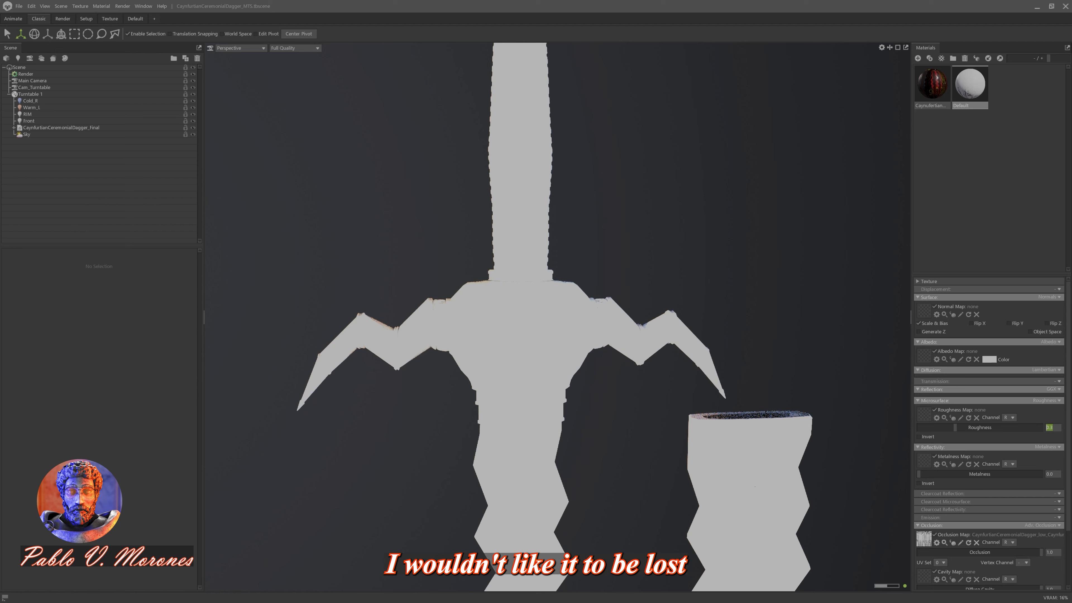
{"action": "left_click", "coordinate": [988, 359]}
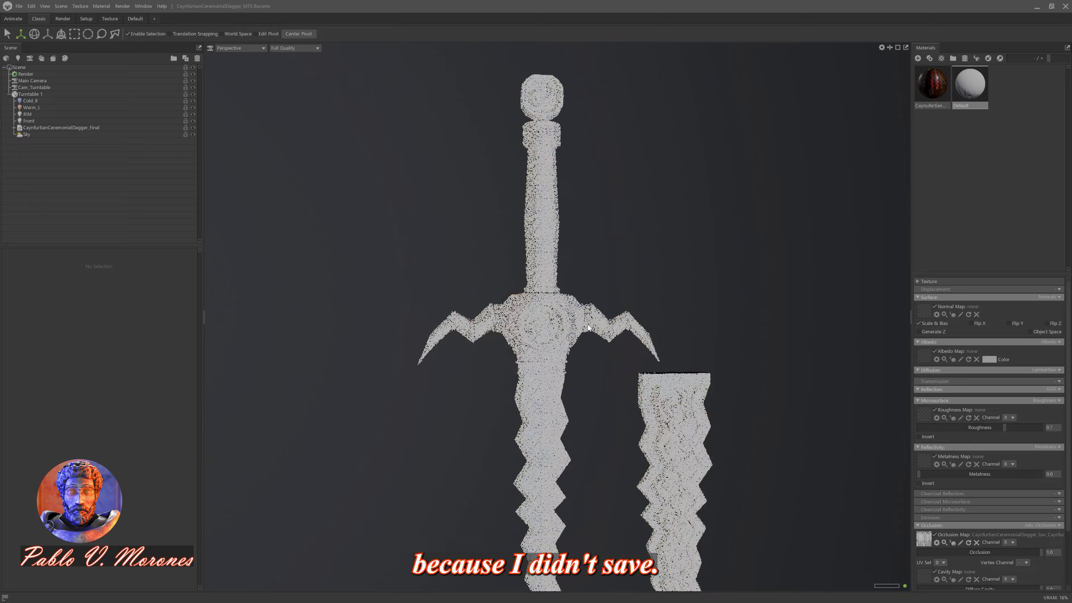
{"action": "left_click_drag", "start_coordinate": [924, 577], "coordinate": [924, 577]}
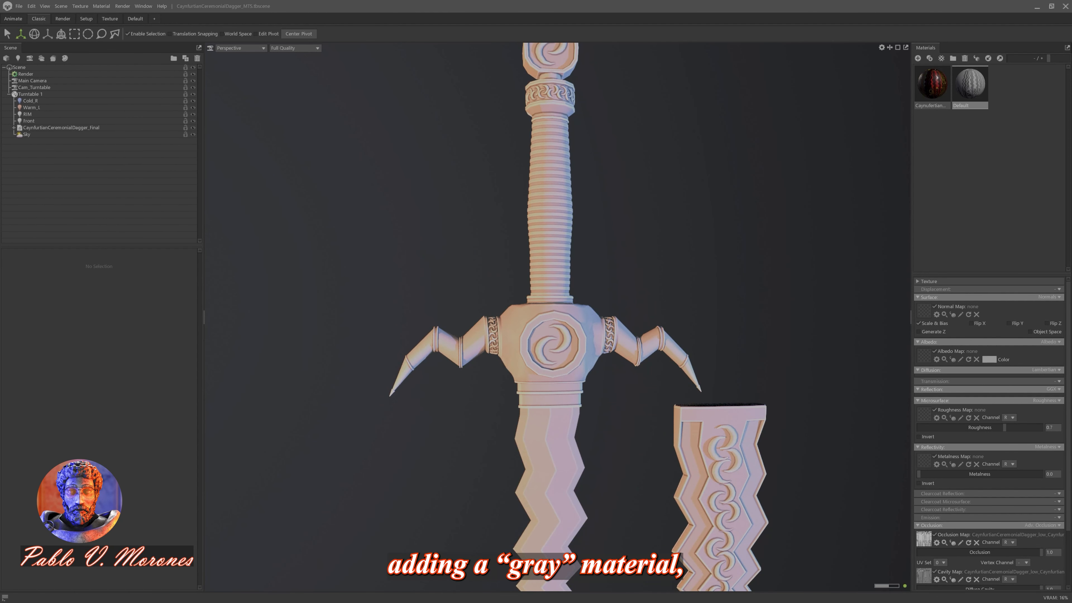
Enable Flip Y for the normal map of the dagger's gray Default material.
{"action": "left_click", "coordinate": [1014, 324]}
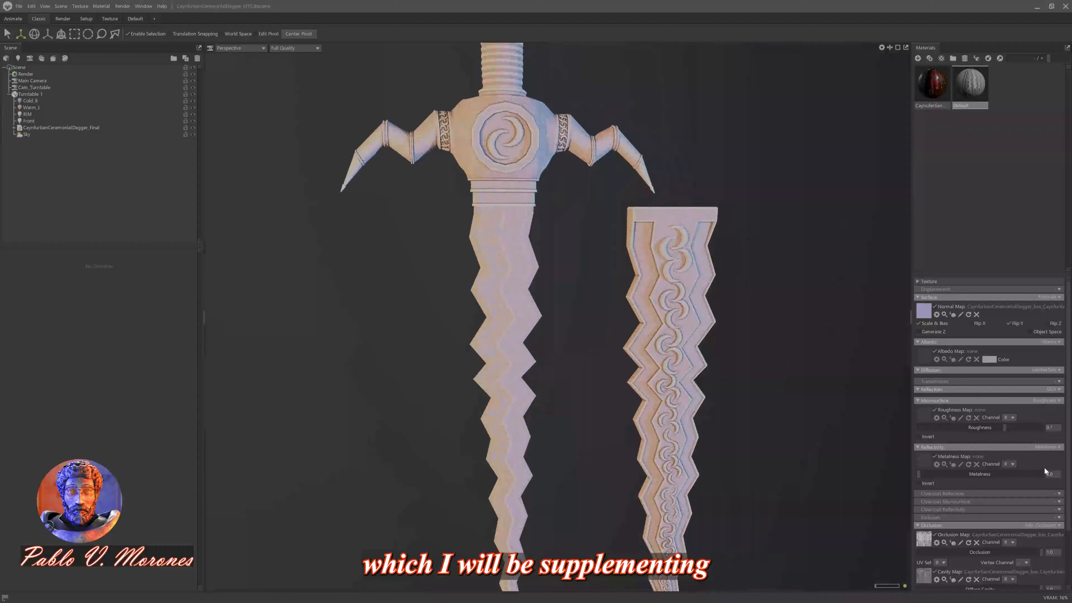
{"action": "scroll", "coordinate": [1044, 466], "scroll_direction": "down", "scroll_amount": 1}
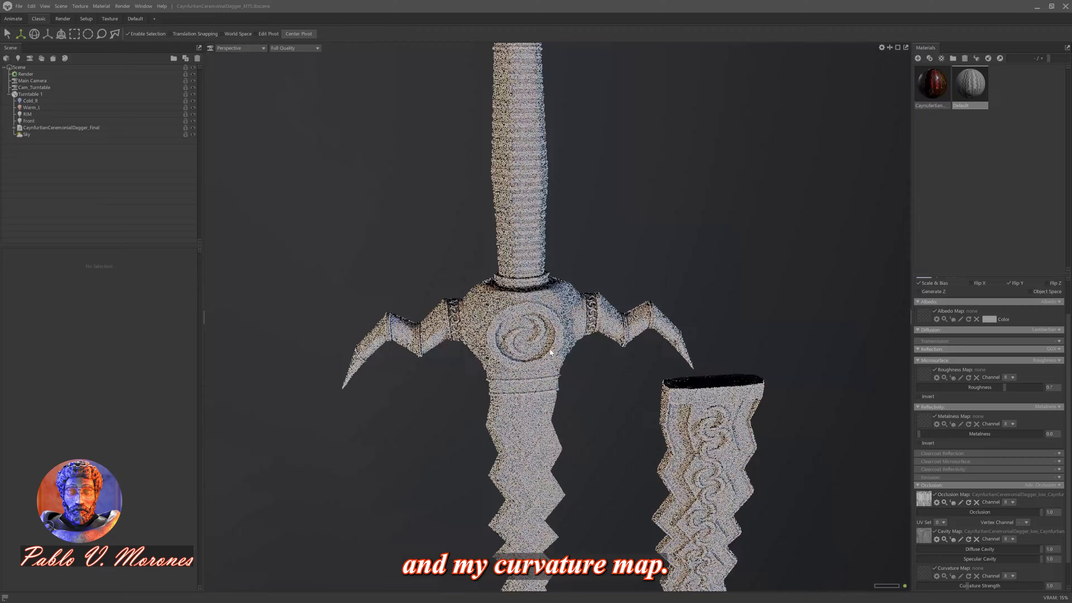
{"action": "left_click", "coordinate": [37, 282]}
{"action": "type", "text": "4"}
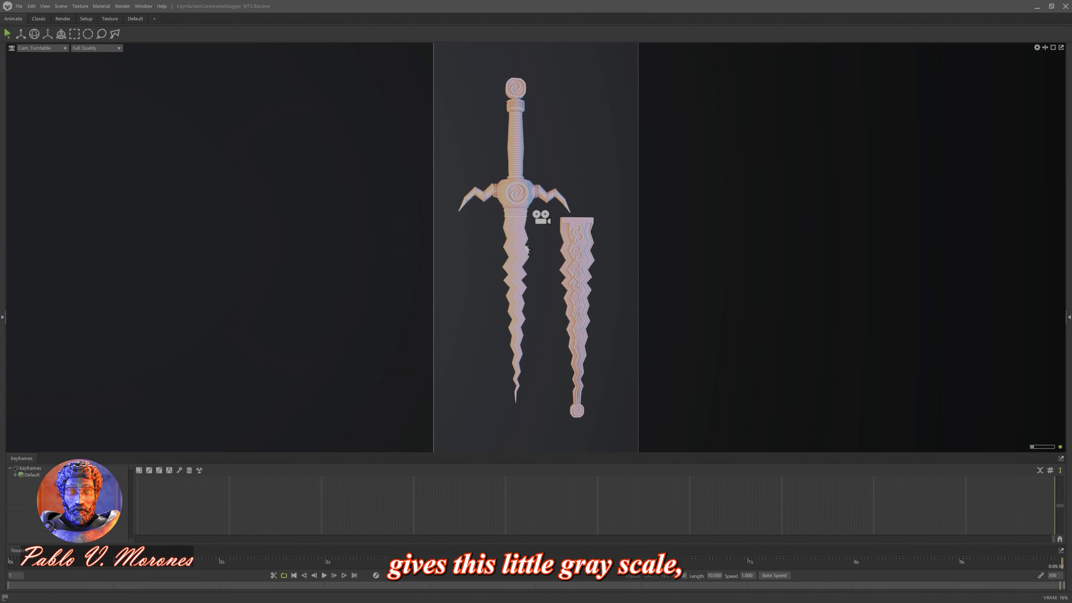
Review the Render object's image and video output settings with the gray dagger in the viewport.
{"action": "left_click", "coordinate": [63, 19]}
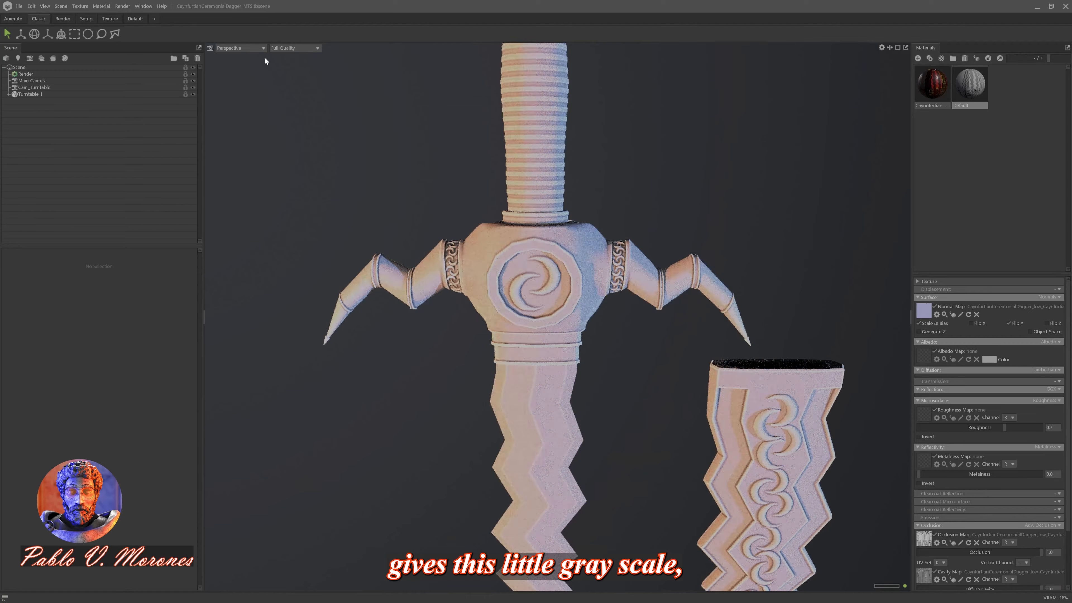
{"action": "left_click", "coordinate": [111, 75]}
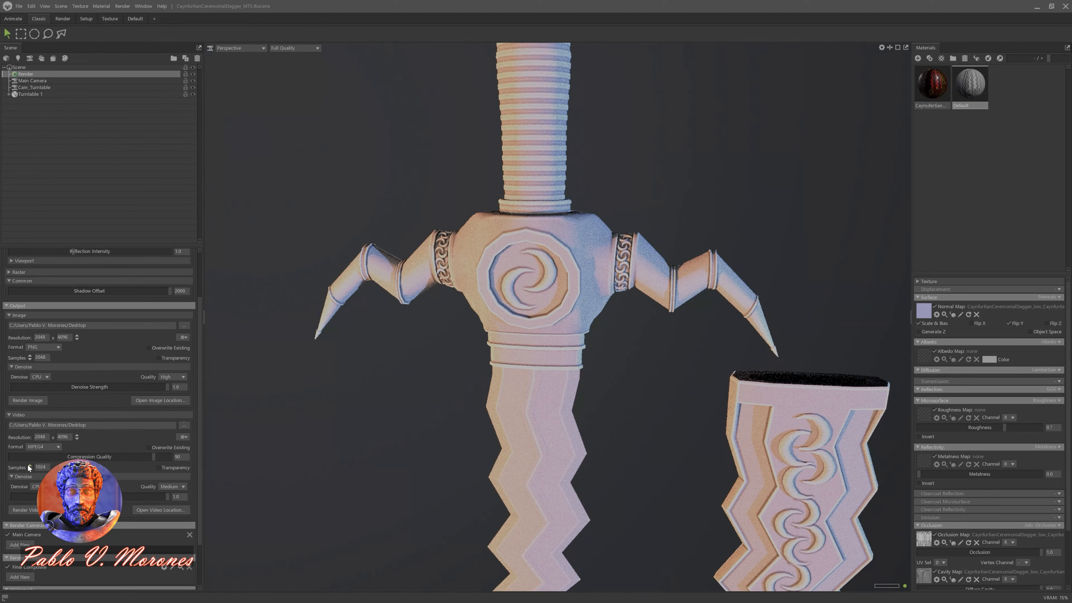
{"action": "scroll", "coordinate": [193, 478], "scroll_direction": "up", "scroll_amount": 1}
{"action": "middle_click_drag", "start_coordinate": [344, 404], "coordinate": [263, 438], "text": "alt"}
{"action": "right_click_drag", "start_coordinate": [335, 445], "coordinate": [380, 383], "text": "alt"}
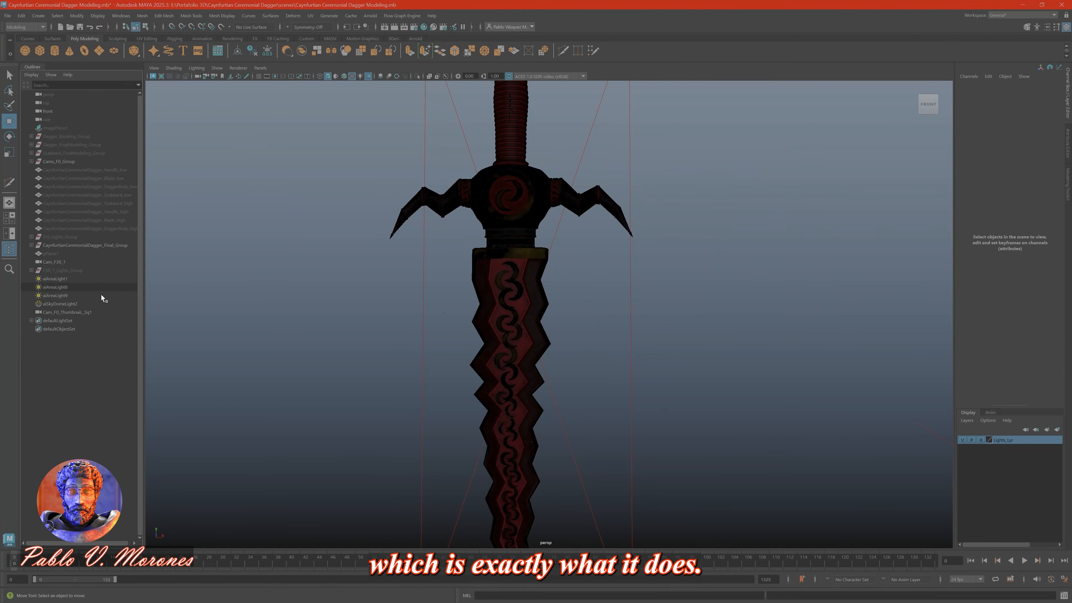
Switch to Maya, move the square thumbnail camera into Cams_F0_Group, and group the three area lights with the skydome light.
{"action": "left_click", "coordinate": [111, 312]}
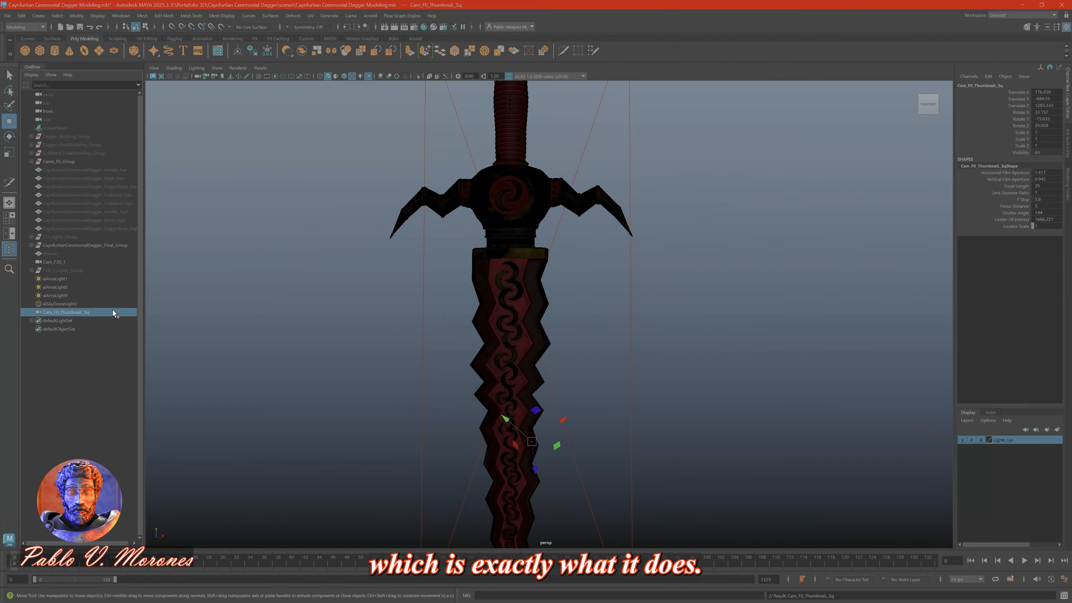
{"action": "middle_click_drag", "start_coordinate": [90, 311], "coordinate": [67, 161]}
{"action": "left_click_drag", "start_coordinate": [82, 279], "coordinate": [81, 306]}
{"action": "double_click", "coordinate": [75, 271]}
{"action": "key", "text": "ctrl+c"}
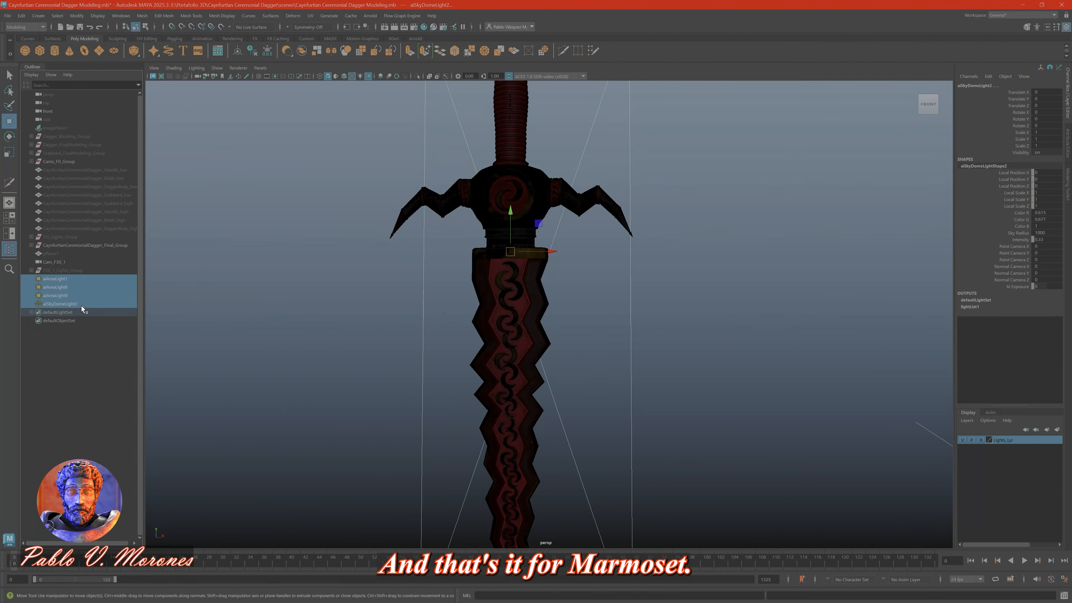
{"action": "key", "text": "ctrl+g"}
Rename the new light group as F0_NewLights_Group and save the scene.
{"action": "double_click", "coordinate": [64, 280]}
{"action": "key", "text": "ctrl+v"}
{"action": "key", "text": "Left"}
{"action": "key", "text": "BackSpace"}
{"action": "key", "text": "Right"}
{"action": "key", "text": "Right"}
{"action": "key", "text": "Right"}
{"action": "key", "text": "Right"}
{"action": "key", "text": "BackSpace"}
{"action": "key", "text": "BackSpace"}
{"action": "type", "text": "New"}
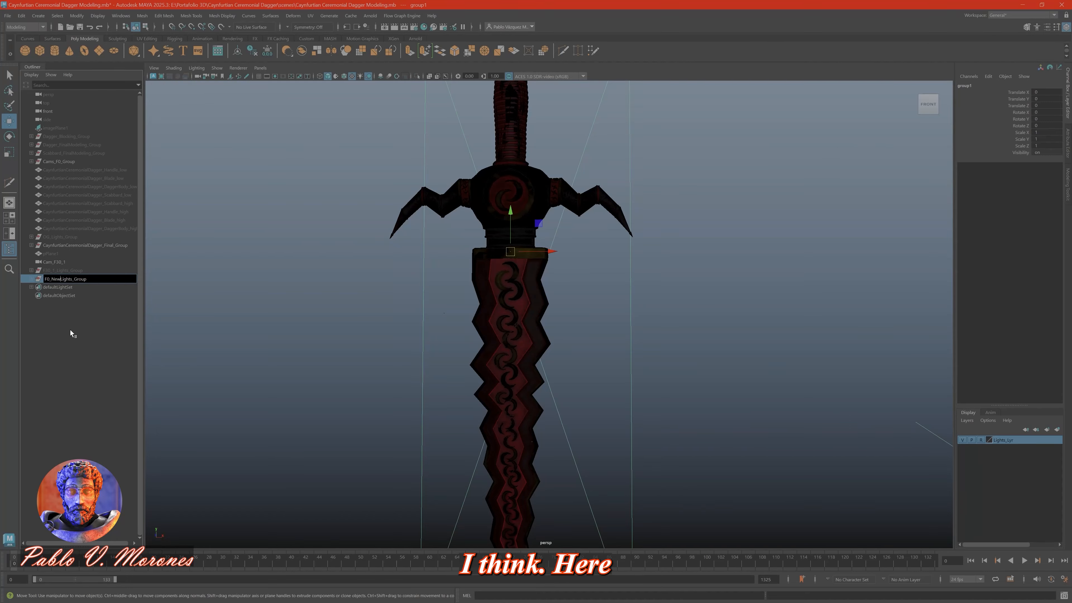
{"action": "key", "text": "Return"}
{"action": "left_click", "coordinate": [70, 329]}
{"action": "key", "text": "ctrl+s"}
Start an Arnold render through the square thumbnail camera and check the system render settings.
{"action": "left_click", "coordinate": [394, 26]}
{"action": "left_click", "coordinate": [584, 174]}
{"action": "left_click", "coordinate": [573, 233]}
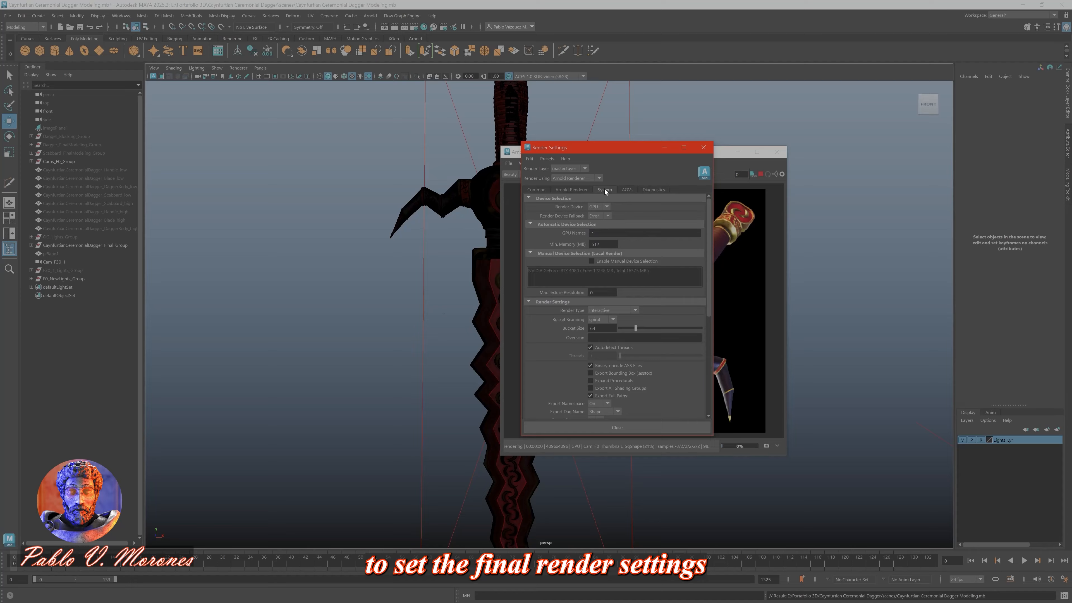
{"action": "left_click", "coordinate": [663, 427]}
Examine the artifacts beside the round emblem in the render and try the front camera for comparison.
{"action": "scroll", "coordinate": [608, 283], "scroll_direction": "up", "scroll_amount": 5}
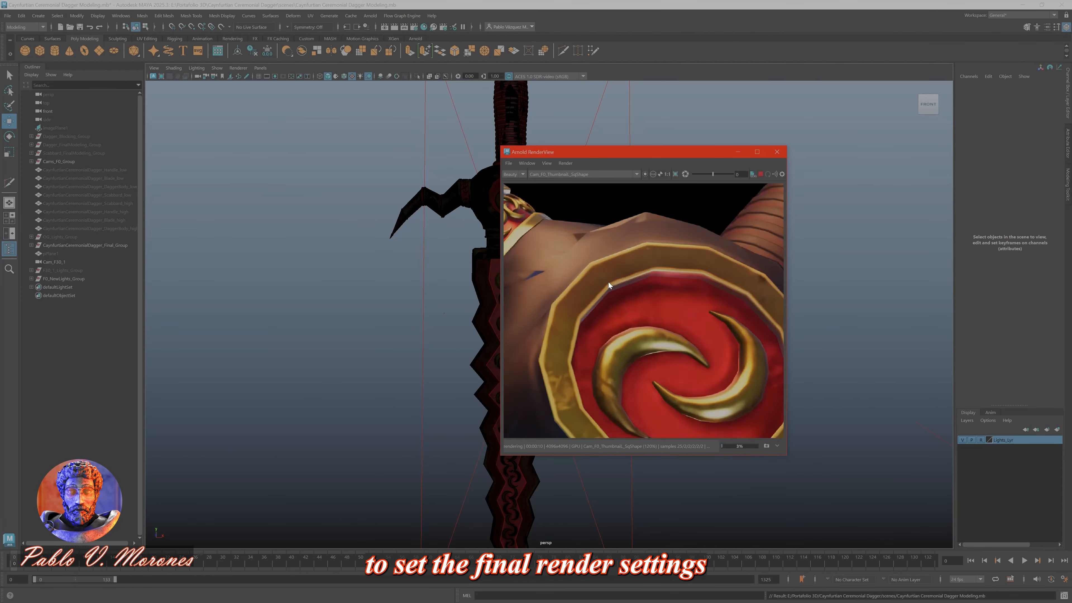
{"action": "scroll", "coordinate": [585, 267], "scroll_direction": "up", "scroll_amount": 3}
{"action": "left_click", "coordinate": [485, 198]}
{"action": "scroll", "coordinate": [486, 199], "scroll_direction": "up", "scroll_amount": 5}
{"action": "left_click", "coordinate": [570, 175]}
{"action": "left_click", "coordinate": [563, 183]}
{"action": "scroll", "coordinate": [395, 311], "scroll_direction": "up", "scroll_amount": 4}
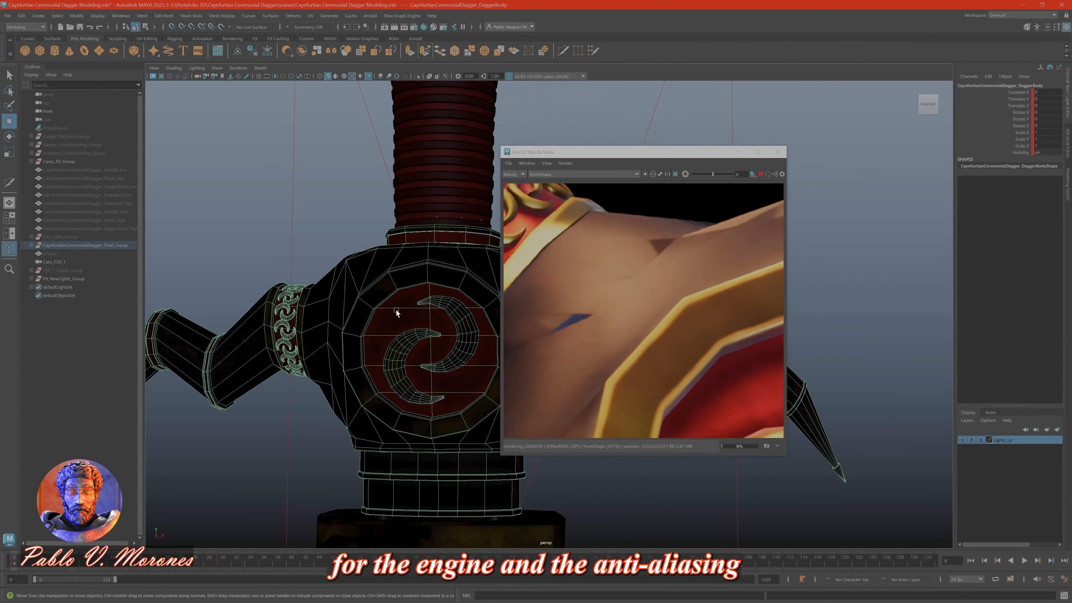
Inspect the dagger body's mesh around the emblem and return the render to the square thumbnail camera.
{"action": "left_click_drag", "start_coordinate": [337, 313], "coordinate": [372, 317], "text": "alt"}
{"action": "scroll", "coordinate": [678, 259], "scroll_direction": "down", "scroll_amount": 10}
{"action": "left_click_drag", "start_coordinate": [390, 281], "coordinate": [323, 271], "text": "alt"}
{"action": "left_click", "coordinate": [569, 175]}
{"action": "left_click", "coordinate": [569, 229]}
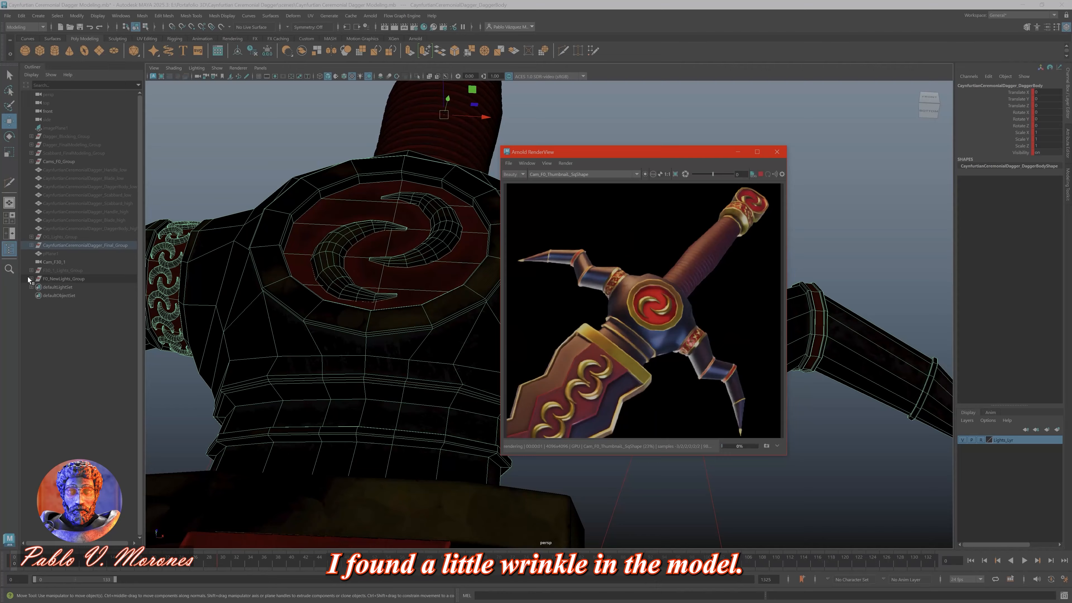
Select the first area light in F0_NewLights_Group, save the scene and open the light's attributes.
{"action": "left_click", "coordinate": [31, 279]}
{"action": "left_click", "coordinate": [60, 287]}
{"action": "key", "text": "ctrl+s"}
{"action": "left_click", "coordinate": [1068, 146]}
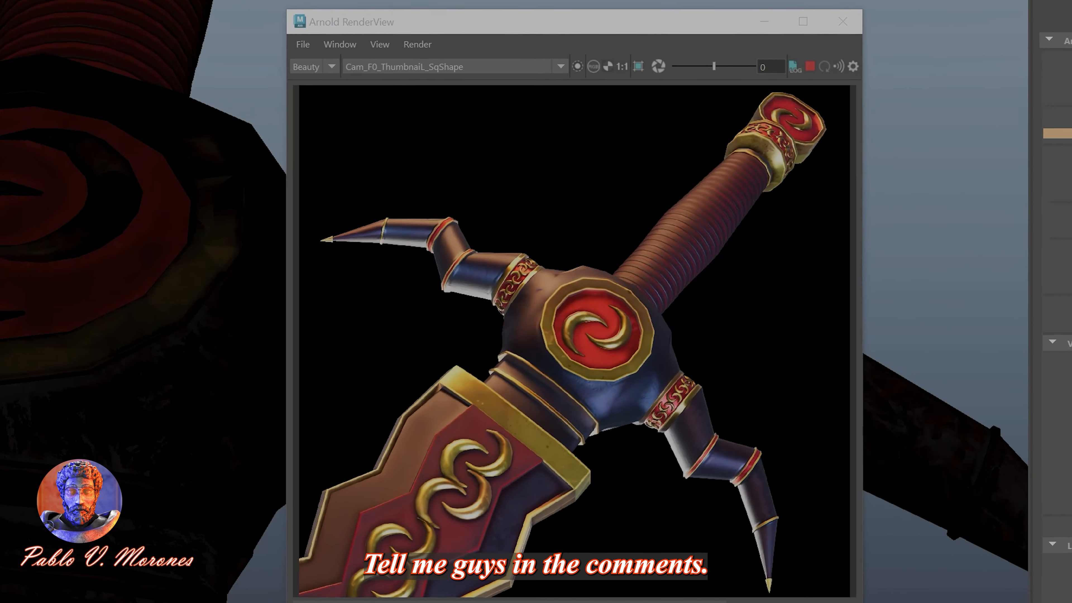
Examine the artifacts beside the emblem and restrict the render to a crop region around them.
{"action": "scroll", "coordinate": [526, 282], "scroll_direction": "up", "scroll_amount": 5}
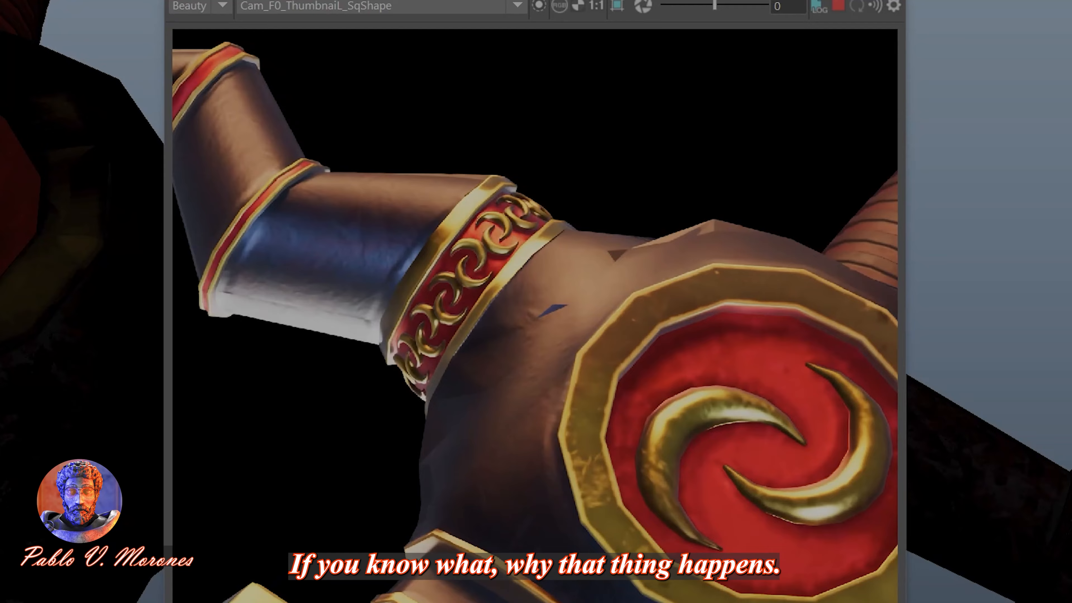
{"action": "scroll", "coordinate": [524, 278], "scroll_direction": "down", "scroll_amount": 5}
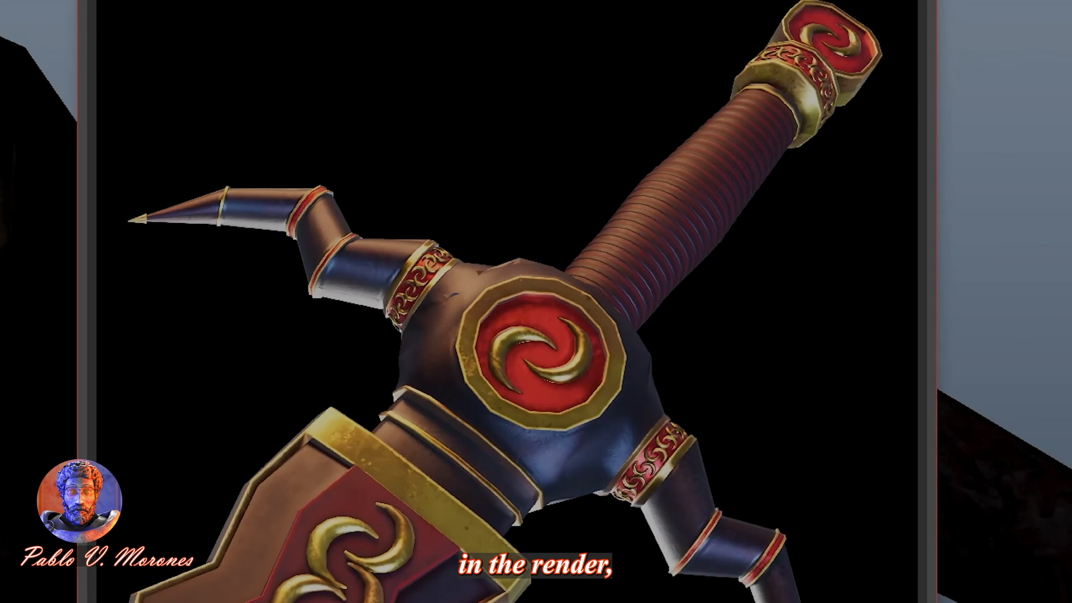
{"action": "scroll", "coordinate": [480, 282], "scroll_direction": "up", "scroll_amount": 10}
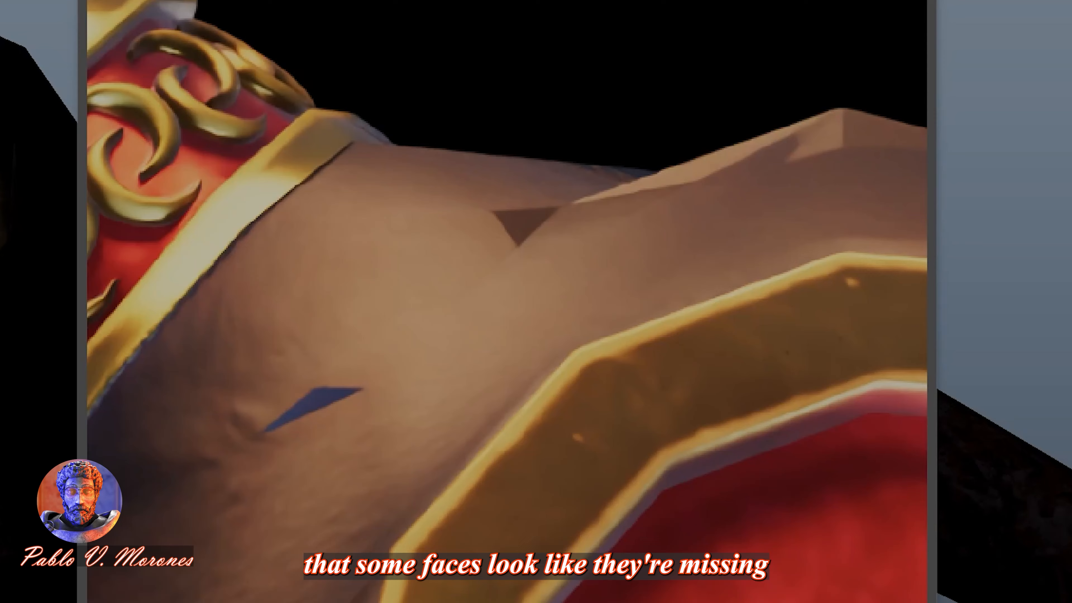
{"action": "left_click_drag", "start_coordinate": [137, 111], "coordinate": [625, 520]}
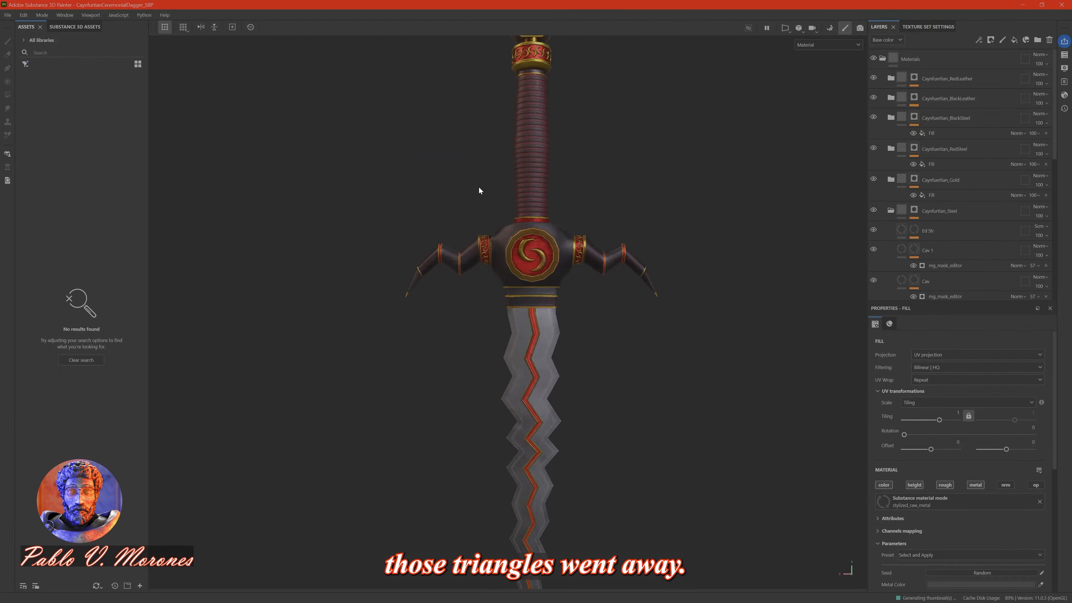
Switch to Substance 3D Painter and inspect the textured guard around the emblem for the same artifacts.
{"action": "scroll", "coordinate": [478, 186], "scroll_direction": "up", "scroll_amount": 10}
{"action": "left_click_drag", "start_coordinate": [528, 237], "coordinate": [549, 253], "text": "alt"}
{"action": "scroll", "coordinate": [549, 254], "scroll_direction": "down", "scroll_amount": 10}
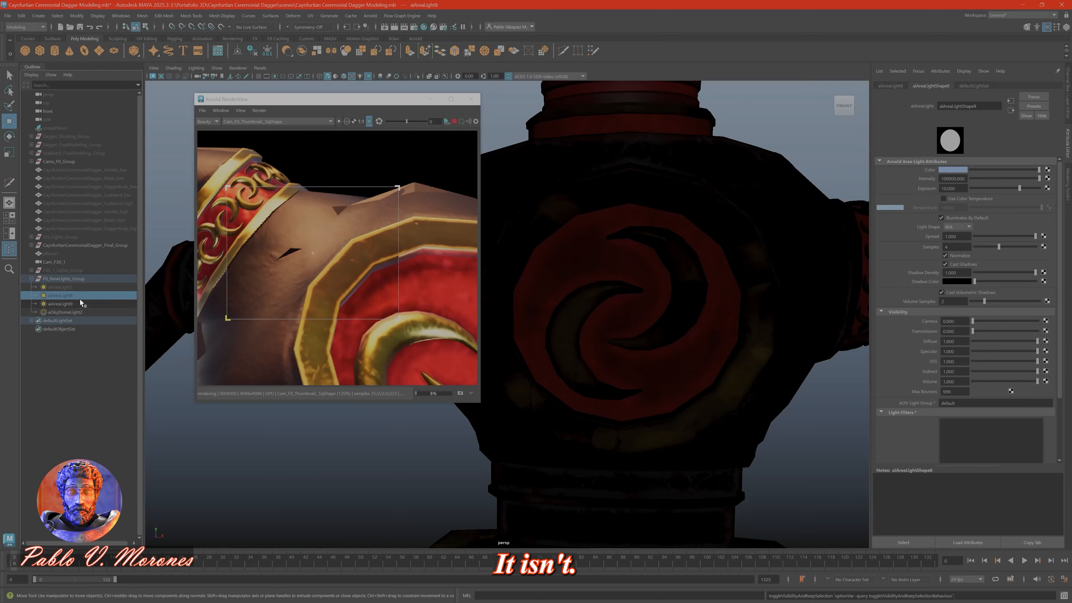
Return to Maya and test the area light settings for their effect on the artifacts in the render region.
{"action": "left_click", "coordinate": [80, 303]}
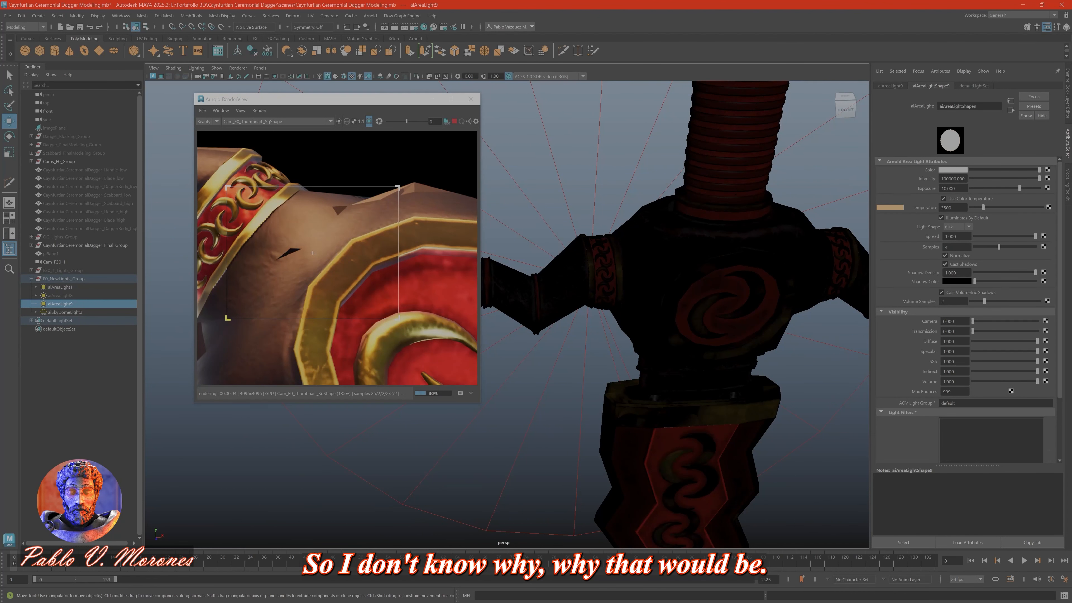
{"action": "left_click", "coordinate": [964, 258]}
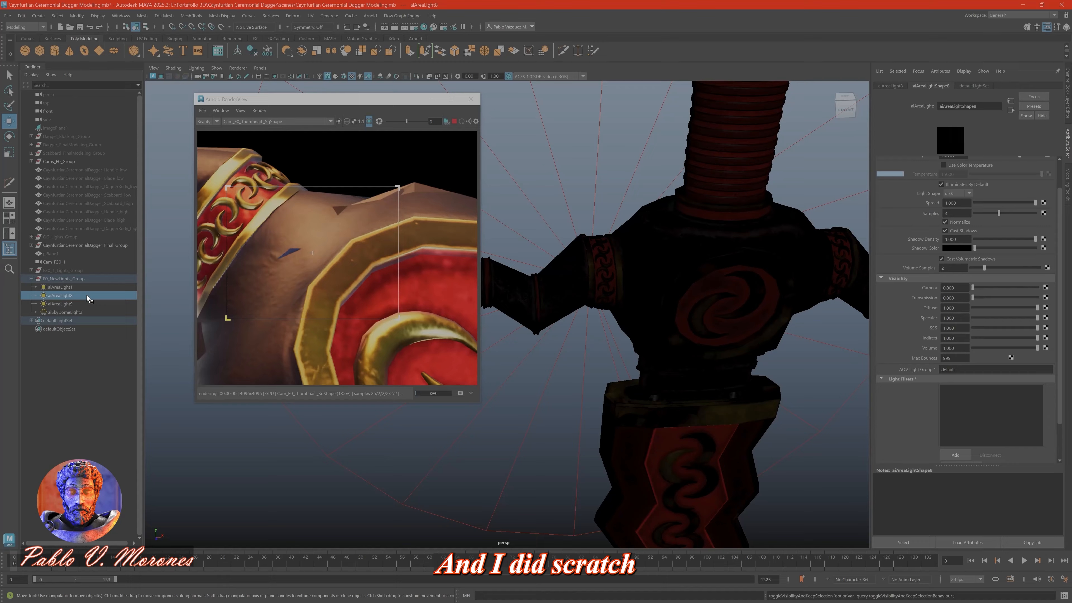
{"action": "scroll", "coordinate": [214, 240], "scroll_direction": "down", "scroll_amount": 3}
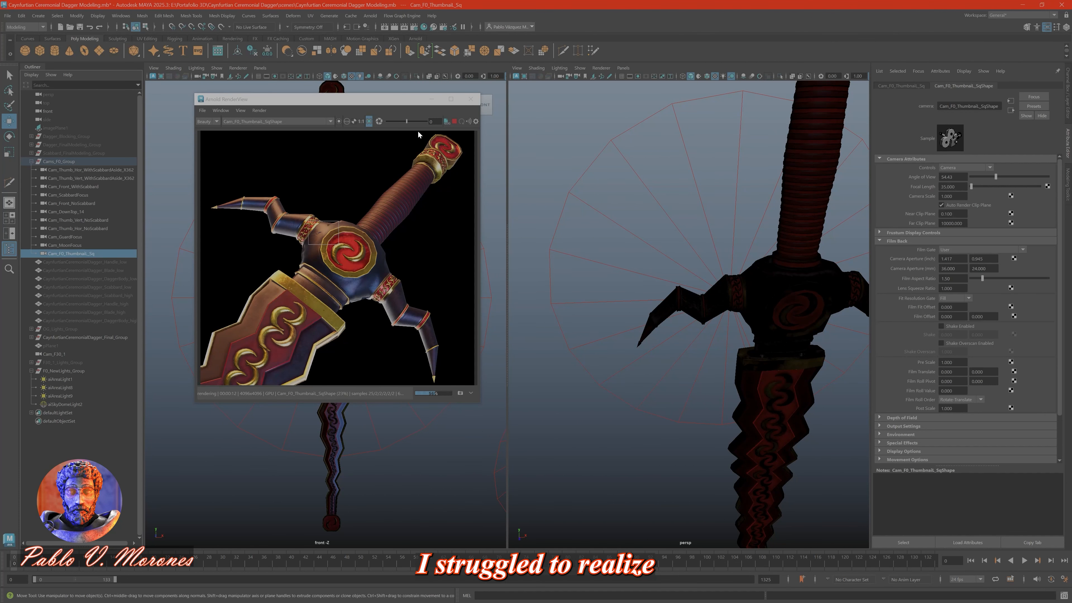
Look through a duplicate of the square thumbnail camera and switch the Arnold render to that copy.
{"action": "left_click_drag", "start_coordinate": [296, 99], "coordinate": [680, 147]}
{"action": "left_click", "coordinate": [154, 68]}
{"action": "left_click", "coordinate": [181, 169]}
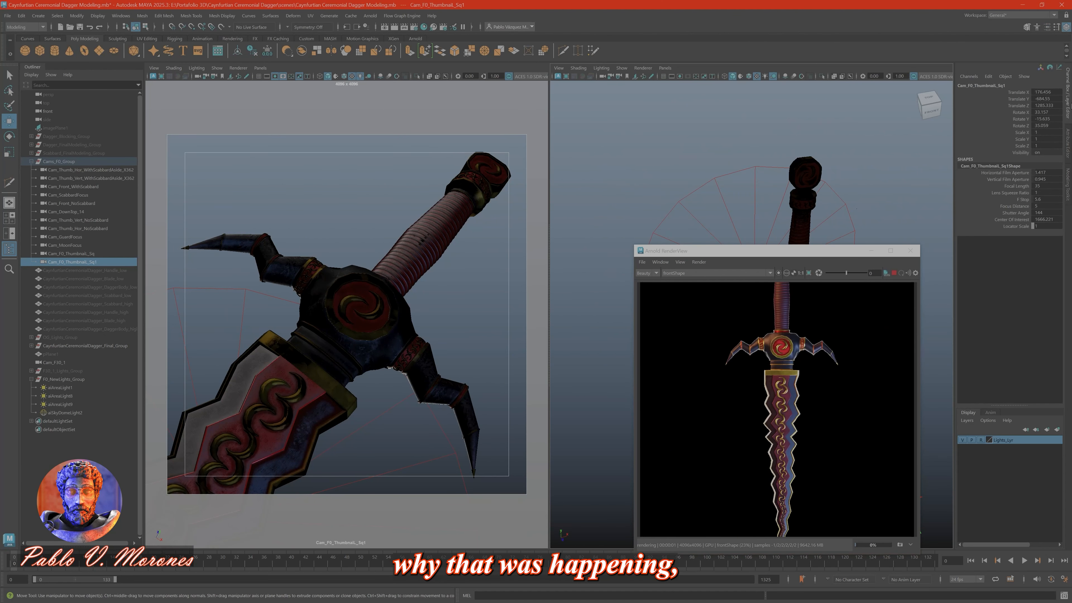
{"action": "left_click", "coordinate": [718, 272]}
{"action": "left_click", "coordinate": [706, 335]}
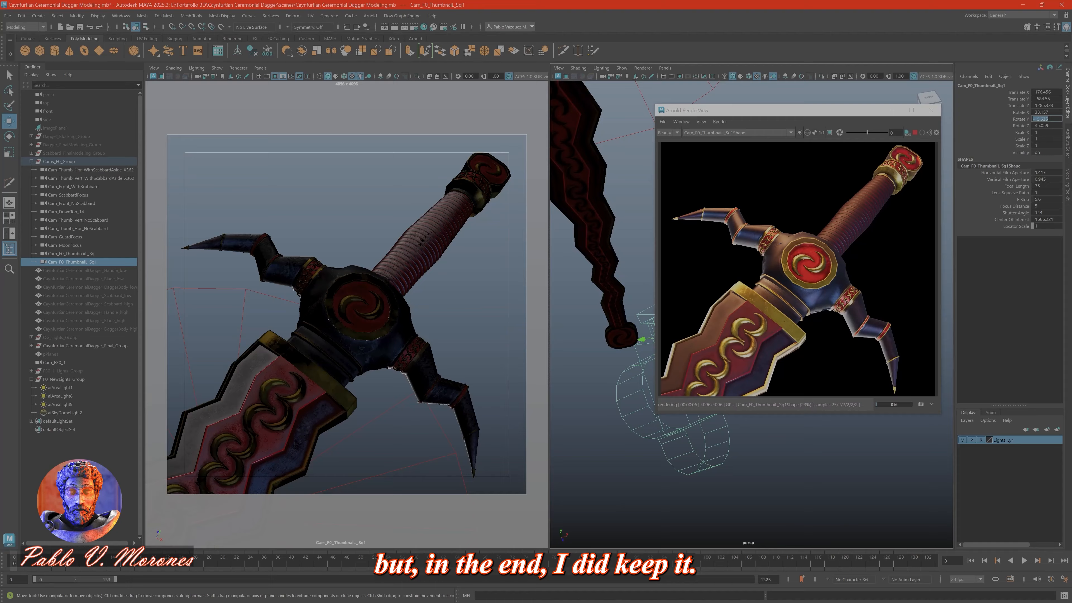
Try setting the duplicate camera's Rotate Y to -20 and undo it.
{"action": "type", "text": "-20"}
{"action": "key", "text": "Return"}
{"action": "key", "text": "ctrl+z"}
Try a Rotate X of 50 on the duplicate camera, set it to 39 and adjust the view angle slightly.
{"action": "left_click", "coordinate": [1046, 112]}
{"action": "type", "text": "50"}
{"action": "key", "text": "Return"}
{"action": "type", "text": "39"}
{"action": "key", "text": "Return"}
{"action": "left_click_drag", "start_coordinate": [405, 254], "coordinate": [407, 276], "text": "alt"}
{"action": "scroll", "coordinate": [434, 271], "scroll_direction": "up", "scroll_amount": 2}
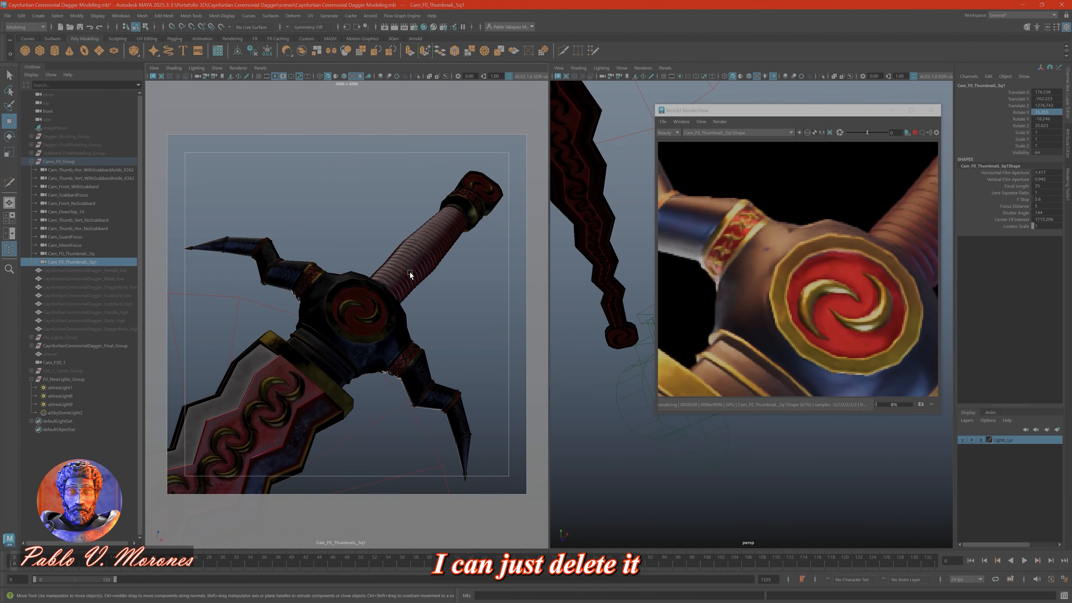
Check the dagger body's geometry at the handle and orbit the duplicate thumbnail camera to another angle.
{"action": "left_click", "coordinate": [406, 276]}
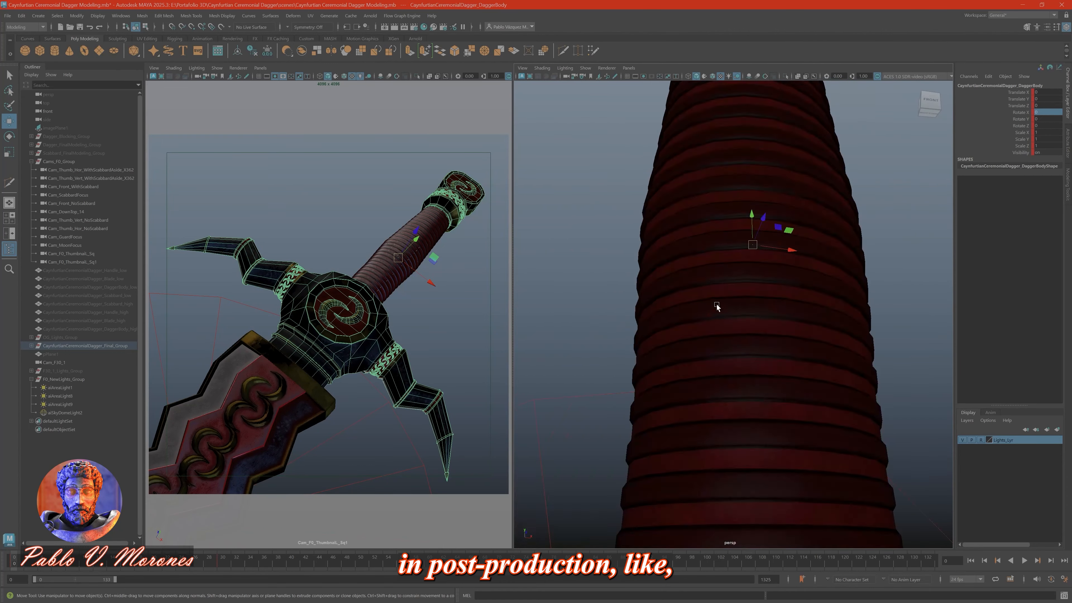
{"action": "right_click", "coordinate": [713, 311]}
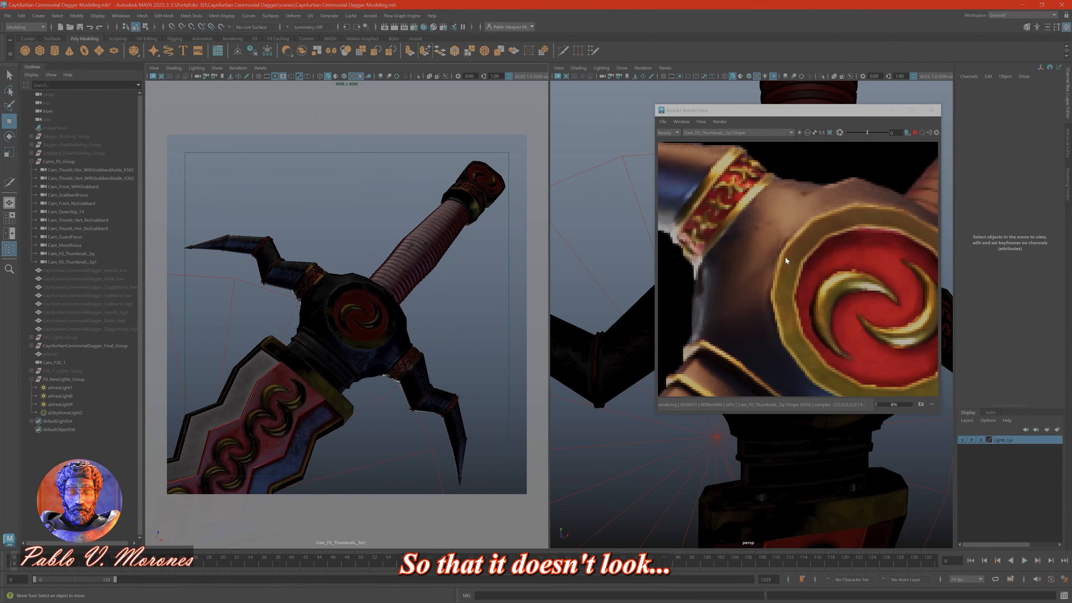
{"action": "left_click_drag", "start_coordinate": [367, 315], "coordinate": [425, 263], "text": "alt"}
{"action": "left_click", "coordinate": [118, 263]}
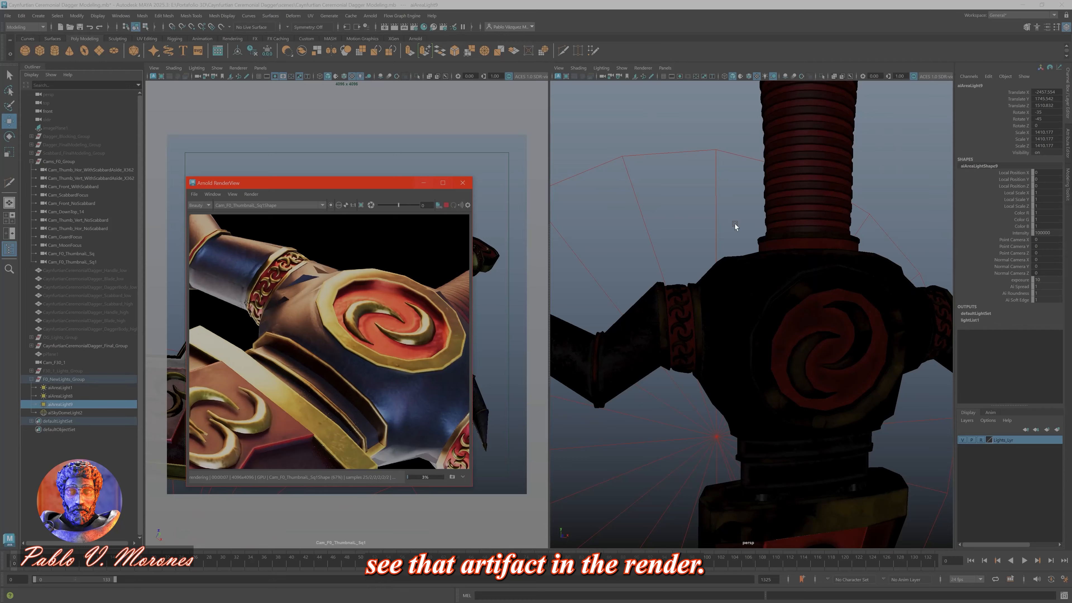
Move aiAreaLight9 to about X -2072, Y 1677 and render through the original square thumbnail camera again.
{"action": "key", "text": "f"}
{"action": "left_click_drag", "start_coordinate": [760, 354], "coordinate": [815, 436]}
{"action": "left_click_drag", "start_coordinate": [265, 182], "coordinate": [648, 141]}
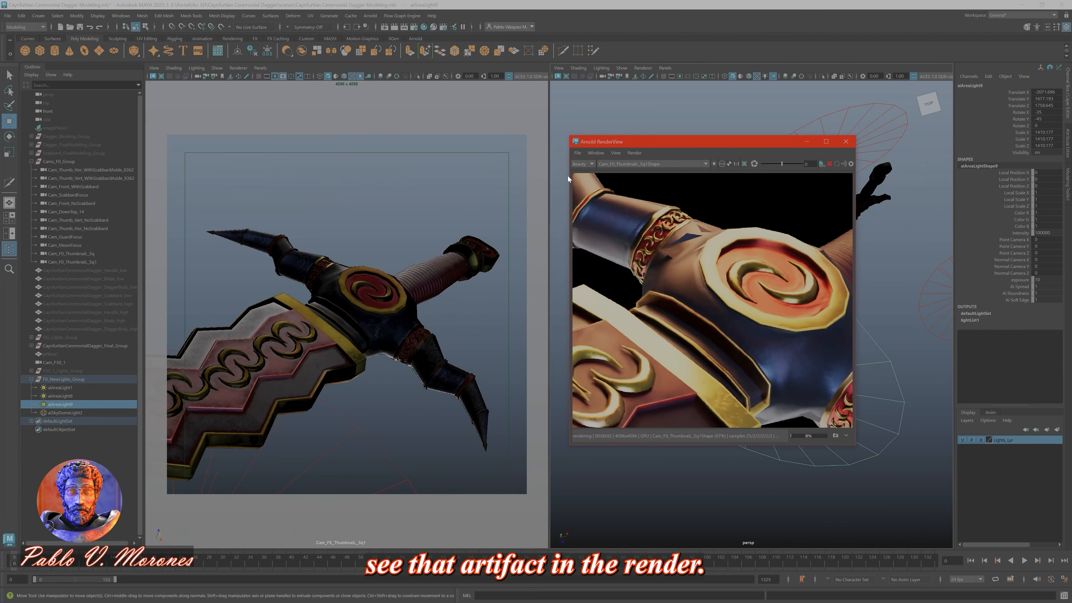
{"action": "left_click", "coordinate": [648, 212]}
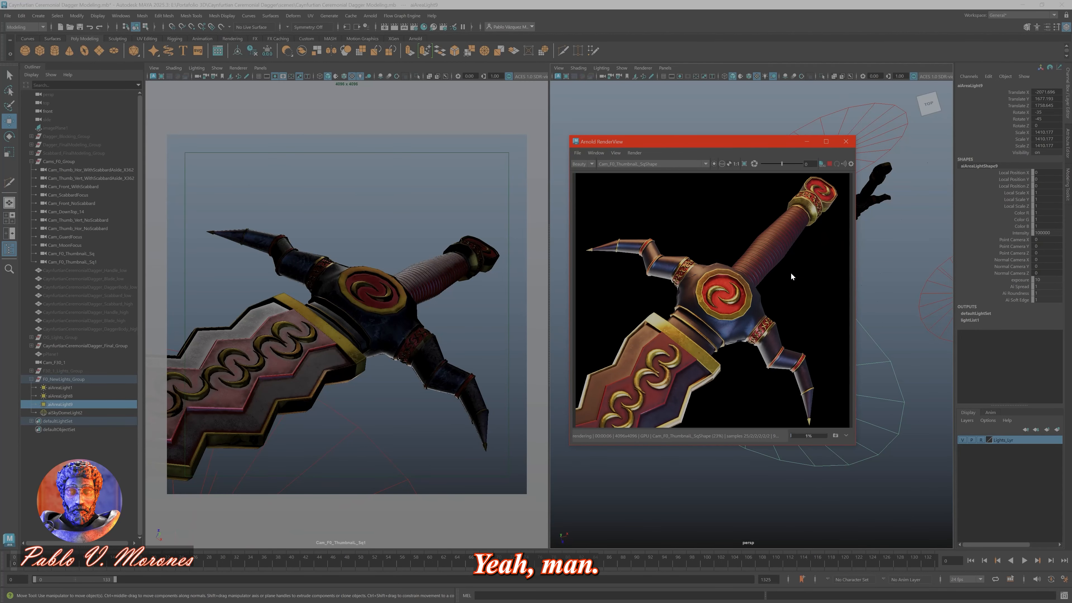
Try rotating aiAreaLight9 while checking the area around the emblem in the render.
{"action": "key", "text": "e"}
{"action": "scroll", "coordinate": [353, 292], "scroll_direction": "up", "scroll_amount": 4}
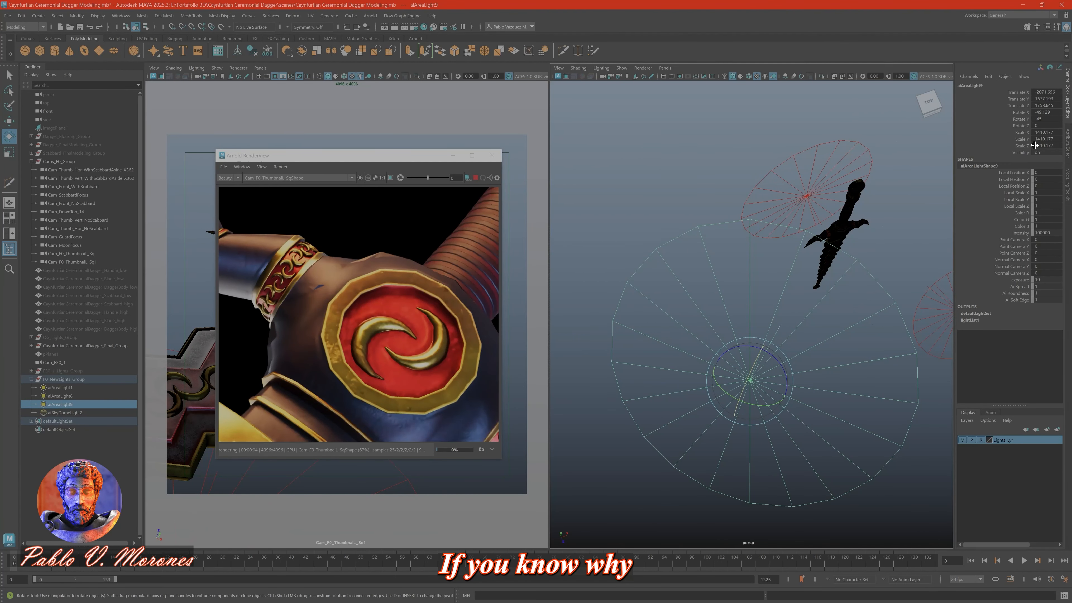
{"action": "left_click_drag", "start_coordinate": [770, 405], "coordinate": [703, 374]}
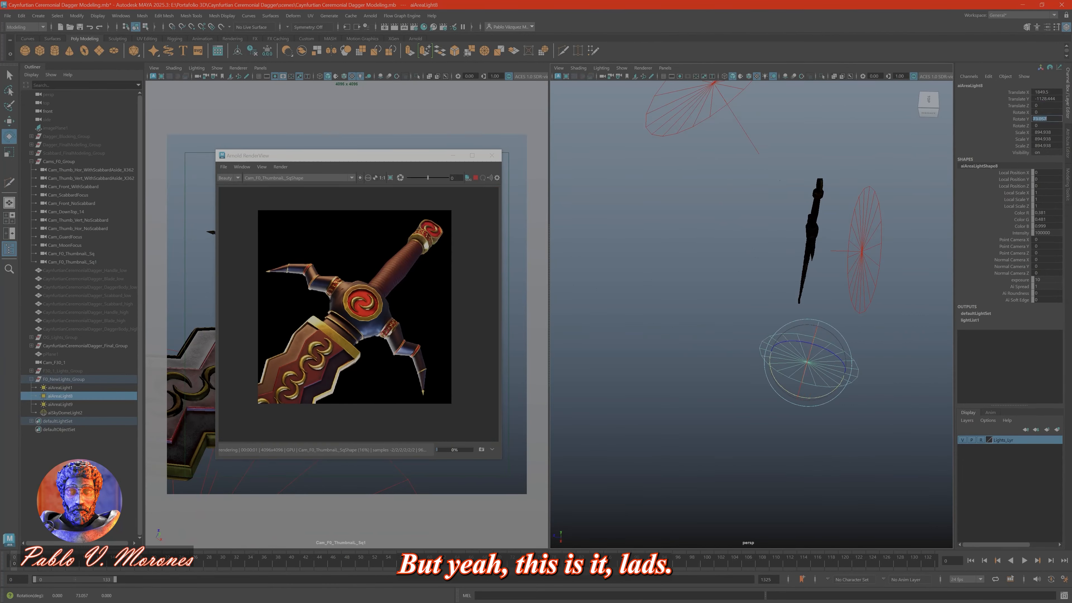
Set aiAreaLight8's Rotate Y to 75, move it to about 1634, -1128, 805 and check the guard in the render.
{"action": "left_click_drag", "start_coordinate": [838, 396], "coordinate": [790, 385]}
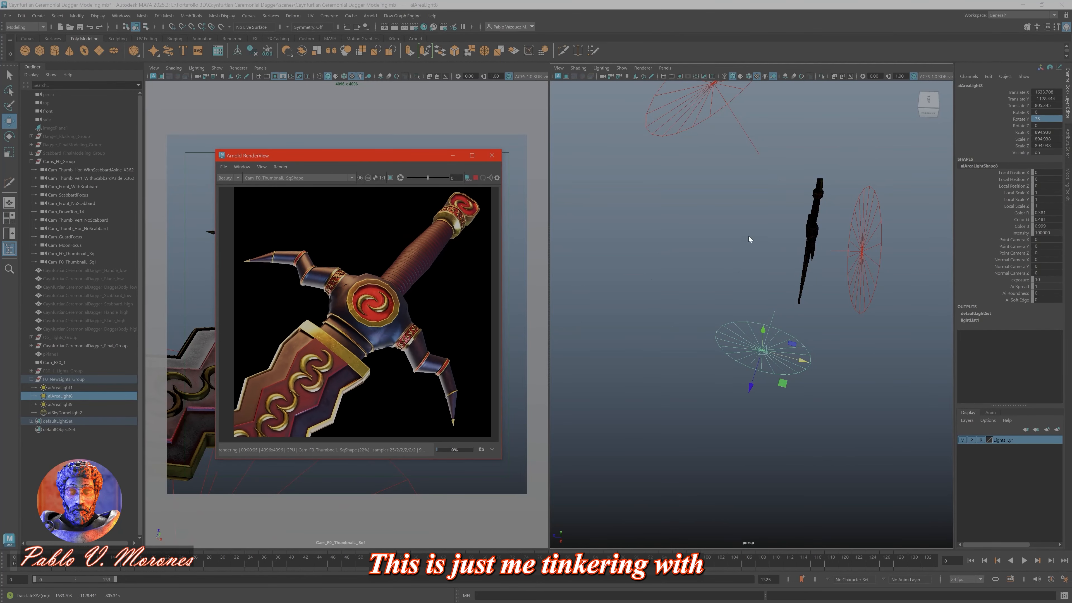
{"action": "scroll", "coordinate": [349, 290], "scroll_direction": "up", "scroll_amount": 5}
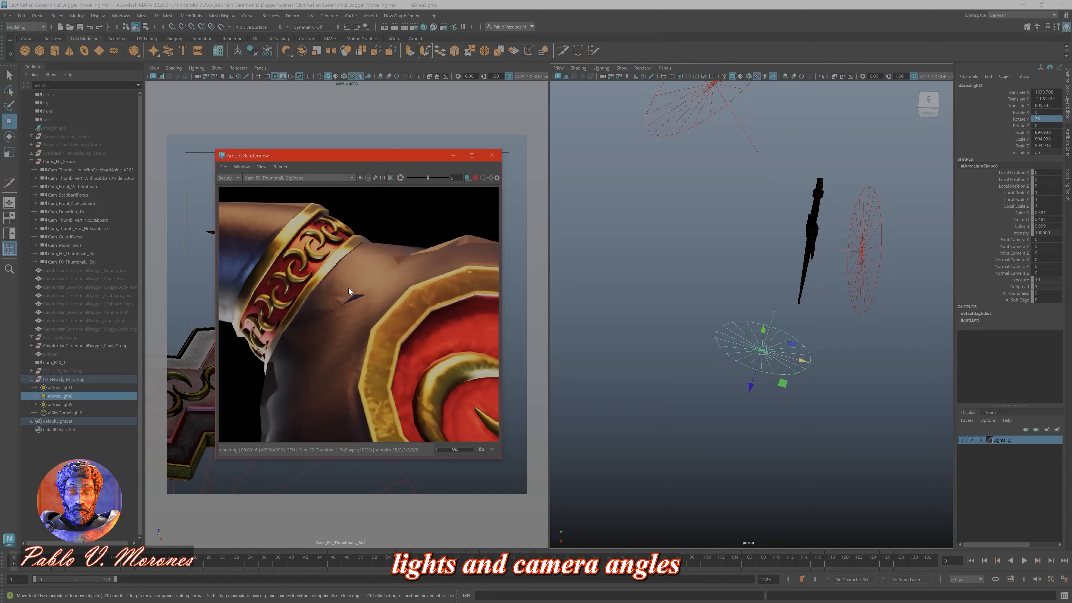
Try smooth mesh preview on the dagger body, inspect the guard in the render and return to the unsmoothed display.
{"action": "left_click", "coordinate": [814, 239]}
{"action": "key", "text": "3"}
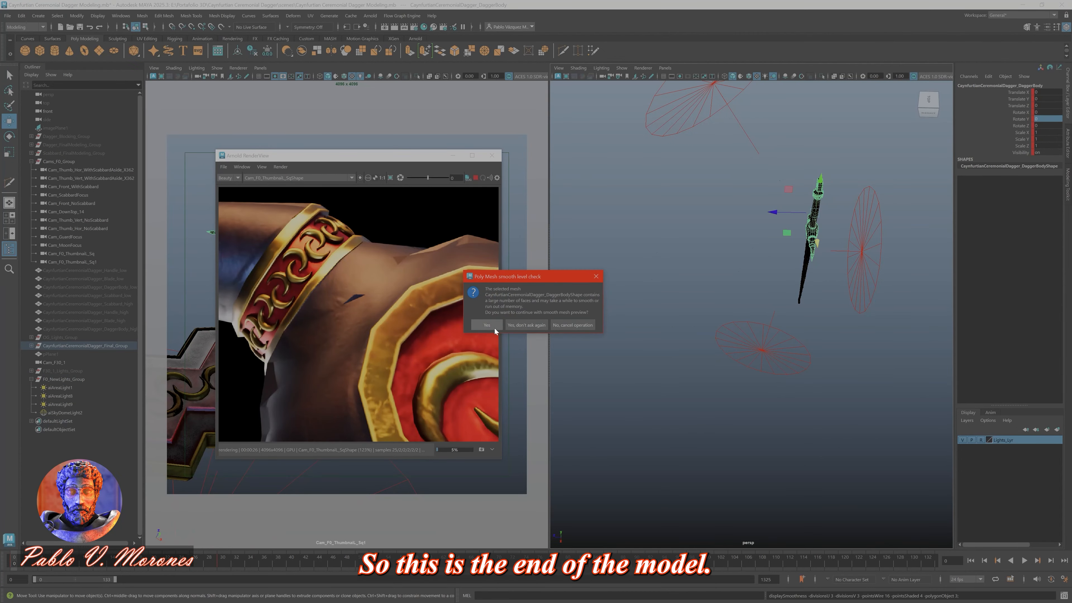
{"action": "left_click", "coordinate": [494, 329]}
{"action": "key", "text": "f"}
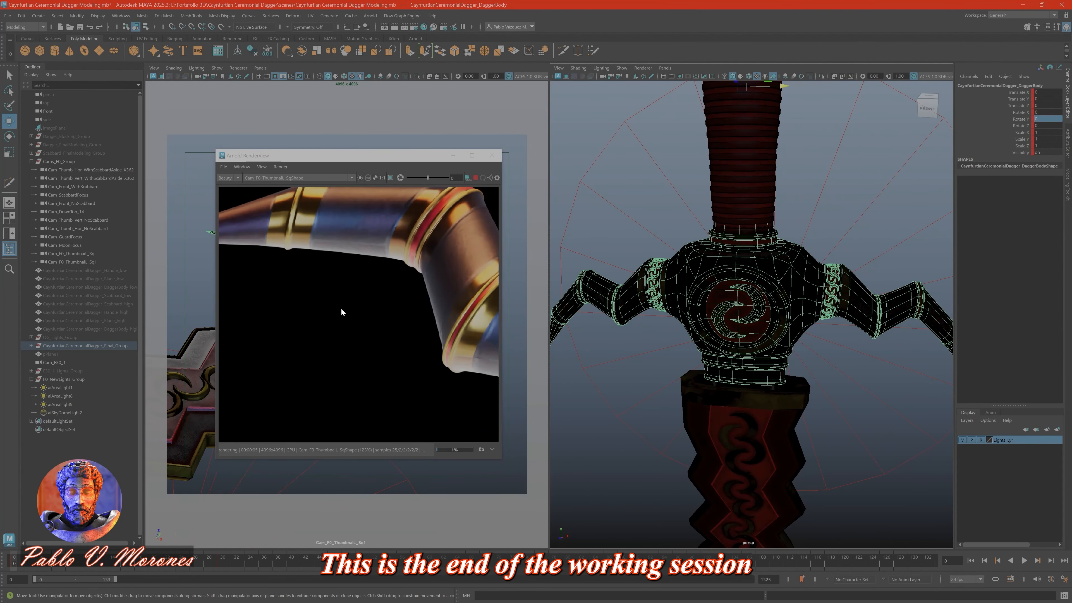
{"action": "key", "text": "1"}
{"action": "scroll", "coordinate": [342, 310], "scroll_direction": "down", "scroll_amount": 2}
{"action": "middle_click_drag", "start_coordinate": [342, 311], "coordinate": [299, 304]}
{"action": "middle_click_drag", "start_coordinate": [433, 295], "coordinate": [354, 234]}
{"action": "scroll", "coordinate": [747, 312], "scroll_direction": "down", "scroll_amount": 5}
{"action": "scroll", "coordinate": [354, 234], "scroll_direction": "down", "scroll_amount": 1}
Hide aiAreaLight9 and check the thumbnail render without it.
{"action": "left_click", "coordinate": [60, 405]}
{"action": "key", "text": "f"}
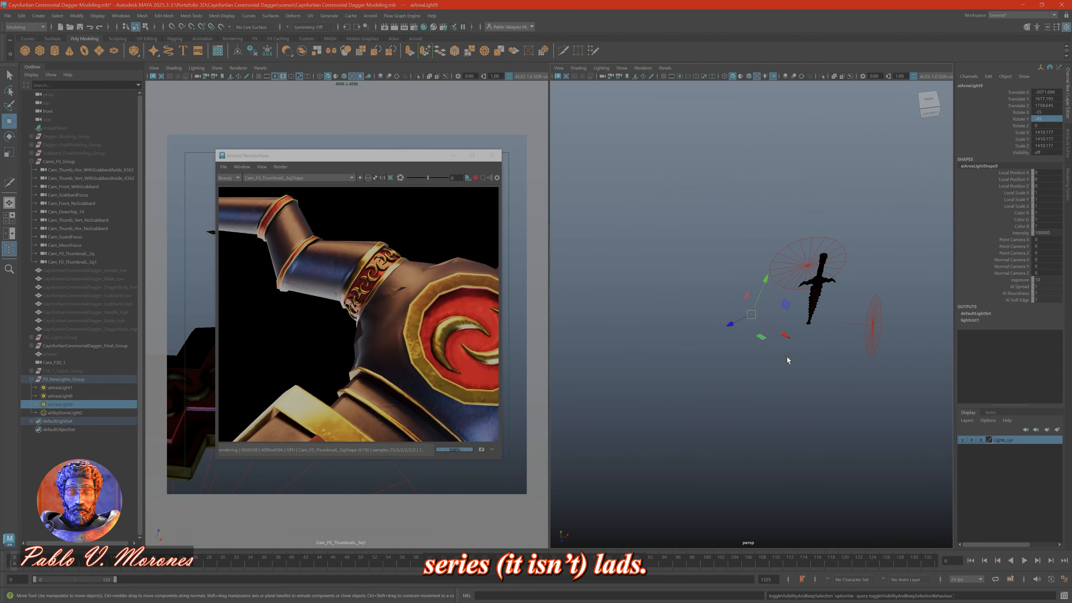
{"action": "scroll", "coordinate": [266, 293], "scroll_direction": "down", "scroll_amount": 2}
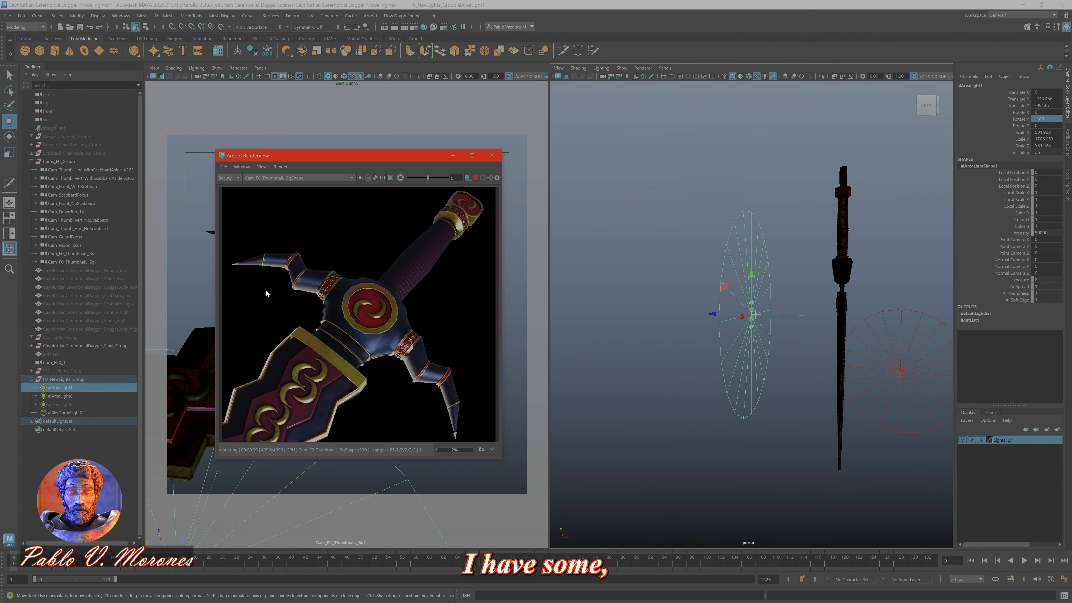
{"action": "left_click", "coordinate": [84, 404]}
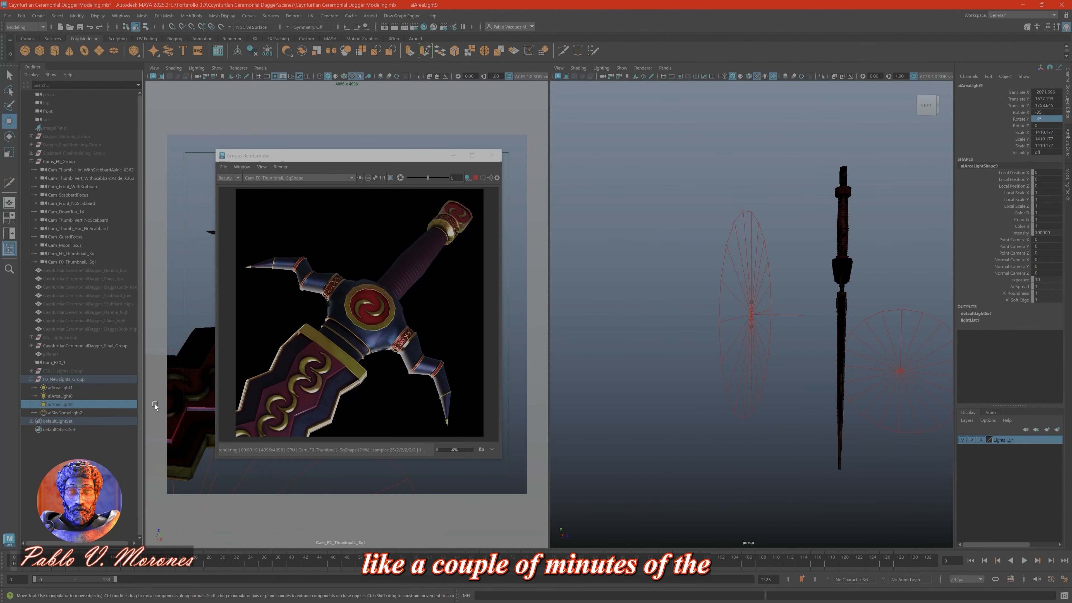